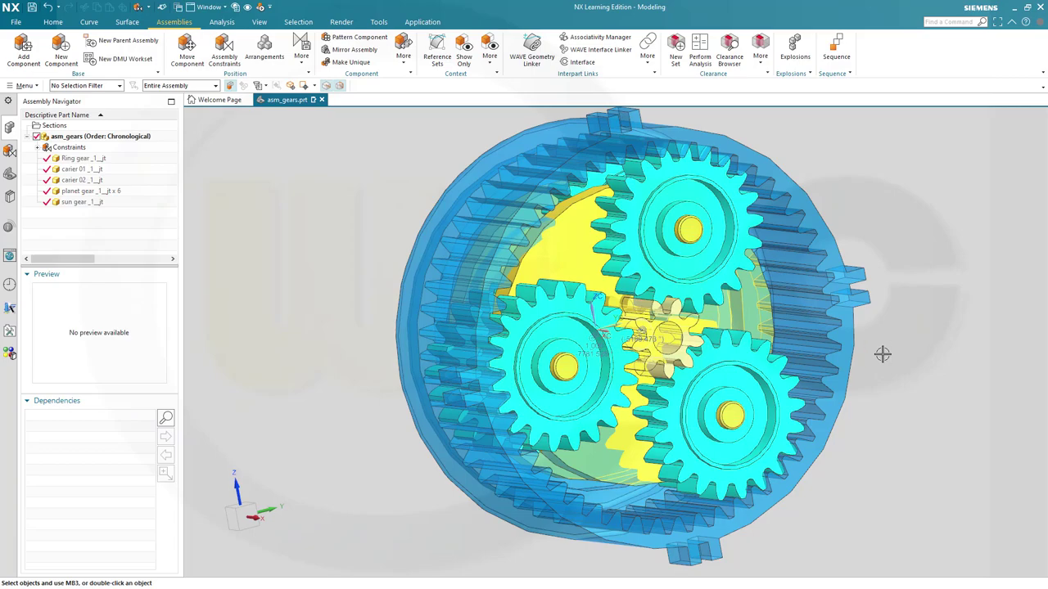
Rotate the first carrier of the finished asm_gears assembly to test how the planetary gears move together
{"action": "middle_click_drag", "start_coordinate": [886, 358], "coordinate": [920, 369]}
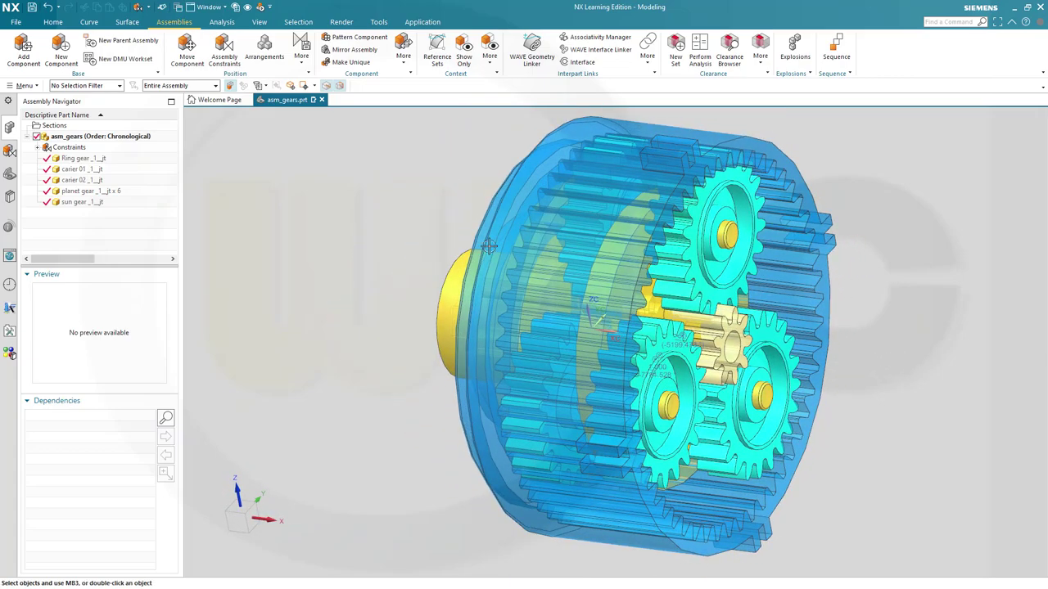
{"action": "left_click", "coordinate": [234, 60]}
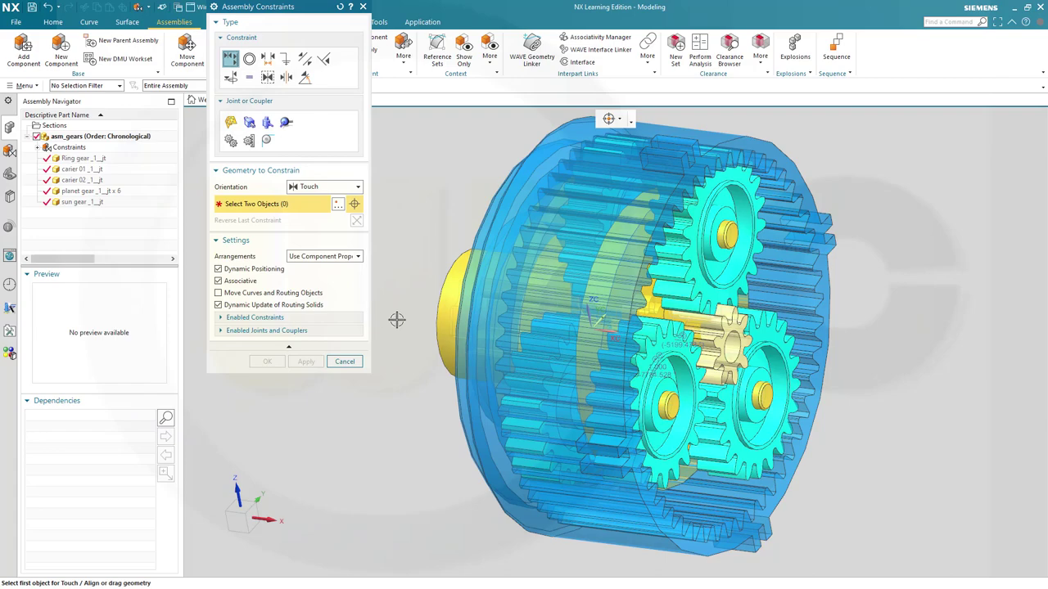
{"action": "middle_click_drag", "start_coordinate": [396, 320], "coordinate": [464, 336]}
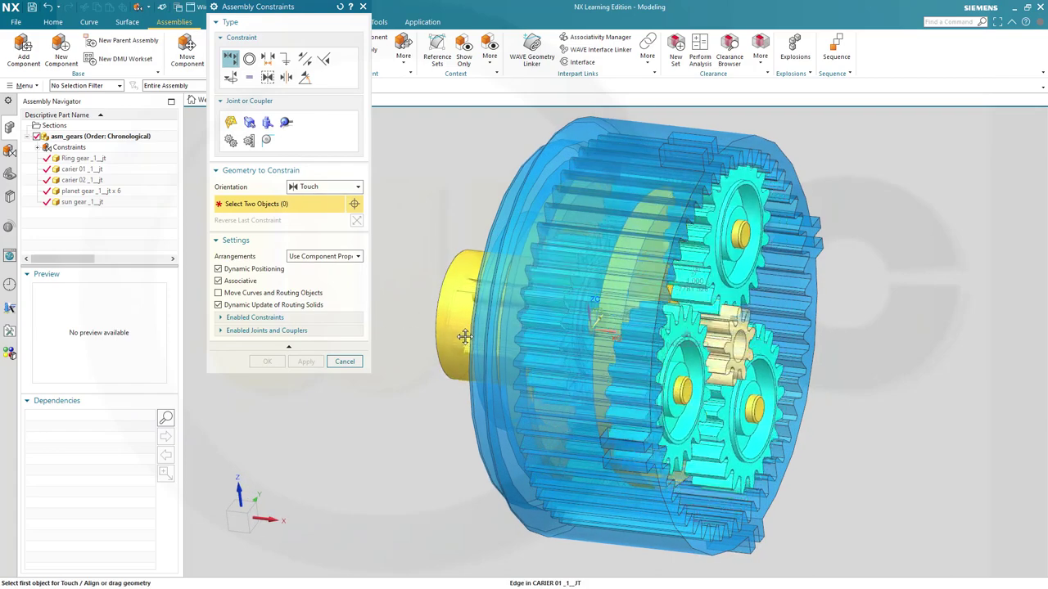
{"action": "left_click_drag", "start_coordinate": [464, 336], "coordinate": [785, 381]}
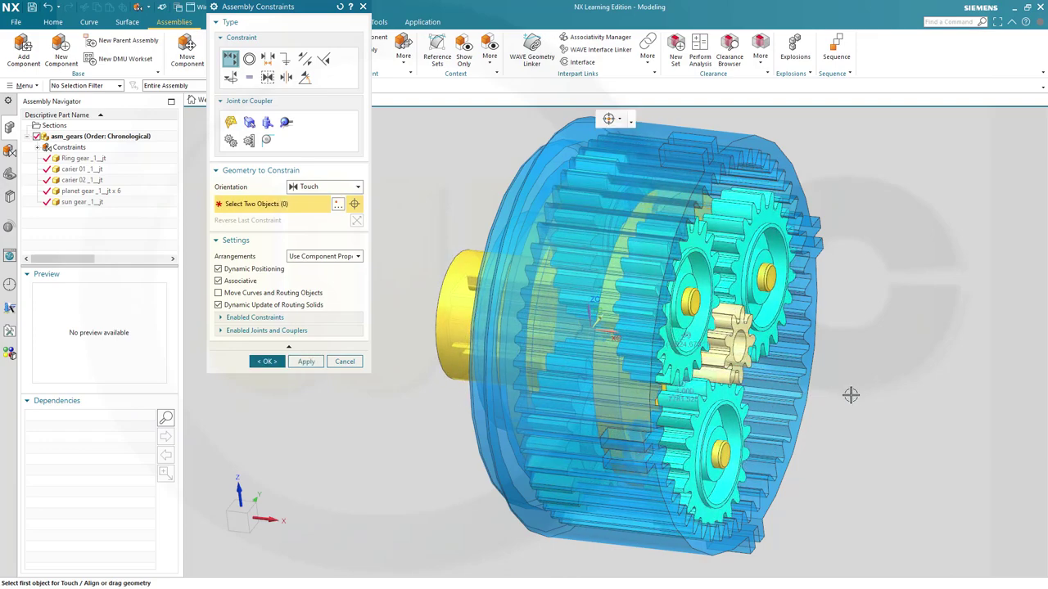
{"action": "middle_click_drag", "start_coordinate": [851, 396], "coordinate": [914, 397]}
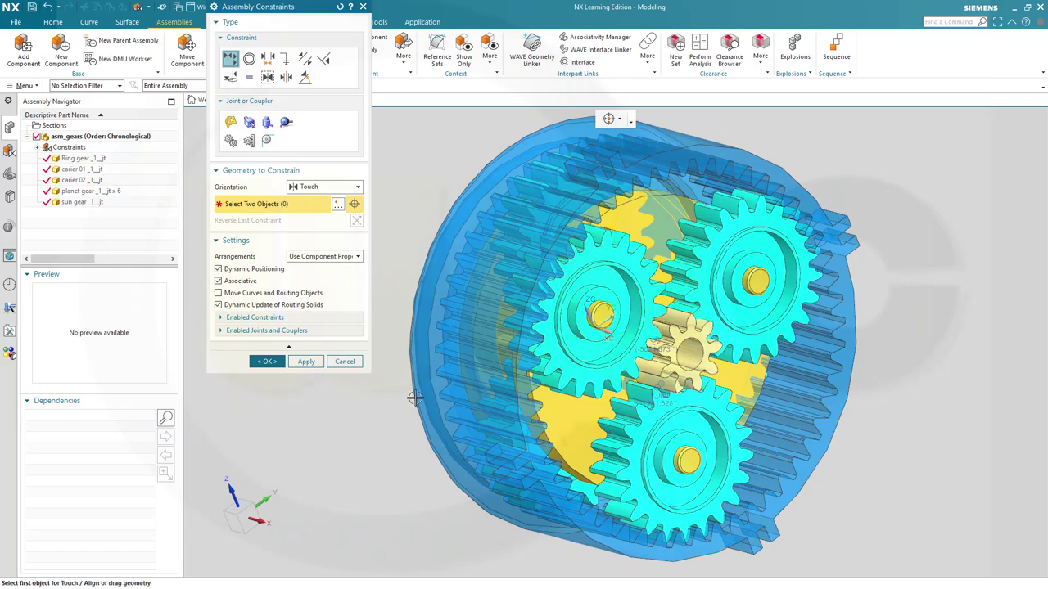
{"action": "left_click", "coordinate": [303, 362]}
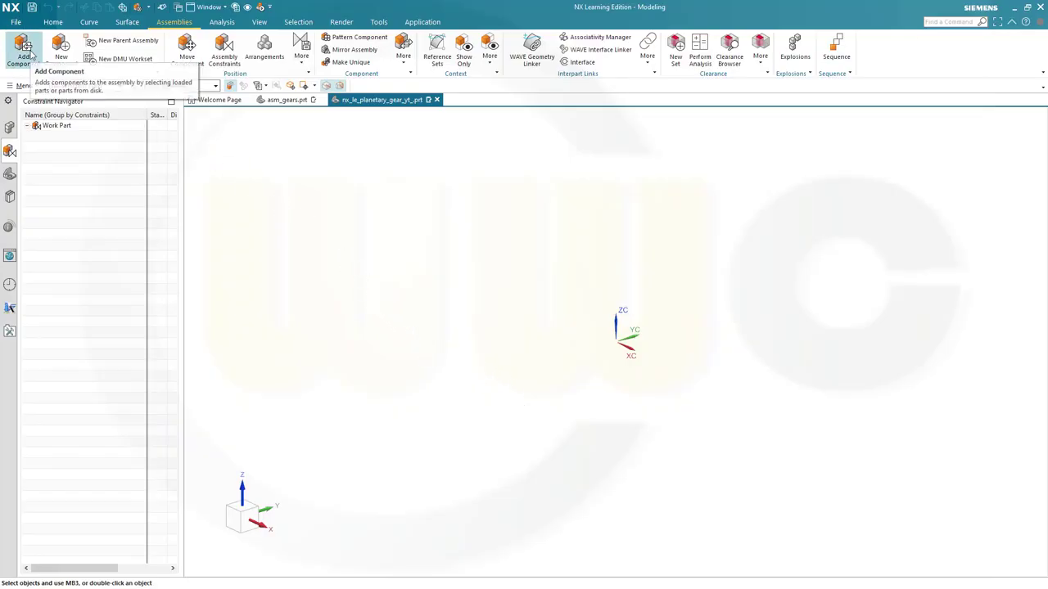
Add a single Ring gear _1__jt.prt component to the new assembly and lock it with a Fix constraint
{"action": "left_click", "coordinate": [28, 54]}
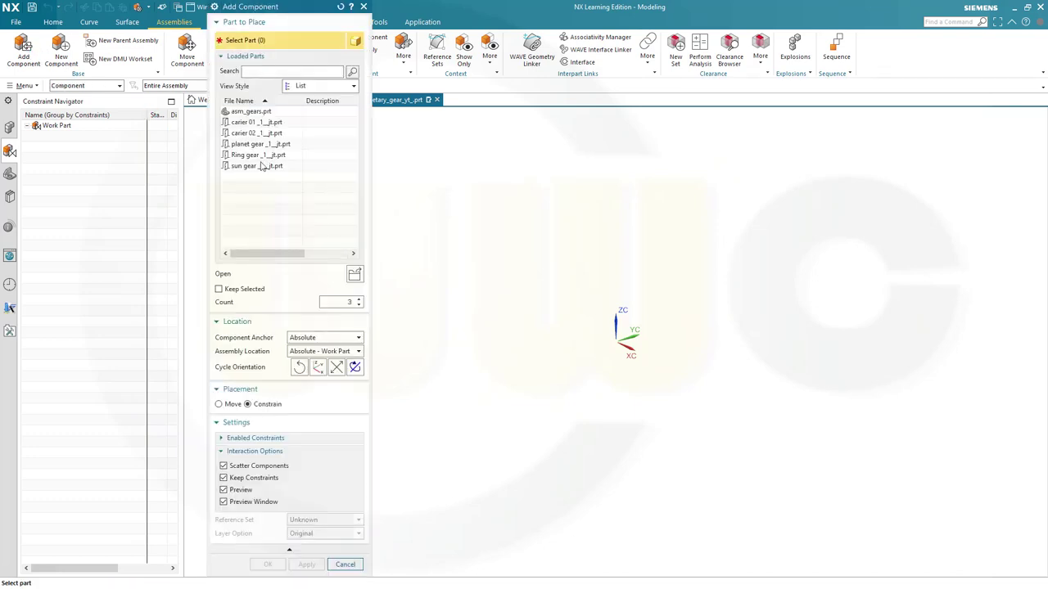
{"action": "left_click", "coordinate": [246, 160]}
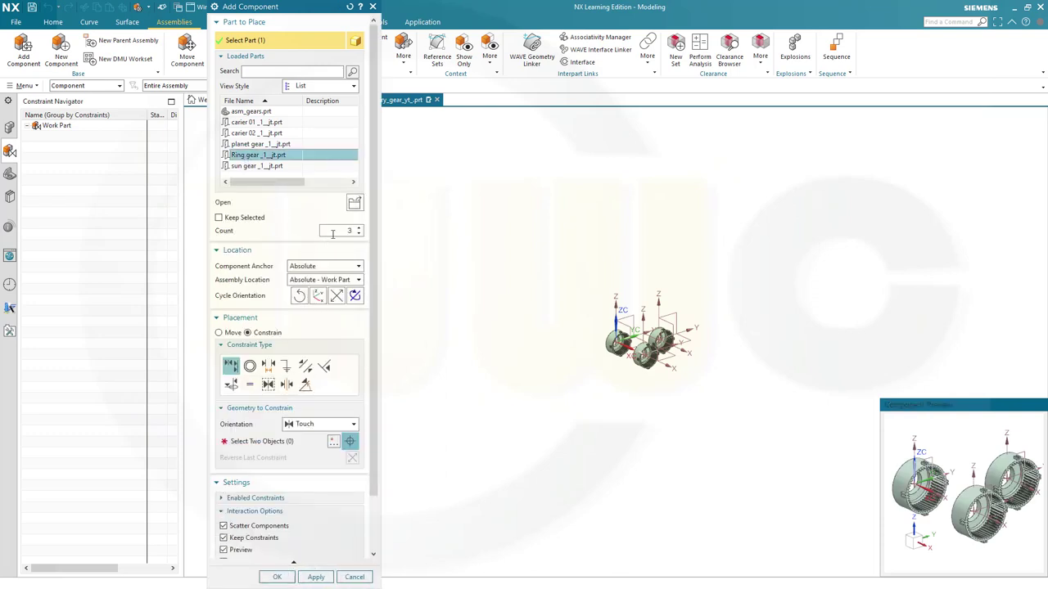
{"action": "left_click", "coordinate": [359, 234]}
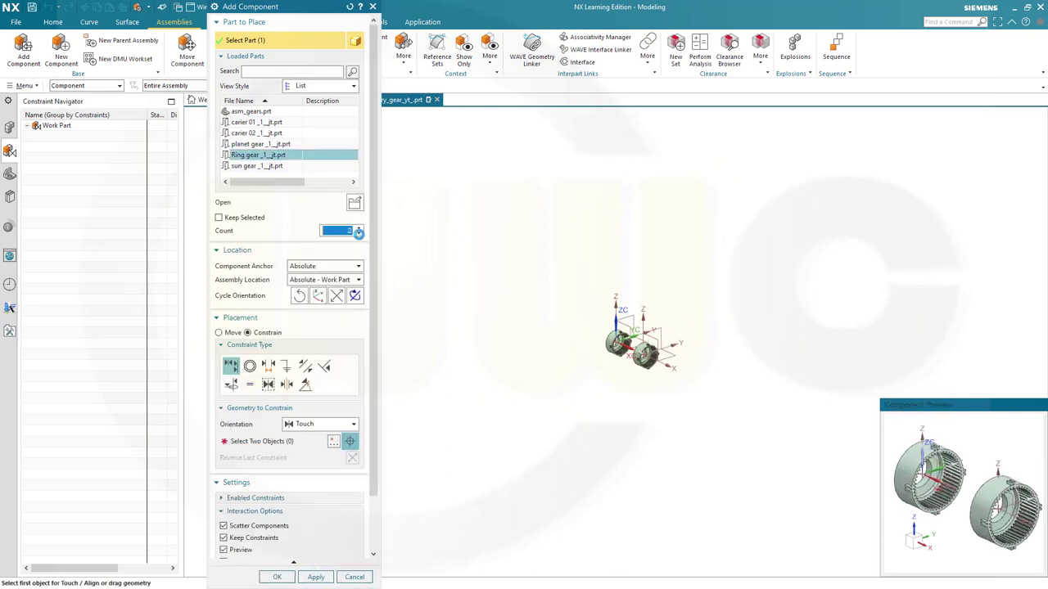
{"action": "left_click", "coordinate": [358, 234]}
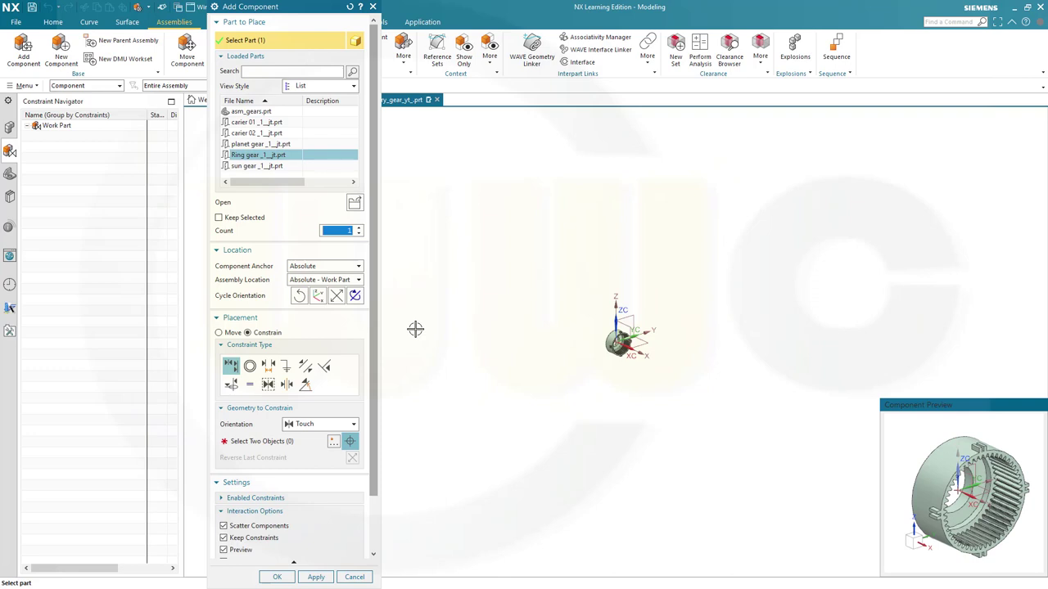
{"action": "left_click", "coordinate": [286, 367]}
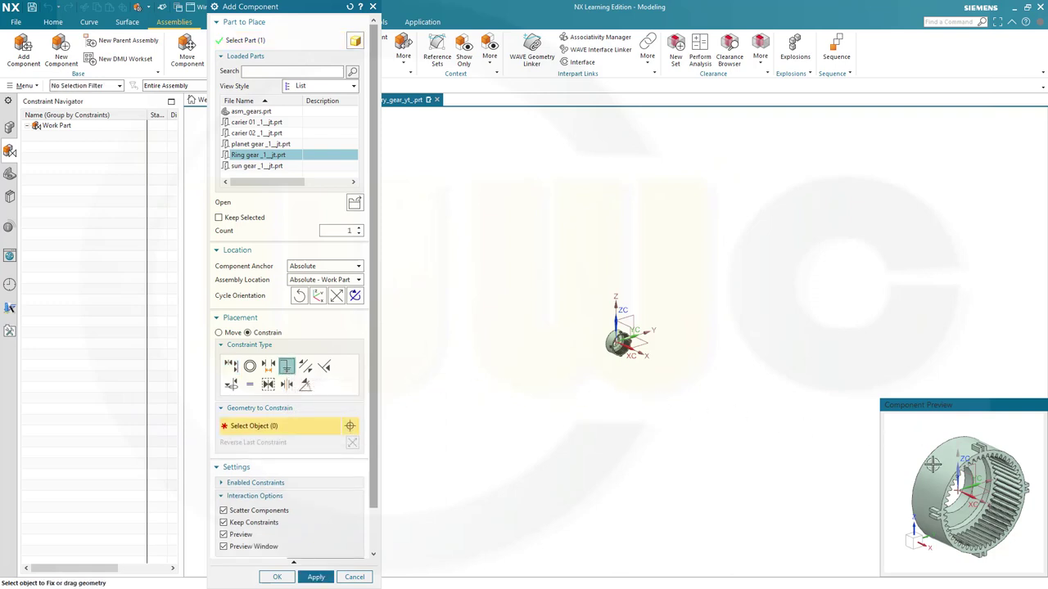
{"action": "left_click", "coordinate": [626, 339]}
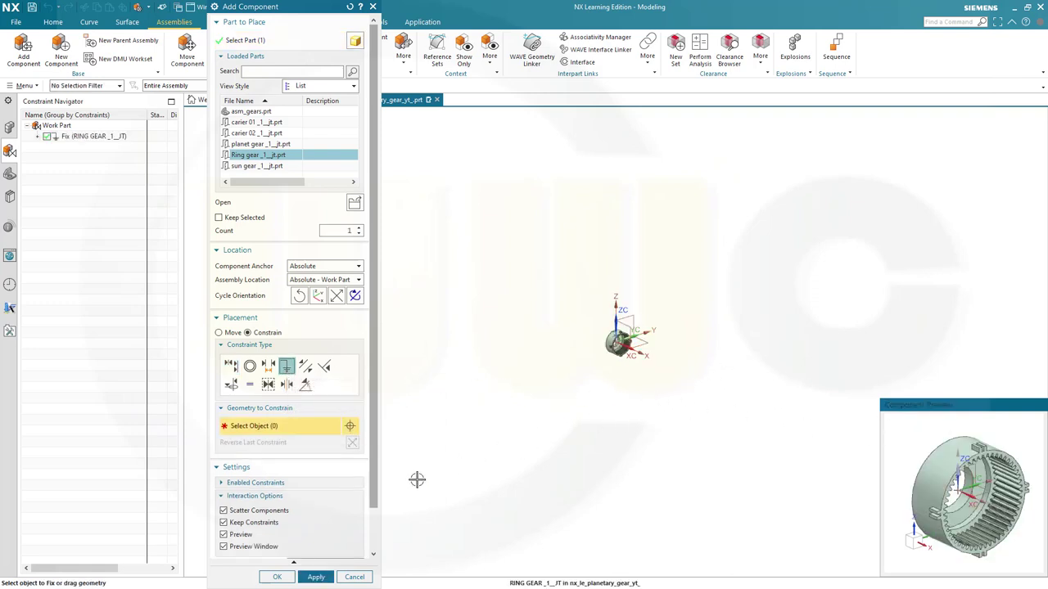
{"action": "left_click", "coordinate": [276, 577]}
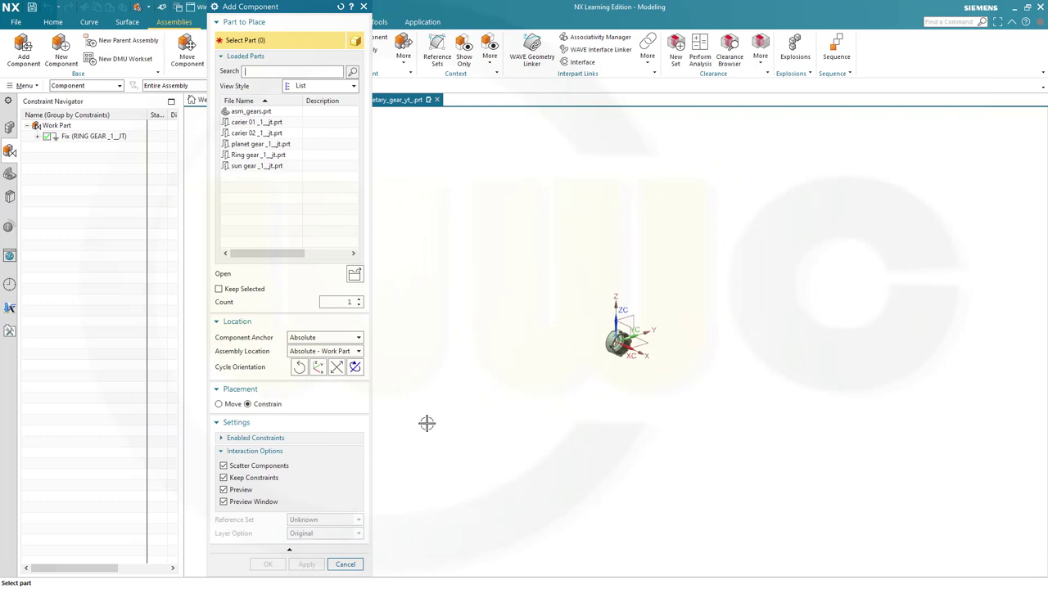
Add the carier 01 _1__jt.prt component with a Touch constraint between its flange face on the hub side and the ring gear's inner face
{"action": "left_click", "coordinate": [260, 122]}
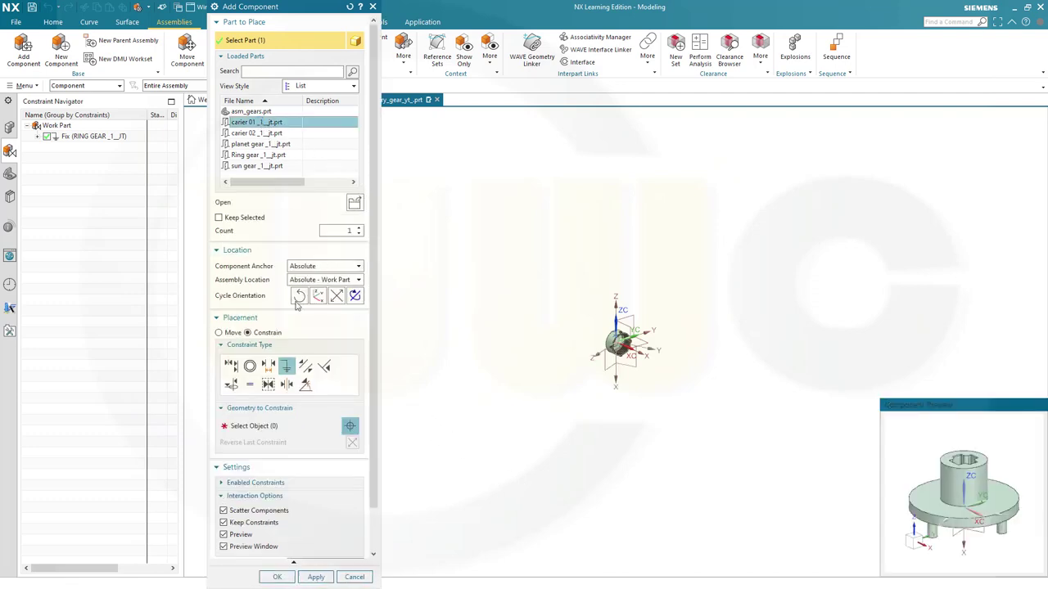
{"action": "left_click", "coordinate": [231, 365]}
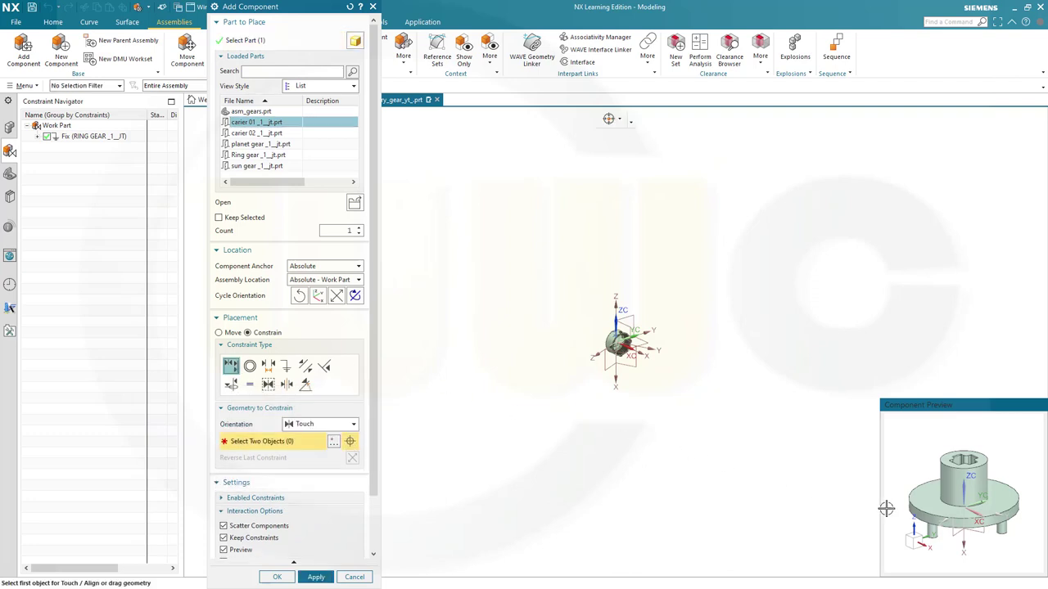
{"action": "left_click", "coordinate": [927, 508]}
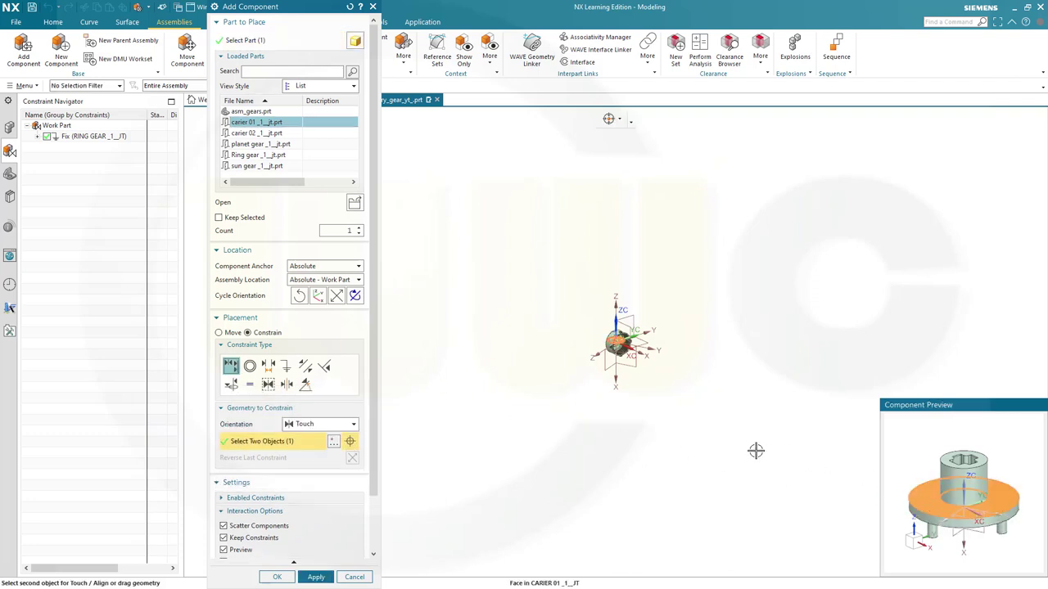
{"action": "scroll", "coordinate": [626, 319], "scroll_direction": "up", "scroll_amount": 5}
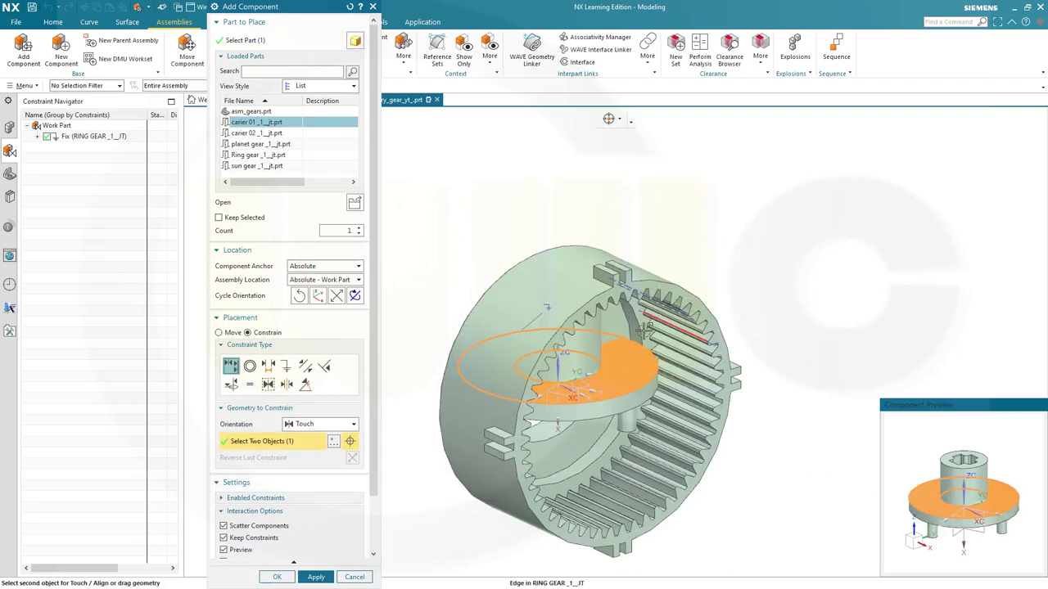
{"action": "left_click", "coordinate": [572, 446]}
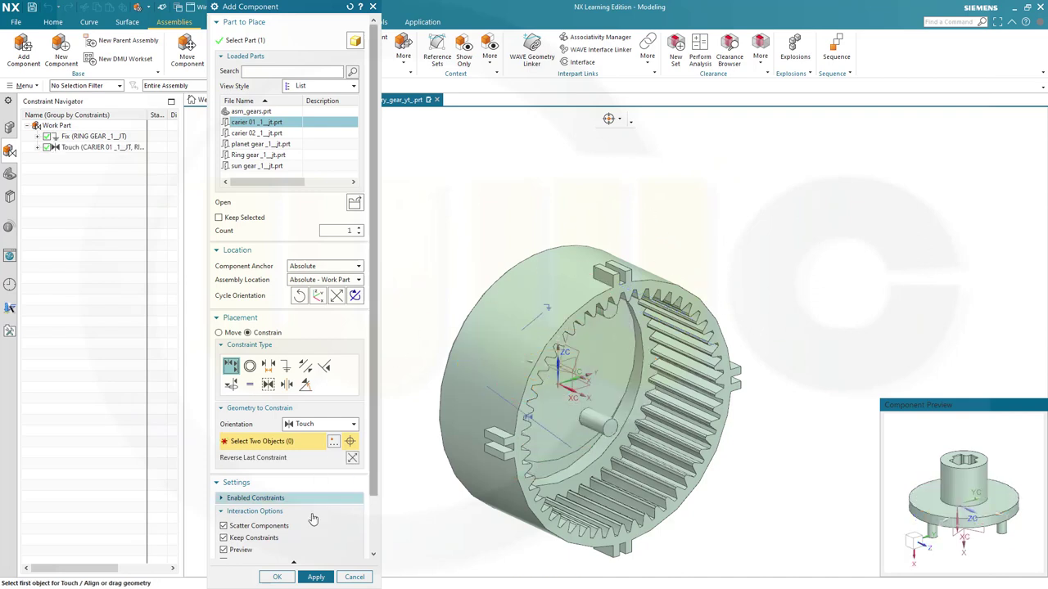
{"action": "left_click", "coordinate": [316, 578]}
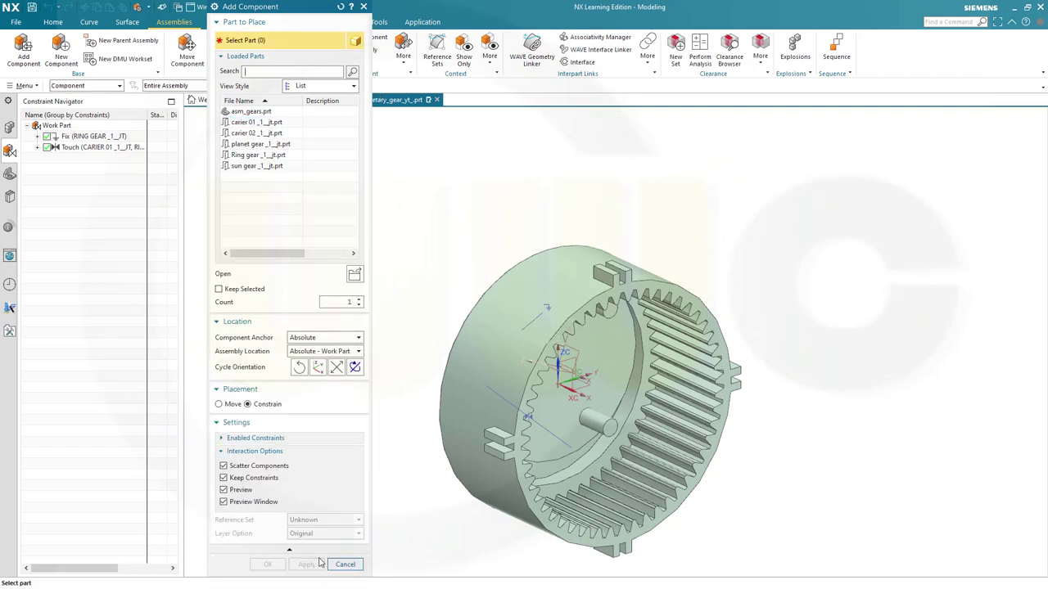
{"action": "left_click", "coordinate": [347, 565]}
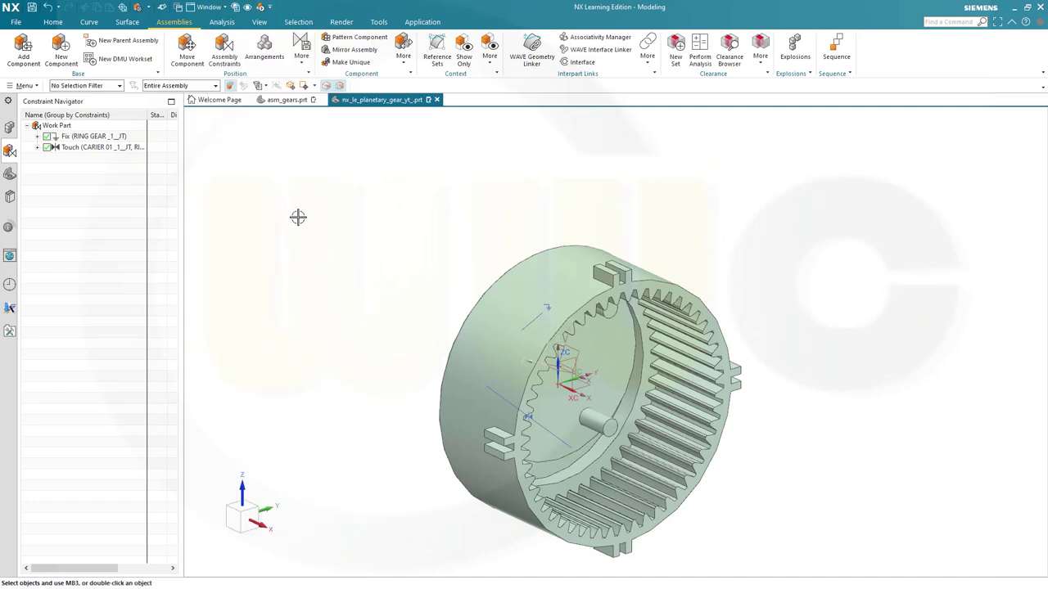
Start a Hinge joint and define its first axis vector and point from the ring gear's inner cylindrical bore
{"action": "scroll", "coordinate": [350, 306], "scroll_direction": "up", "scroll_amount": 2}
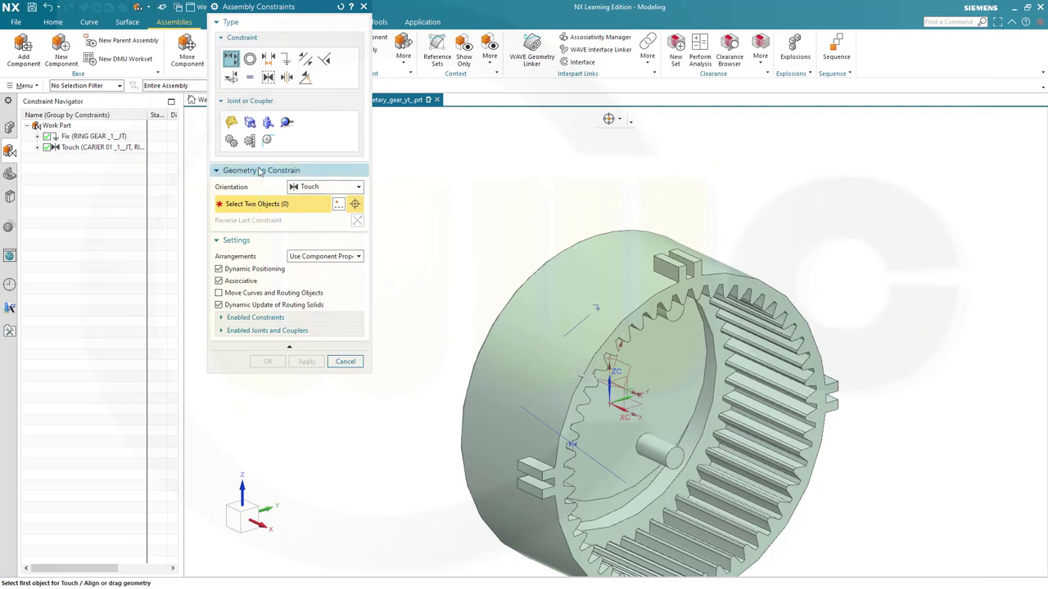
{"action": "left_click", "coordinate": [230, 122]}
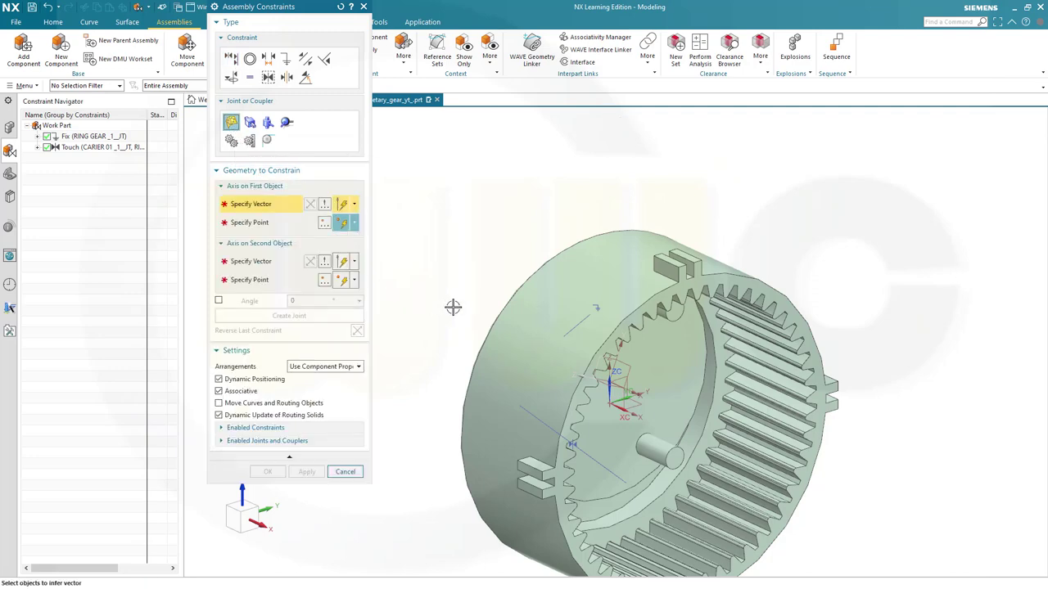
{"action": "middle_click_drag", "start_coordinate": [451, 306], "coordinate": [531, 267]}
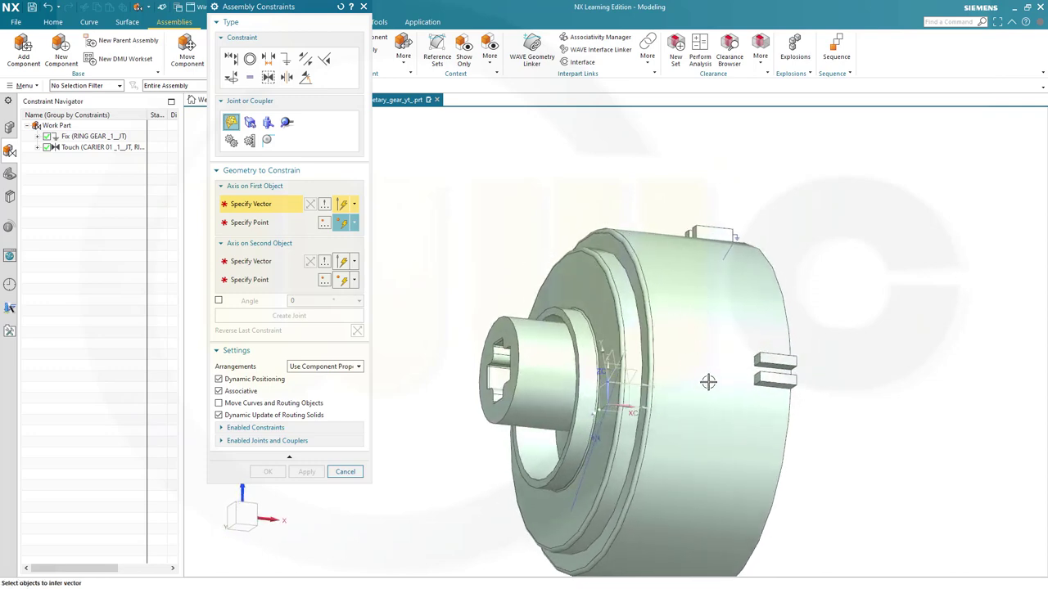
{"action": "middle_click_drag", "start_coordinate": [483, 318], "coordinate": [421, 324]}
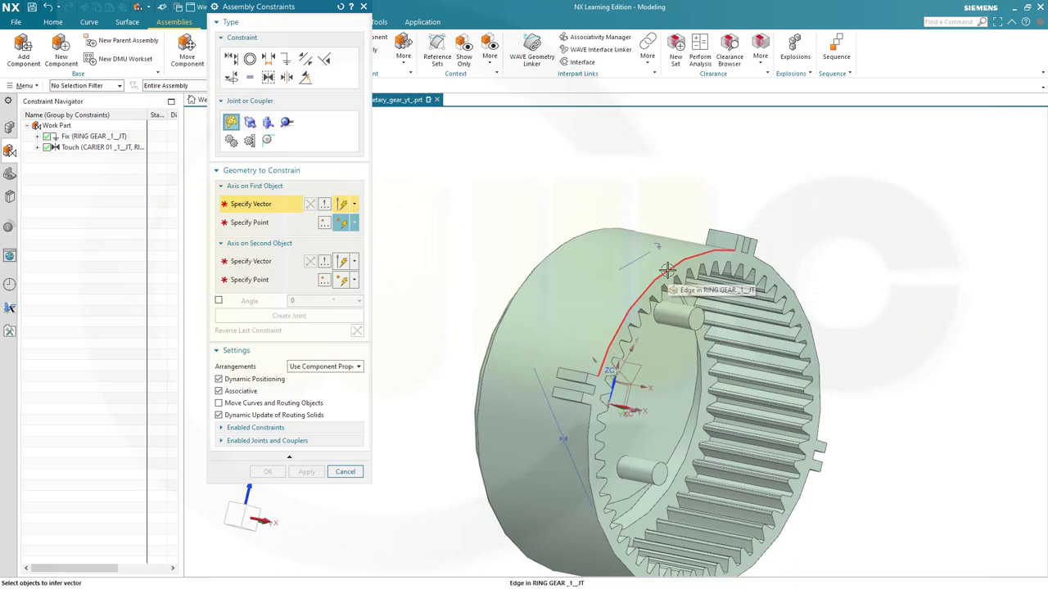
{"action": "middle_click_drag", "start_coordinate": [463, 297], "coordinate": [532, 414]}
{"action": "scroll", "coordinate": [532, 418], "scroll_direction": "up", "scroll_amount": 3}
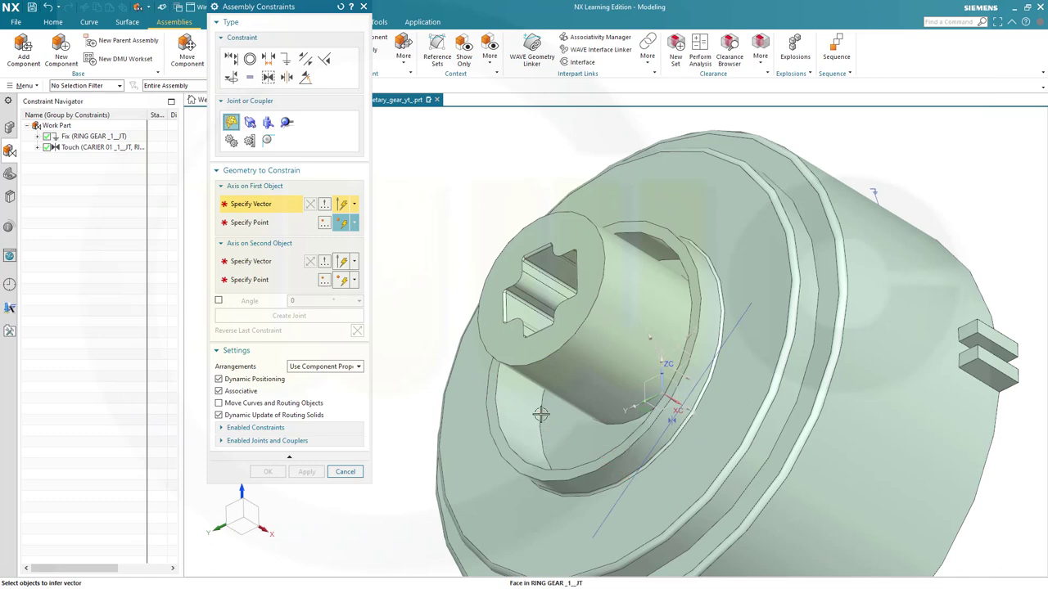
{"action": "left_click", "coordinate": [541, 414]}
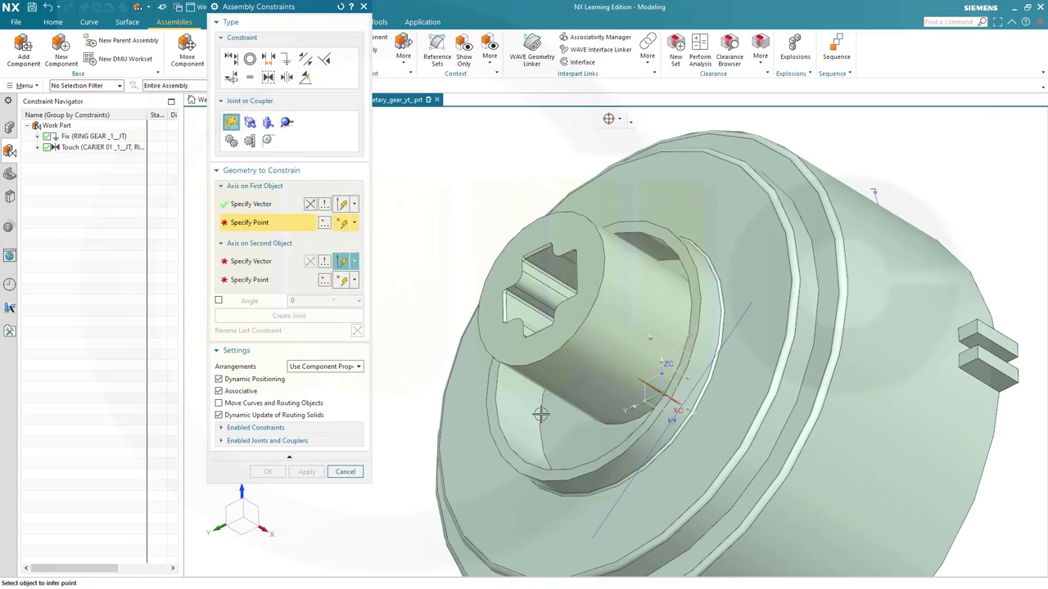
{"action": "left_click", "coordinate": [538, 418]}
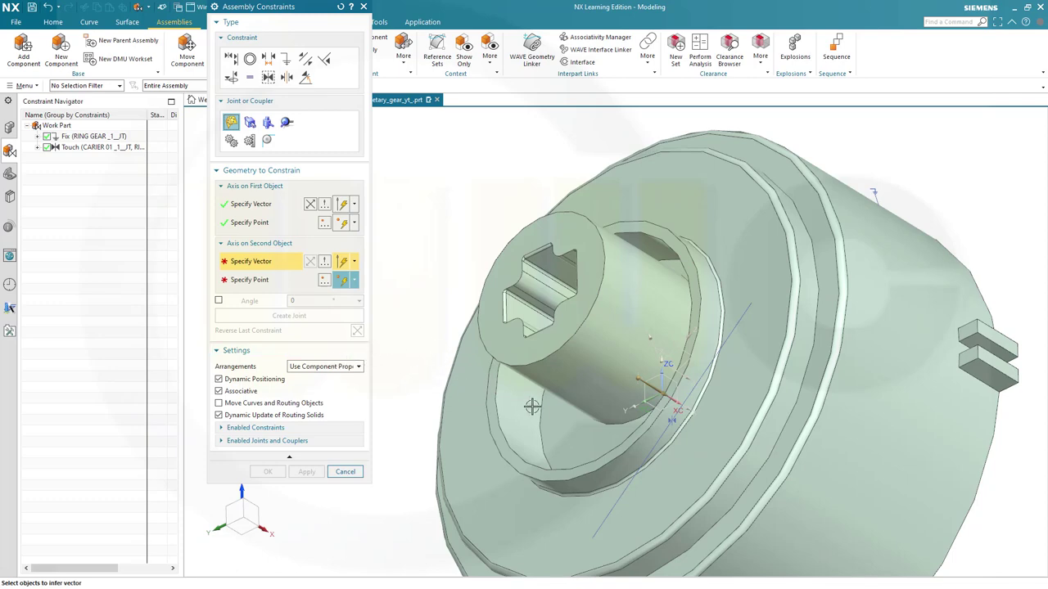
Define the second hinge axis from the circular edge at the base of the carrier's hub and create the joint
{"action": "middle_click_drag", "start_coordinate": [532, 407], "coordinate": [565, 400]}
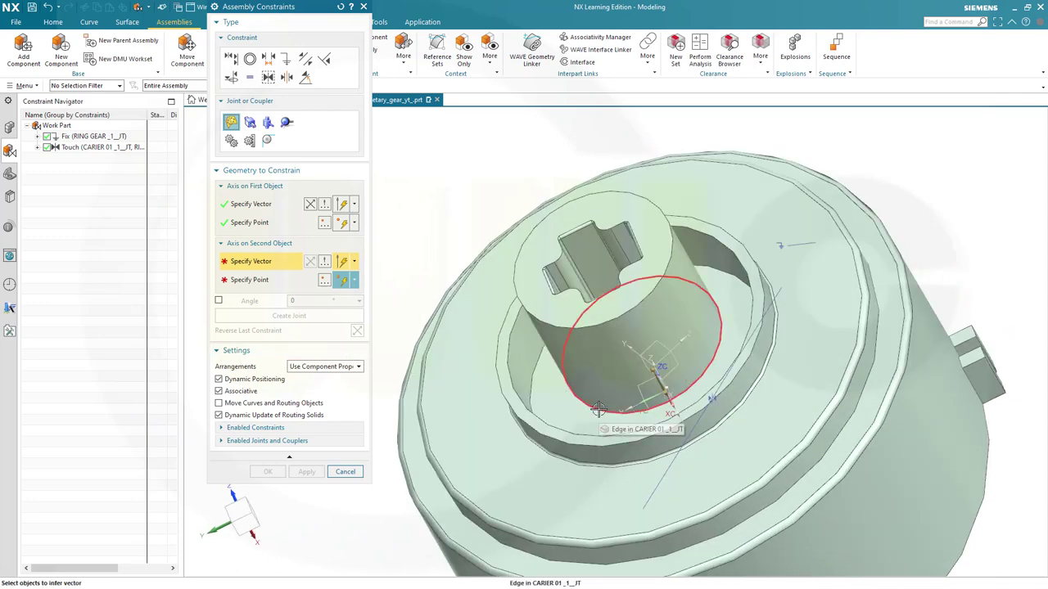
{"action": "left_click", "coordinate": [598, 408]}
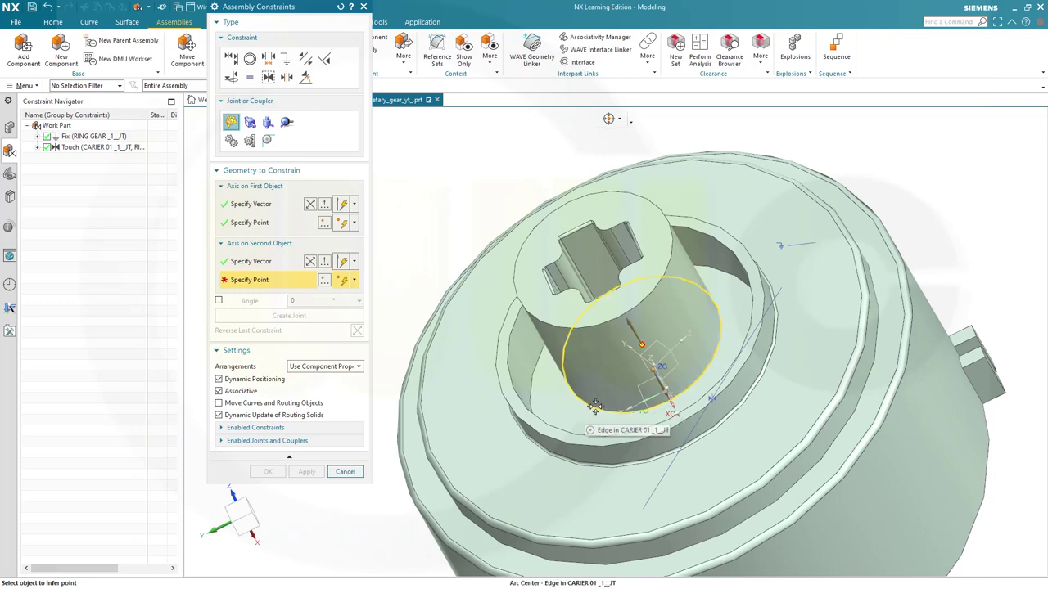
{"action": "left_click", "coordinate": [595, 407]}
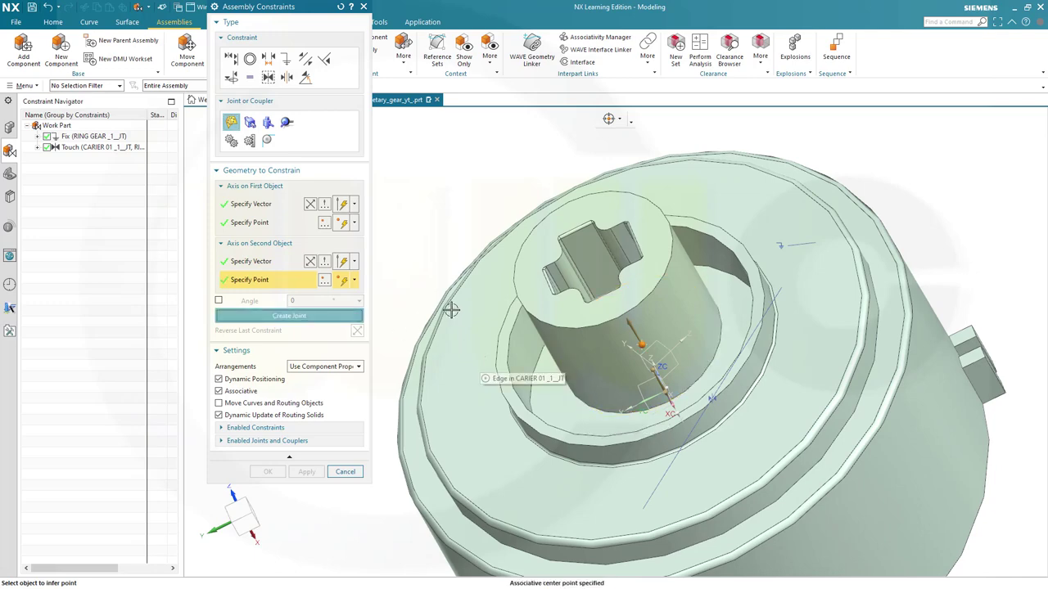
{"action": "middle_click_drag", "start_coordinate": [451, 309], "coordinate": [404, 330]}
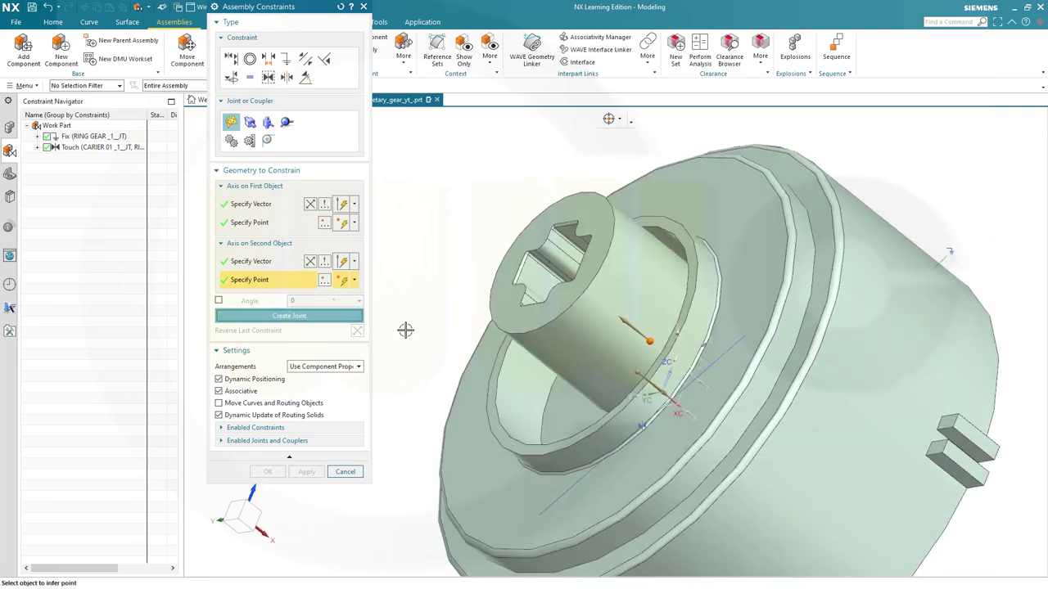
{"action": "left_click", "coordinate": [311, 316]}
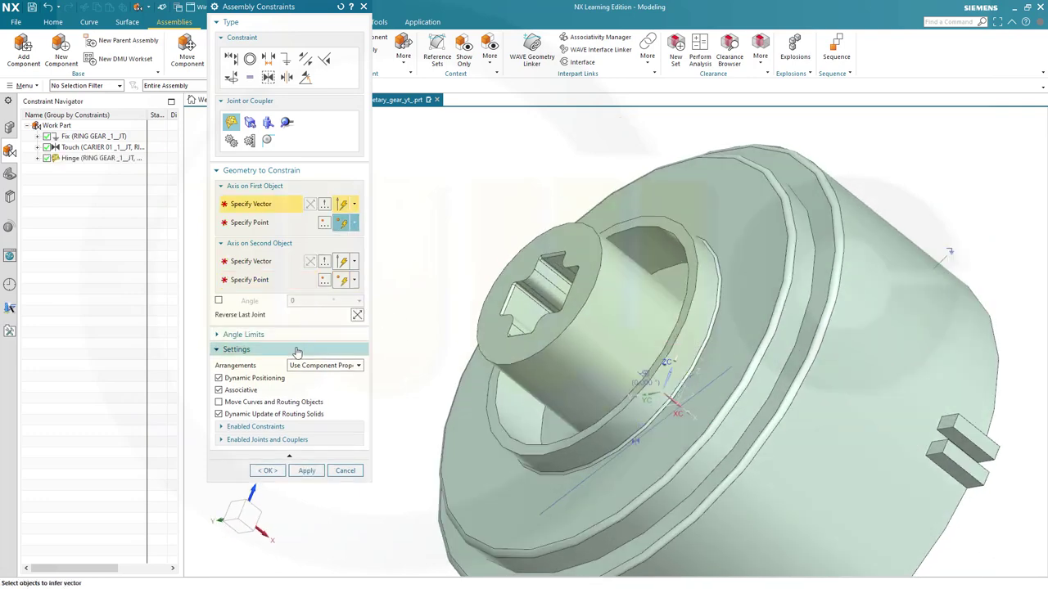
{"action": "left_click", "coordinate": [305, 473]}
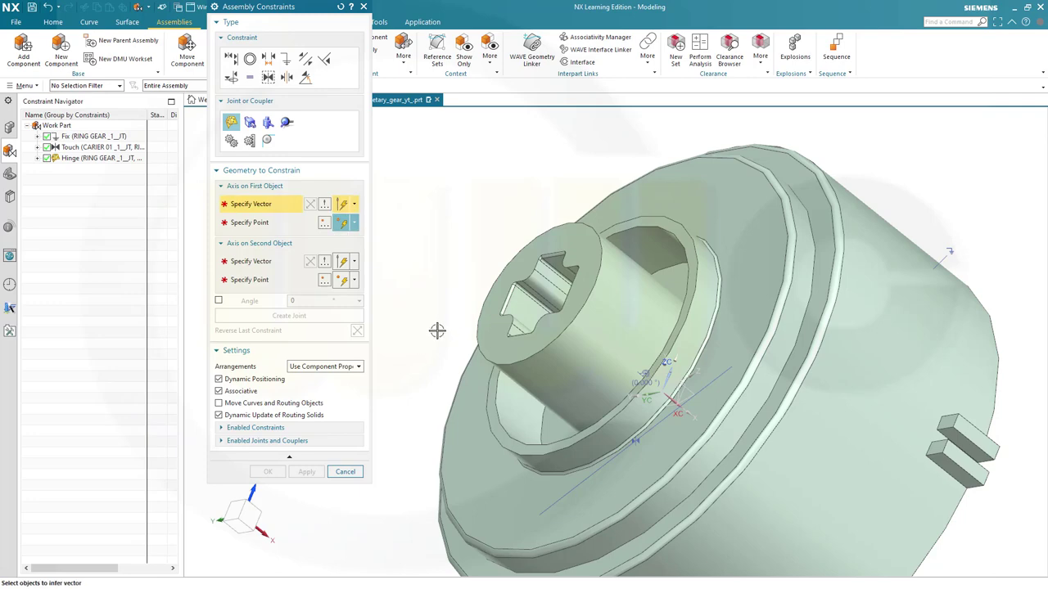
Hide all assembly constraints and coordinate systems from the graphics view and finish the current constraint session
{"action": "middle_click_drag", "start_coordinate": [437, 330], "coordinate": [378, 286]}
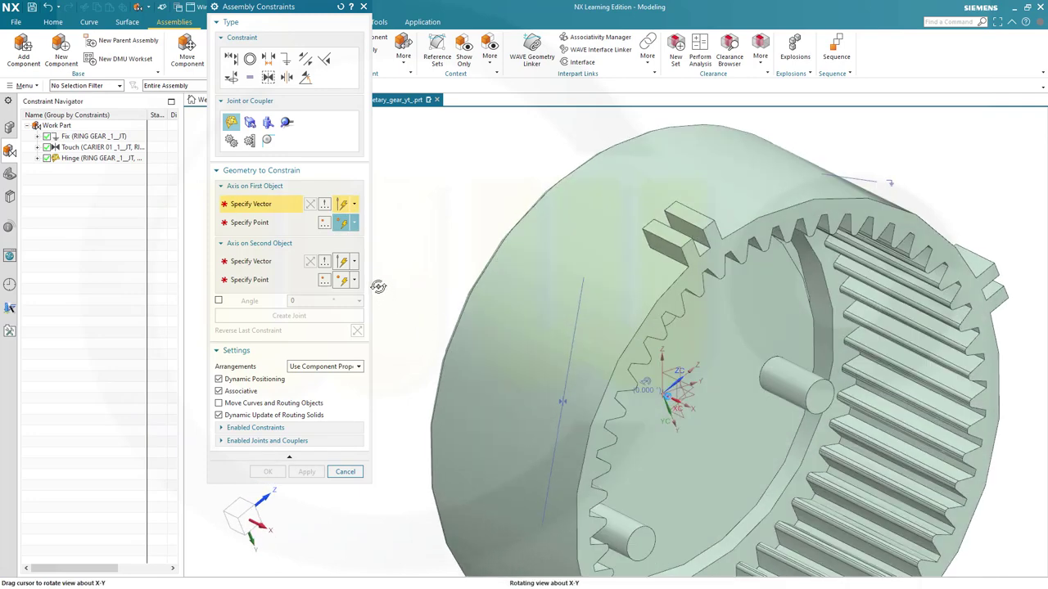
{"action": "left_click", "coordinate": [231, 59]}
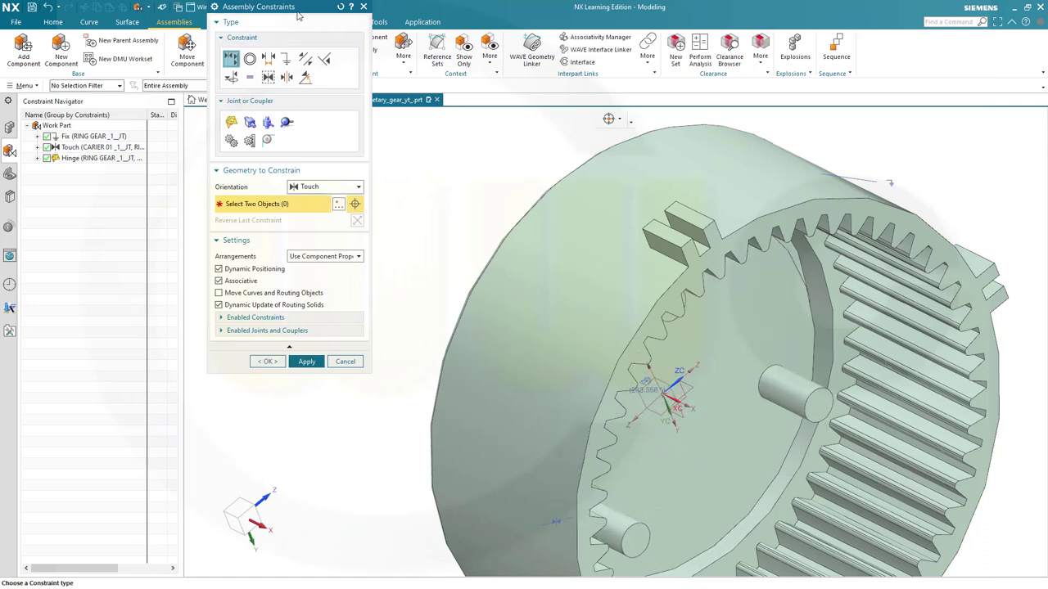
{"action": "left_click_drag", "start_coordinate": [304, 6], "coordinate": [266, 100]}
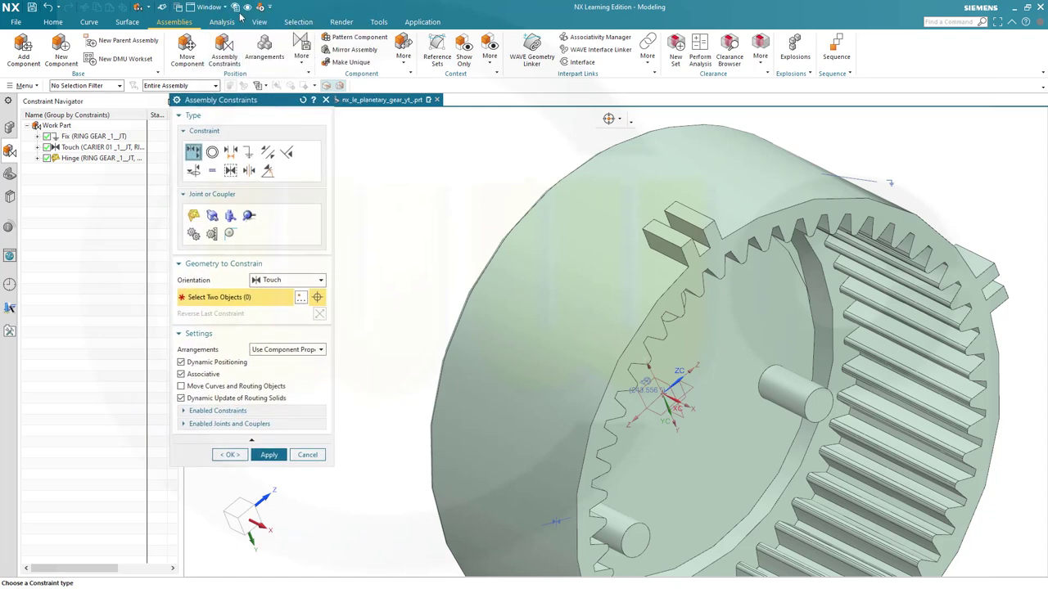
{"action": "left_click", "coordinate": [235, 7]}
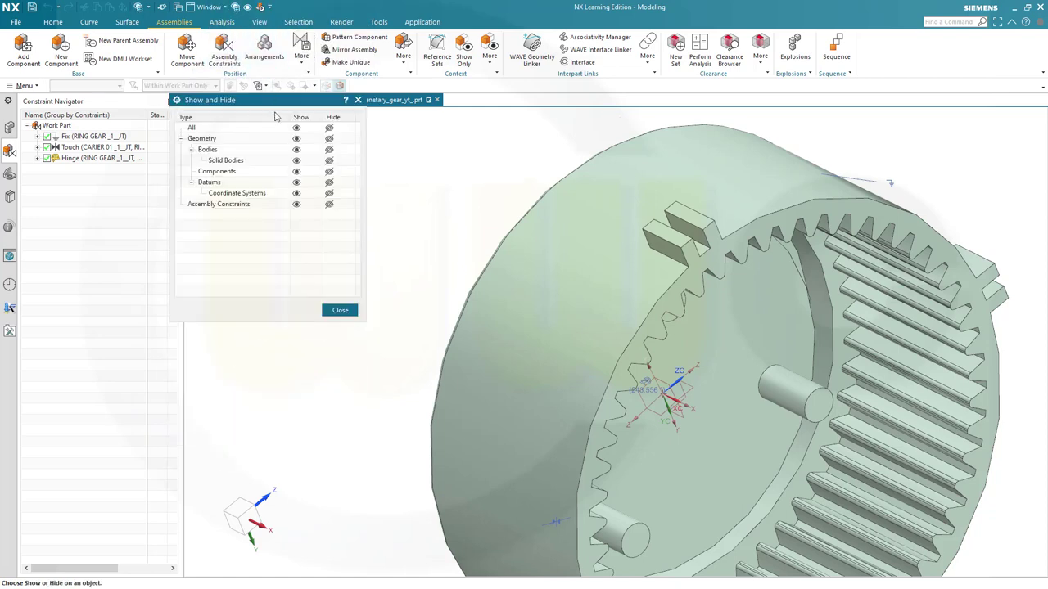
{"action": "left_click", "coordinate": [329, 204]}
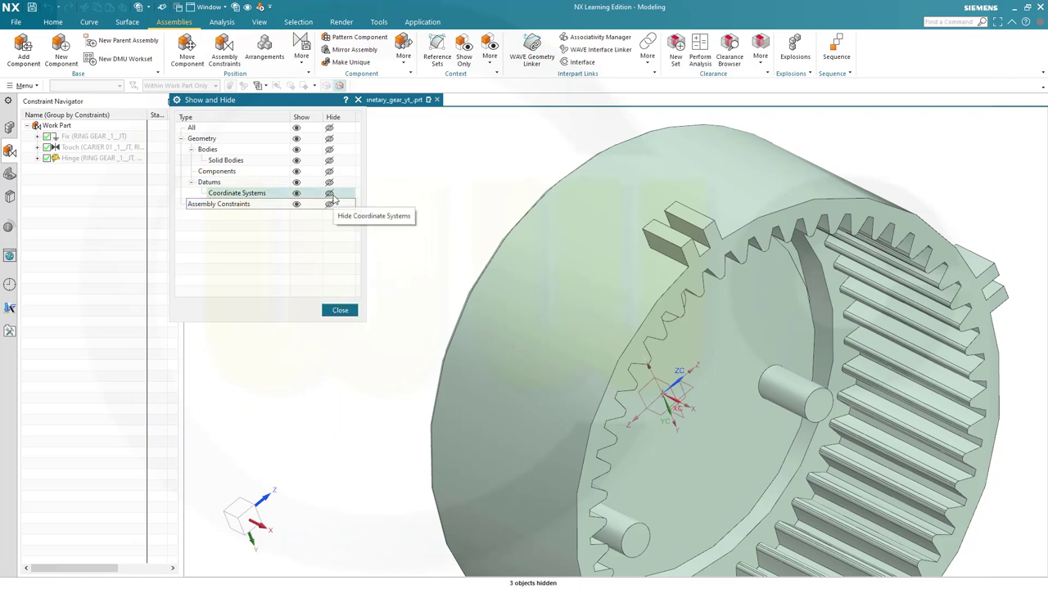
{"action": "left_click", "coordinate": [330, 195]}
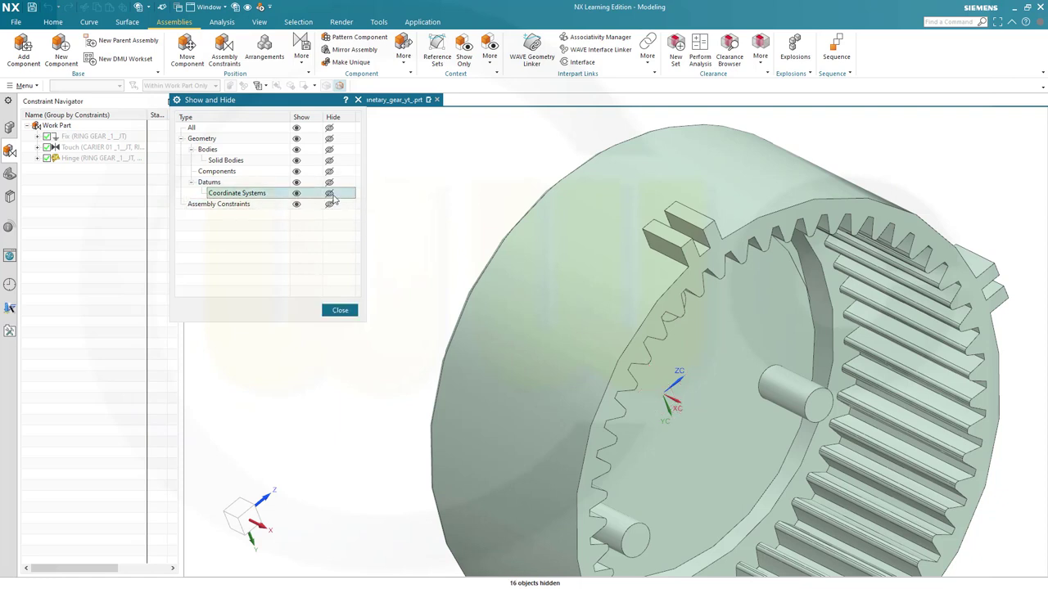
{"action": "left_click", "coordinate": [339, 311]}
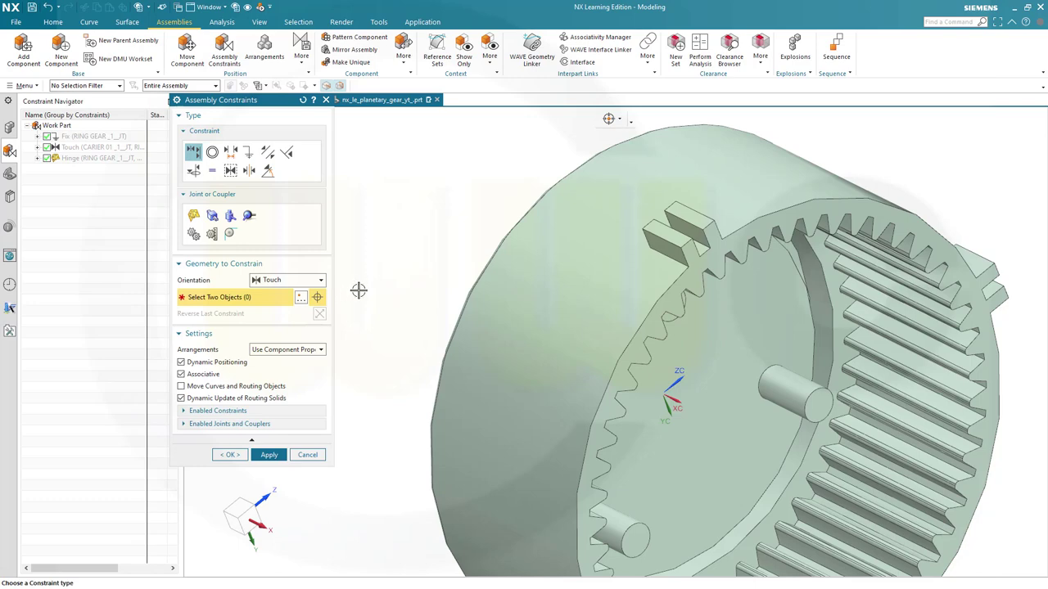
{"action": "left_click", "coordinate": [229, 454]}
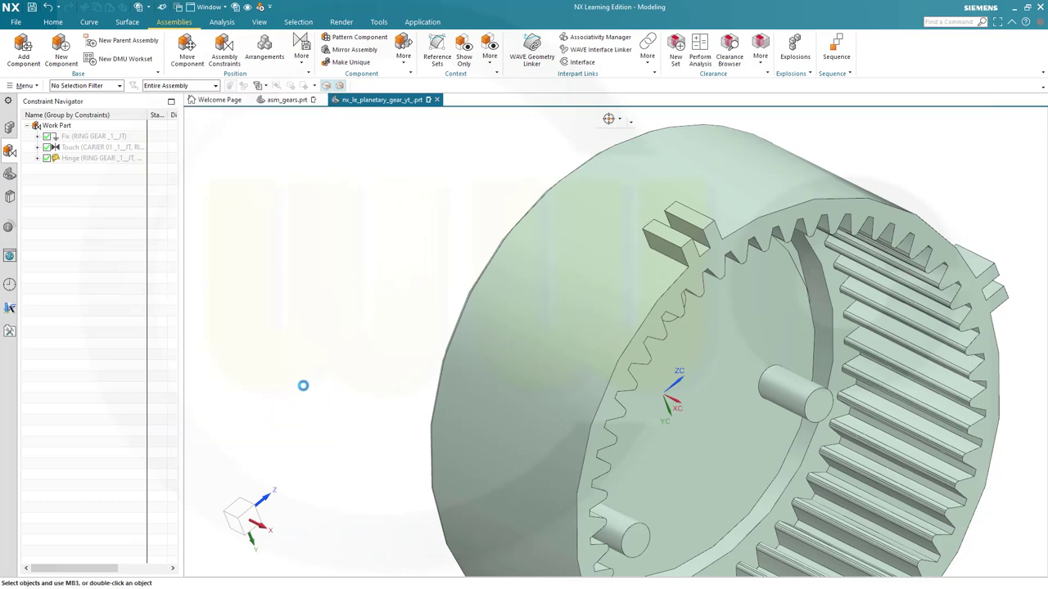
Add three instances of the planet gear _1__jt.prt component to the assembly without placement constraints
{"action": "middle_click_drag", "start_coordinate": [395, 332], "coordinate": [697, 468]}
{"action": "scroll", "coordinate": [712, 475], "scroll_direction": "down", "scroll_amount": 3}
{"action": "scroll", "coordinate": [762, 473], "scroll_direction": "up", "scroll_amount": 4}
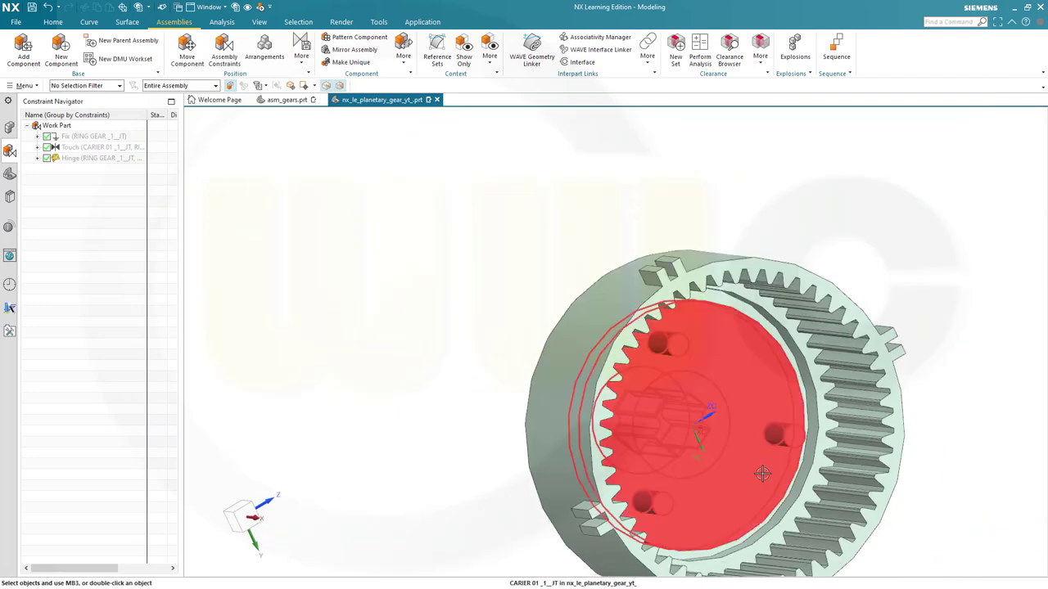
{"action": "middle_click_drag", "start_coordinate": [762, 473], "coordinate": [664, 383], "text": "shift"}
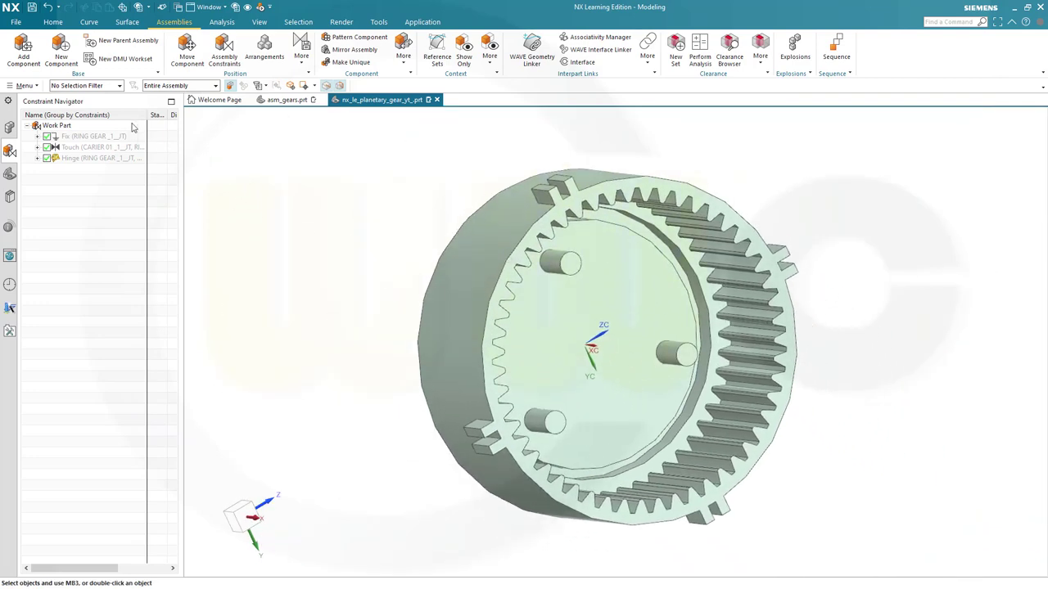
{"action": "left_click", "coordinate": [24, 46]}
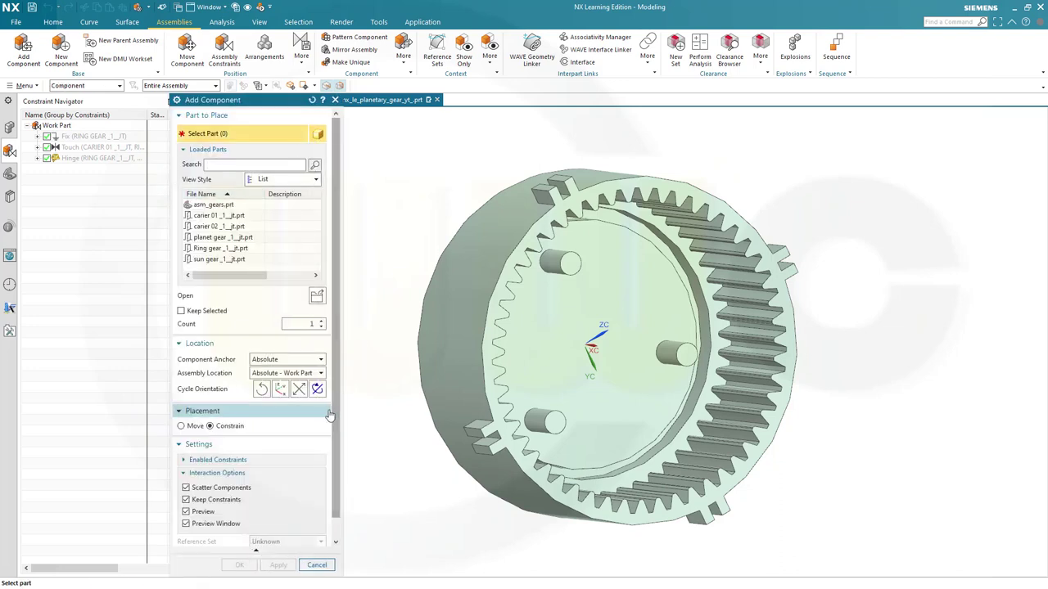
{"action": "left_click", "coordinate": [225, 239]}
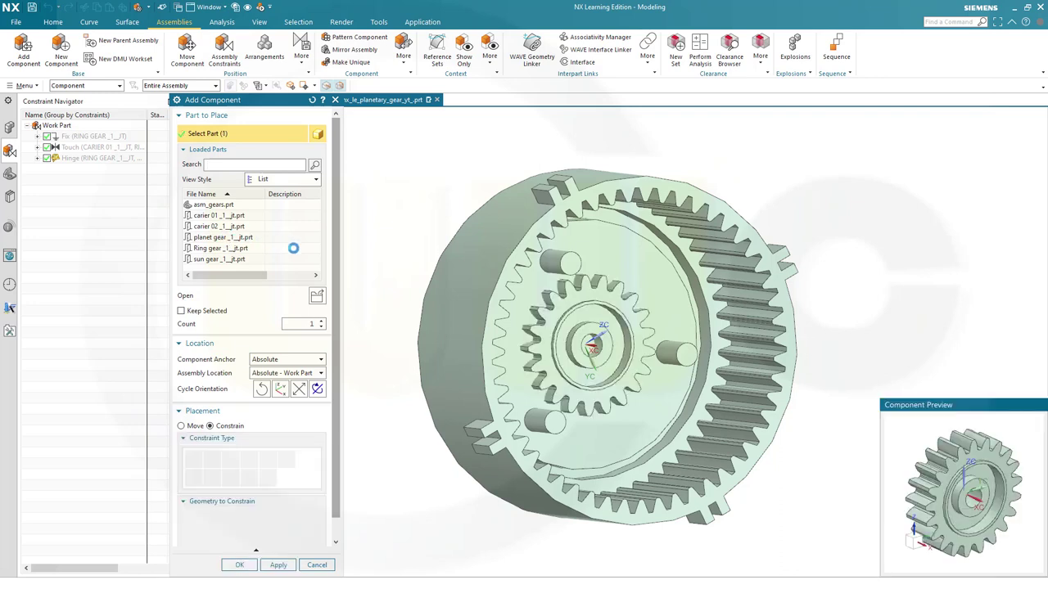
{"action": "left_click", "coordinate": [322, 324]}
{"action": "left_click", "coordinate": [321, 324]}
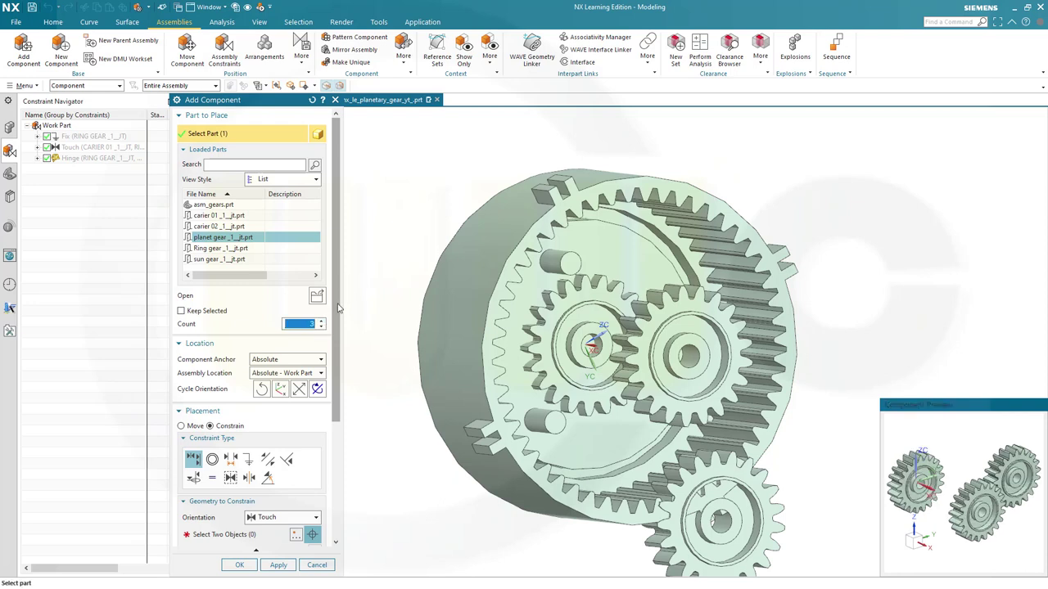
{"action": "left_click", "coordinate": [237, 566]}
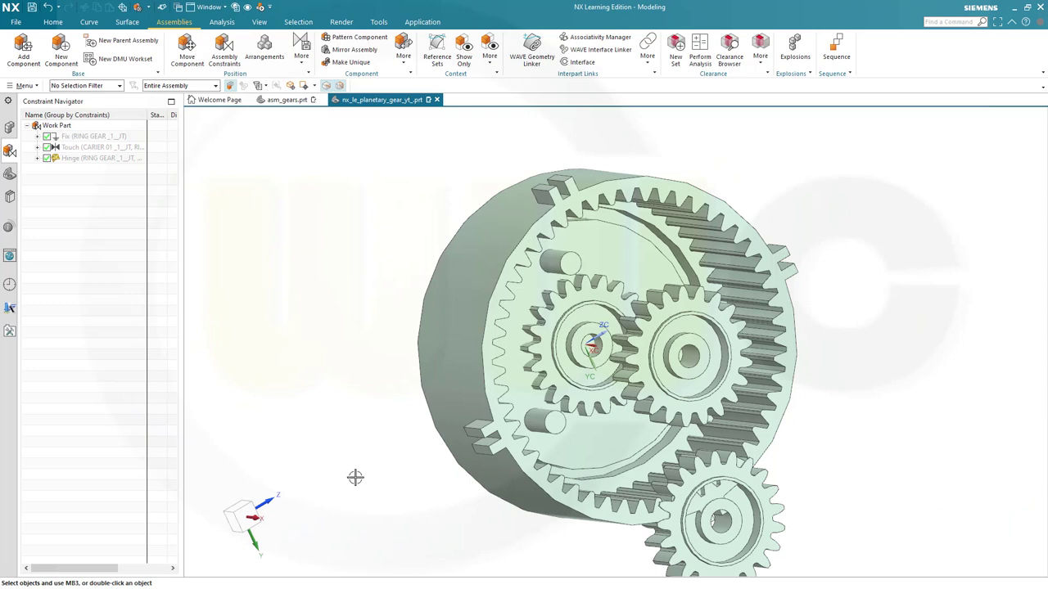
Start Assembly Constraints and move the planet gear covering the carrier's centre out of the ring gear to free space beside it
{"action": "middle_click_drag", "start_coordinate": [356, 478], "coordinate": [810, 424]}
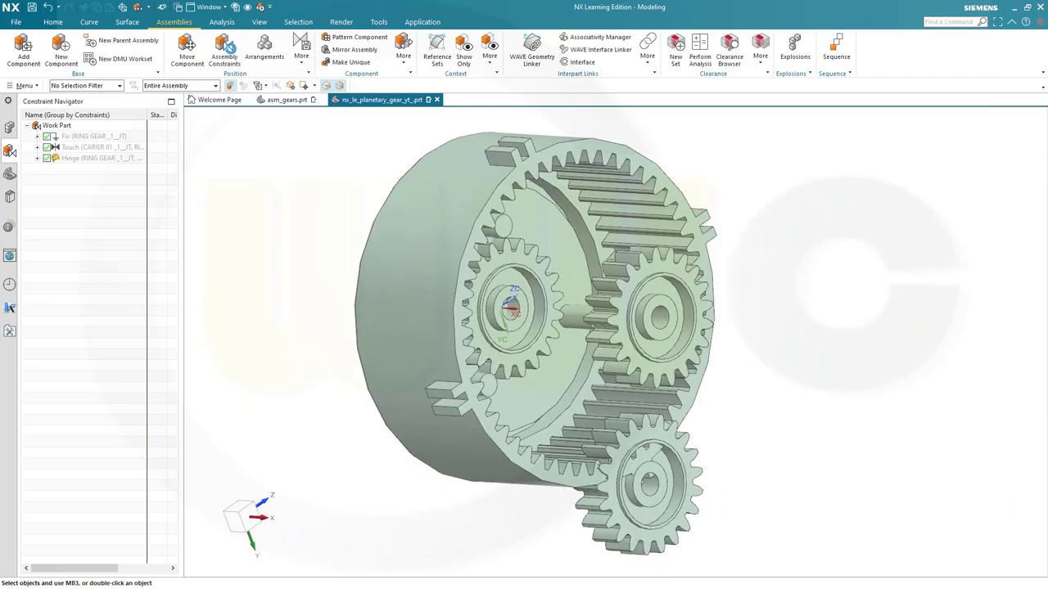
{"action": "left_click", "coordinate": [236, 49]}
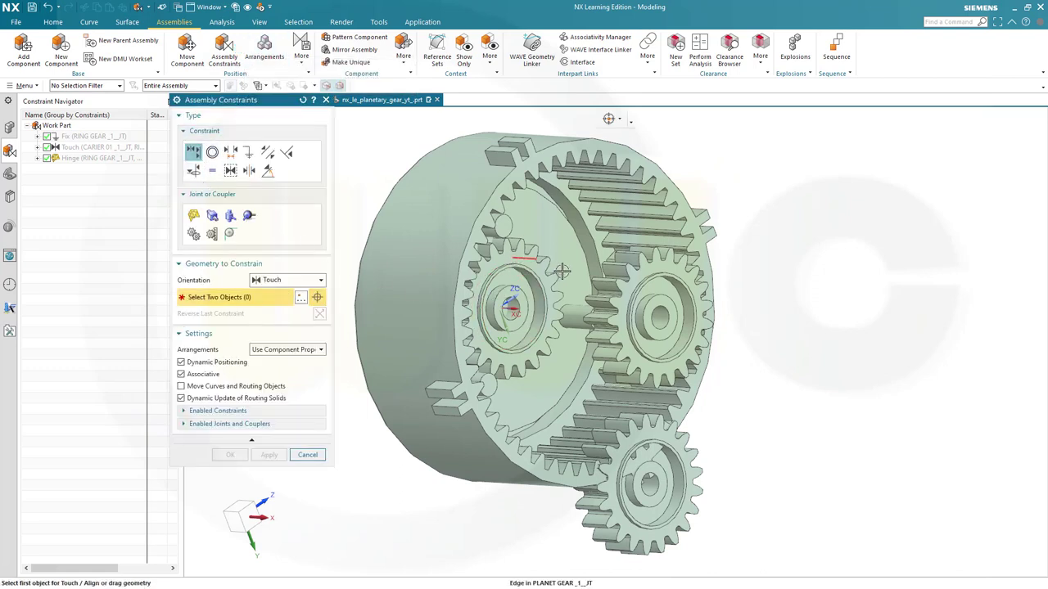
{"action": "left_click_drag", "start_coordinate": [562, 271], "coordinate": [900, 336]}
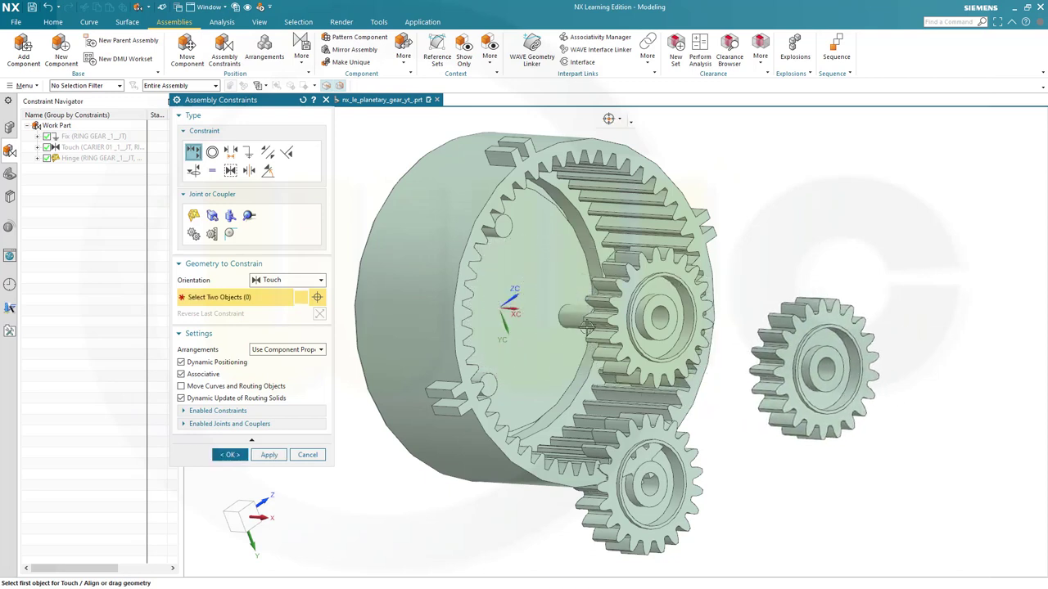
Start a Hinge joint and define its first axis from the exposed carrier pin's cylindrical face and the circular edge at the pin's base
{"action": "left_click", "coordinate": [194, 216]}
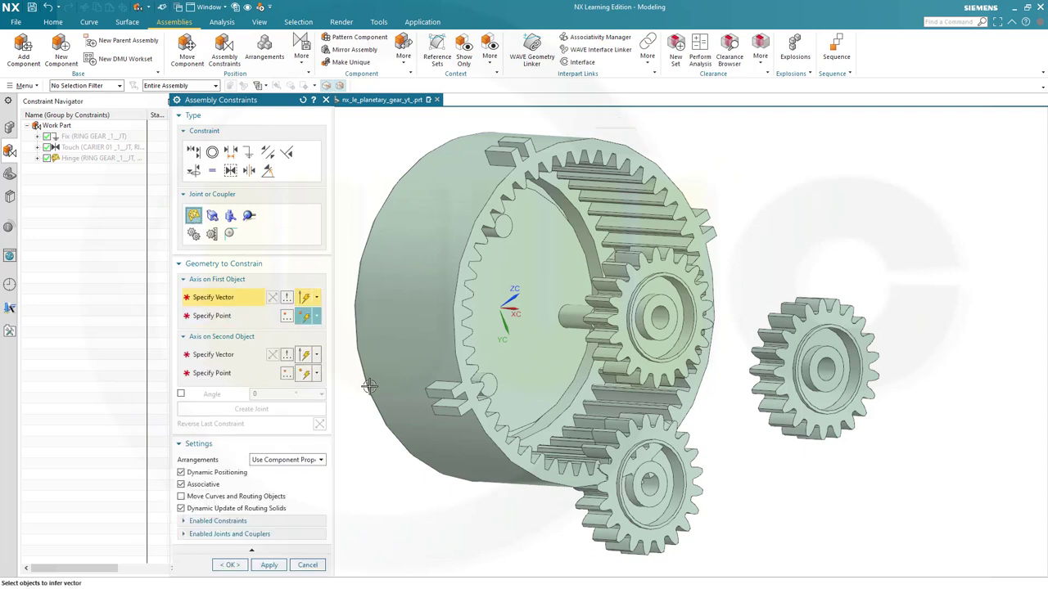
{"action": "middle_click_drag", "start_coordinate": [456, 522], "coordinate": [466, 517]}
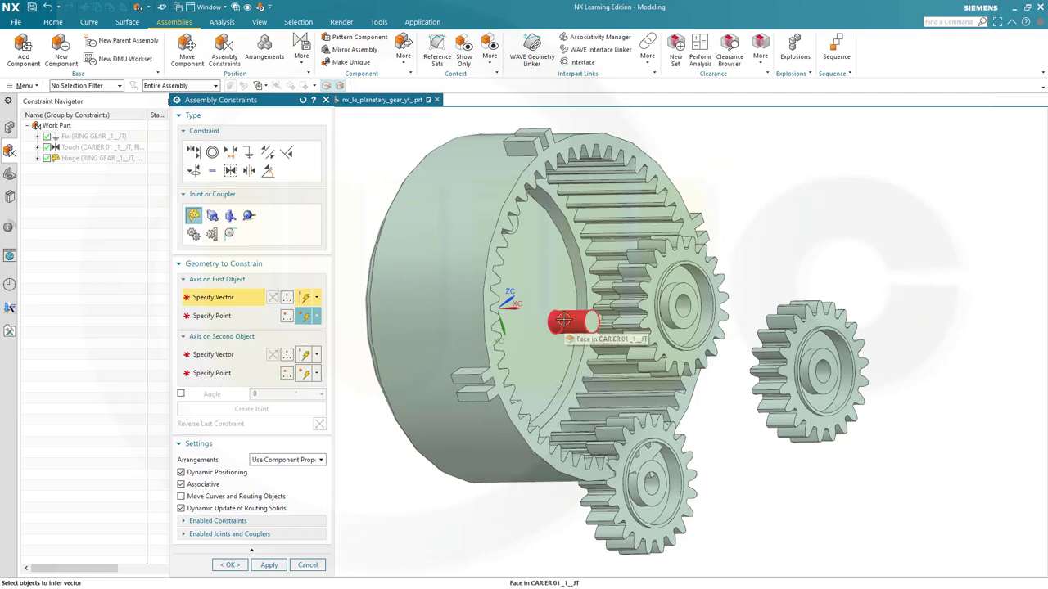
{"action": "left_click", "coordinate": [563, 344]}
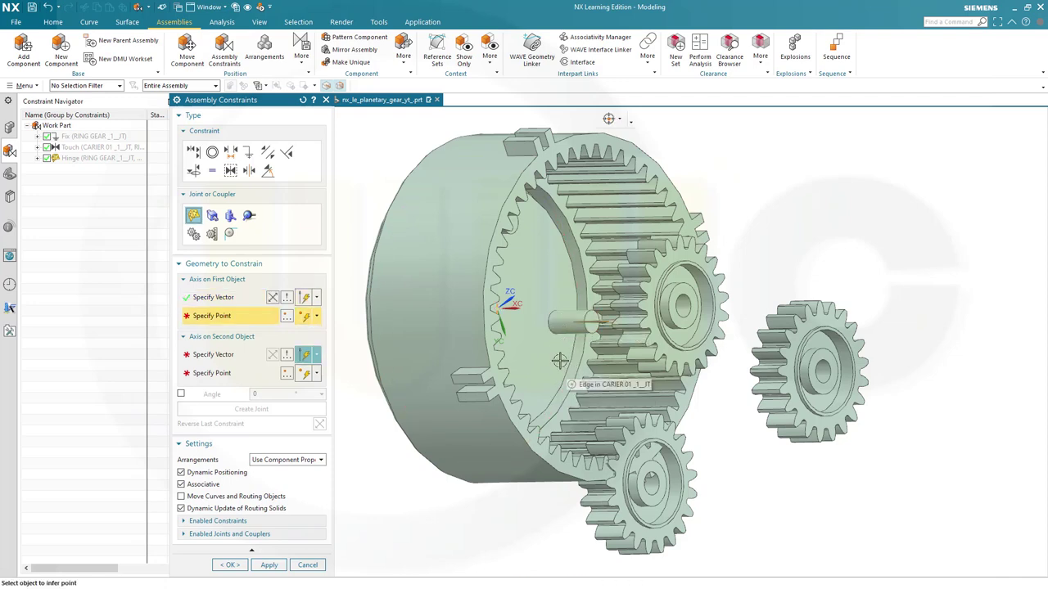
{"action": "left_click", "coordinate": [548, 320]}
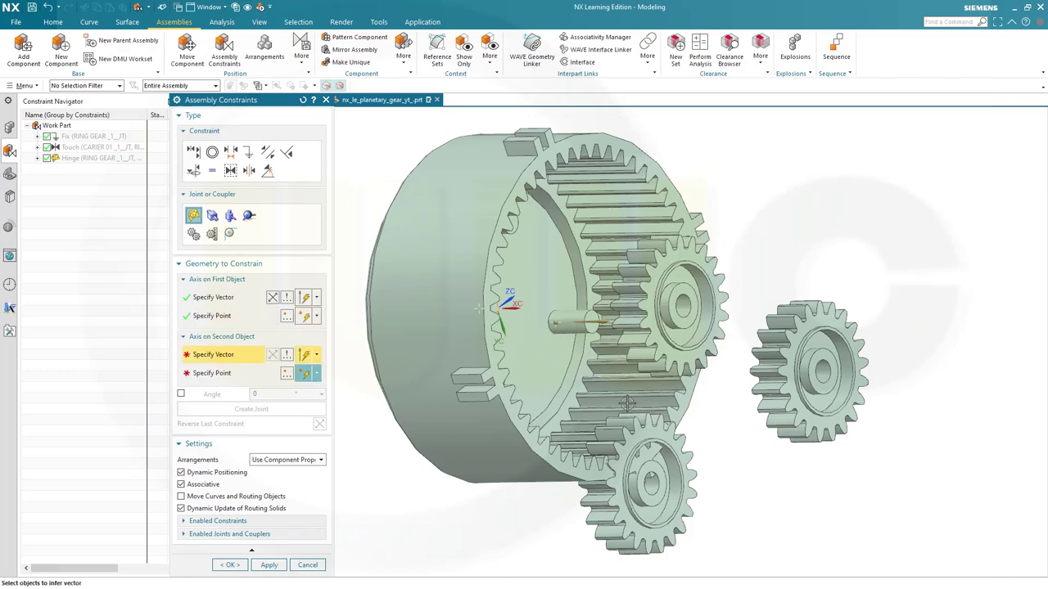
Define the second hinge axis from the nearest planet gear's bore and its carrier-side circular edge, reverse the vector, and create the joint
{"action": "scroll", "coordinate": [713, 339], "scroll_direction": "up", "scroll_amount": 3}
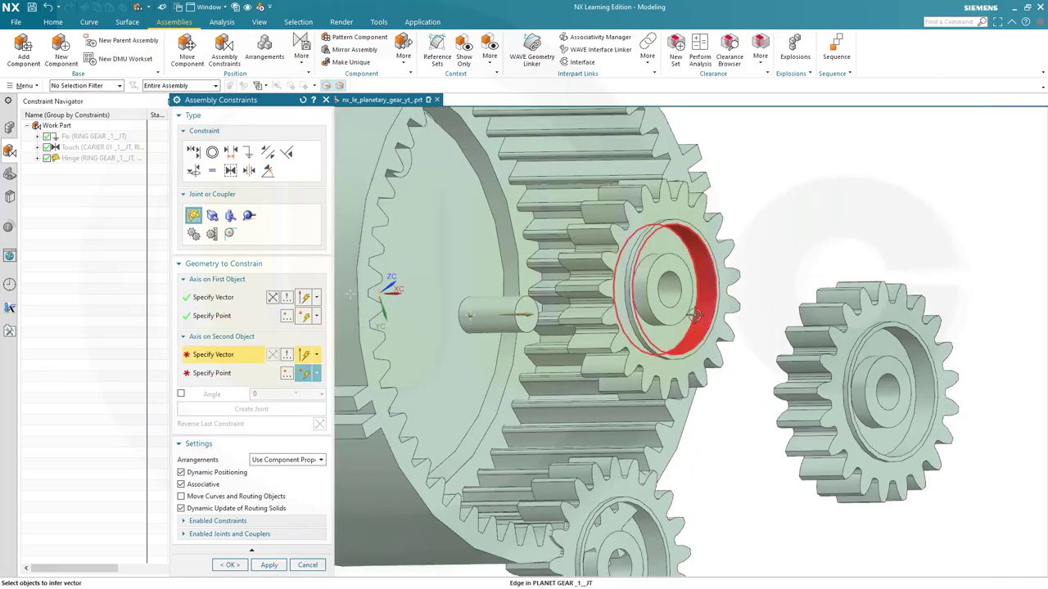
{"action": "left_click", "coordinate": [671, 288]}
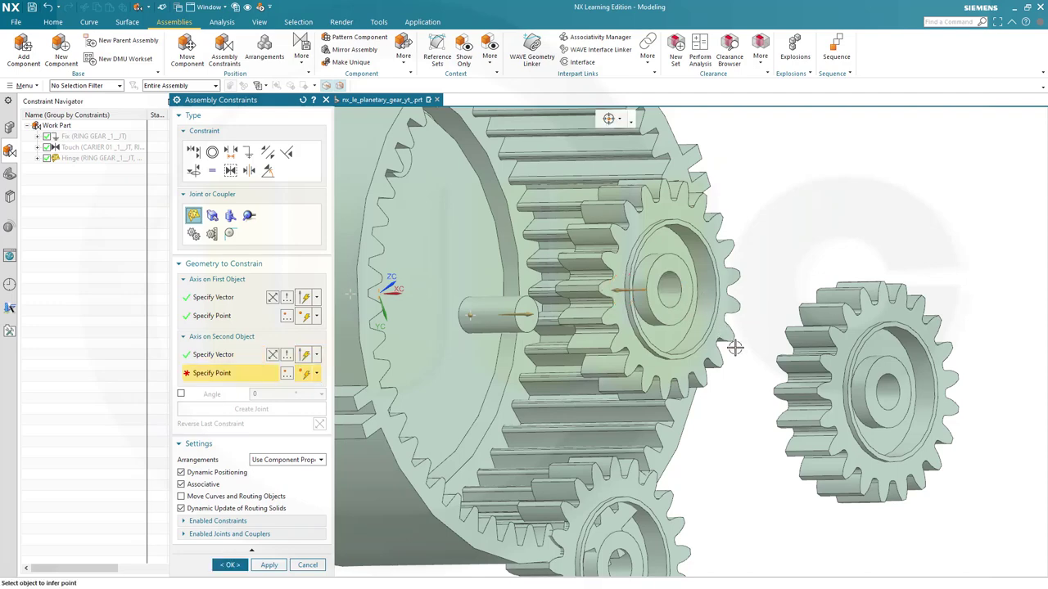
{"action": "middle_click_drag", "start_coordinate": [732, 346], "coordinate": [810, 347]}
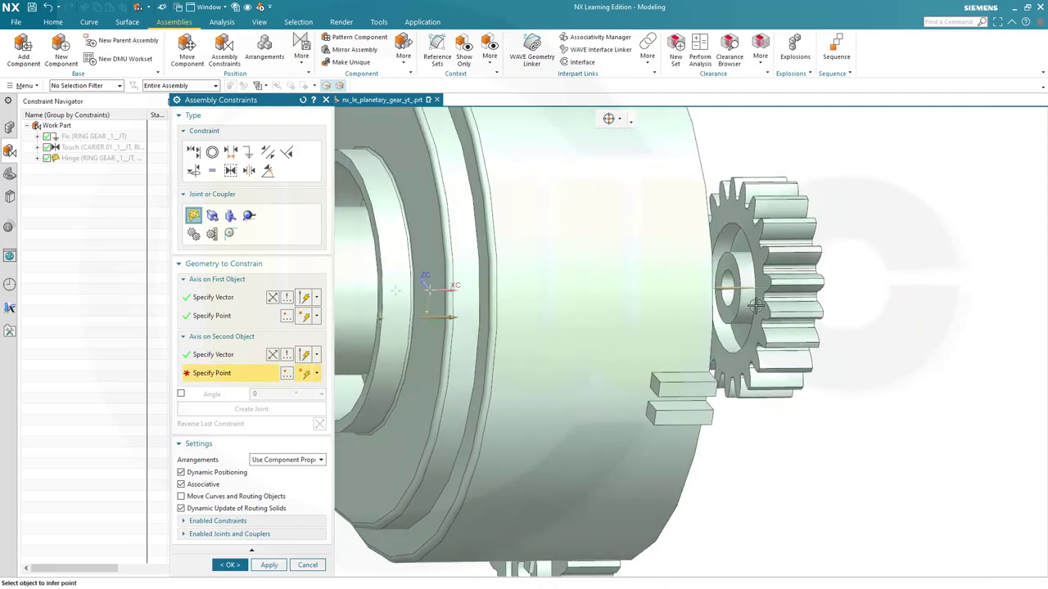
{"action": "left_click", "coordinate": [725, 301]}
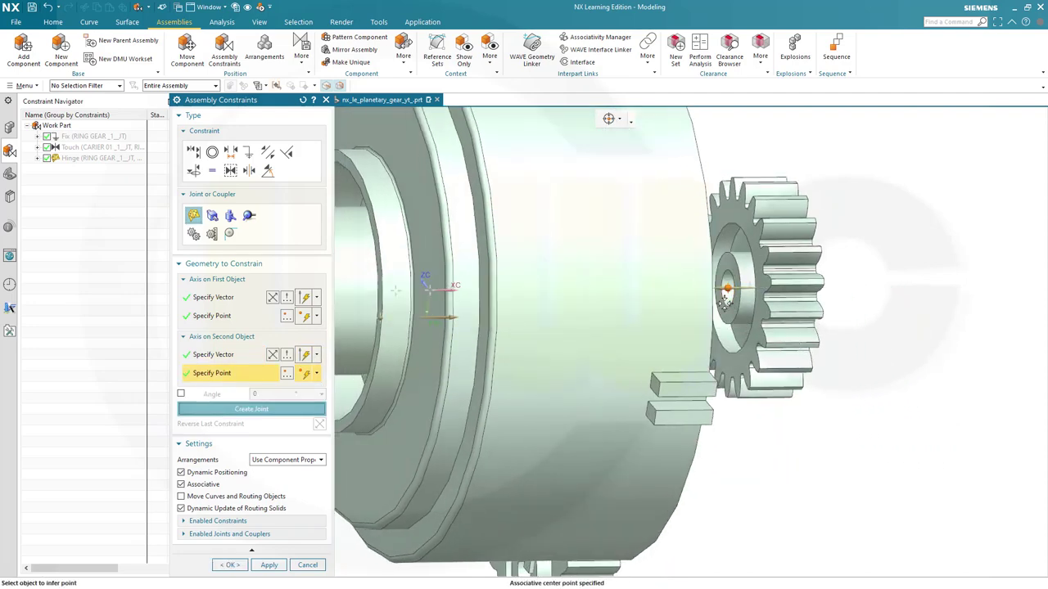
{"action": "middle_click_drag", "start_coordinate": [871, 375], "coordinate": [647, 375]}
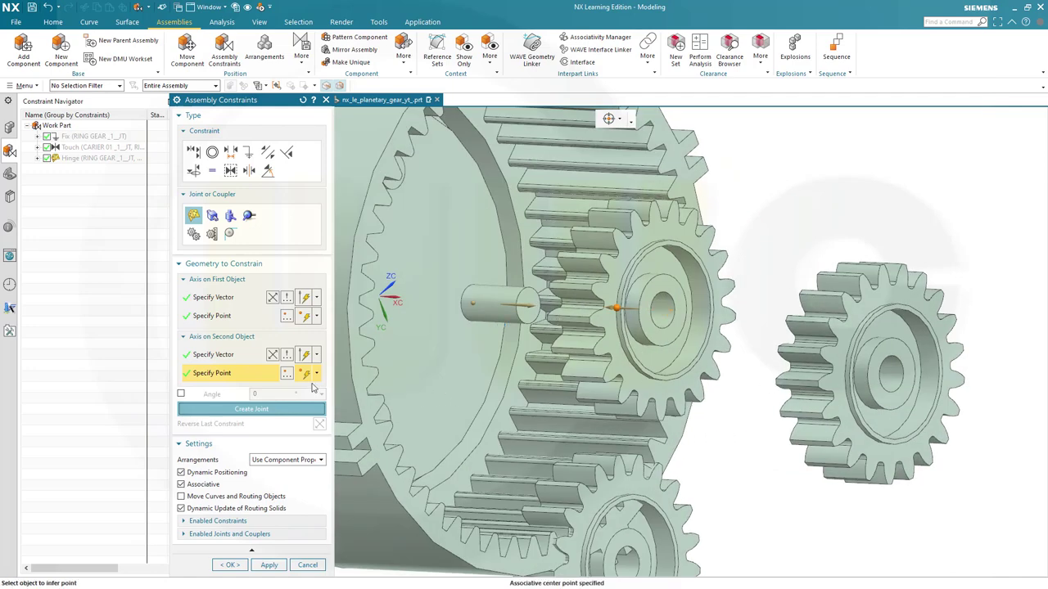
{"action": "left_click", "coordinate": [273, 354]}
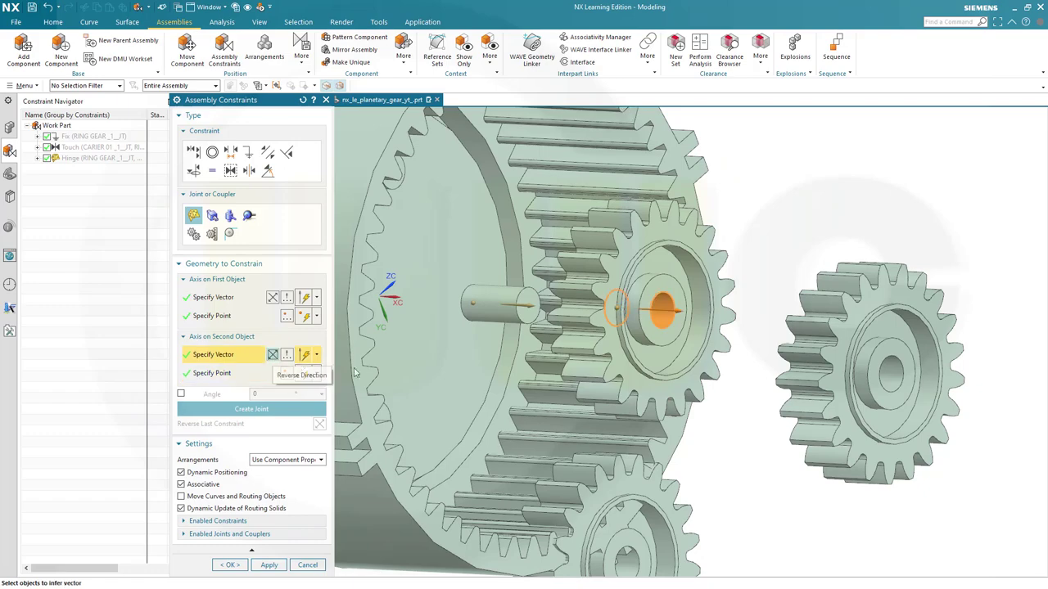
{"action": "middle_click_drag", "start_coordinate": [759, 462], "coordinate": [793, 463]}
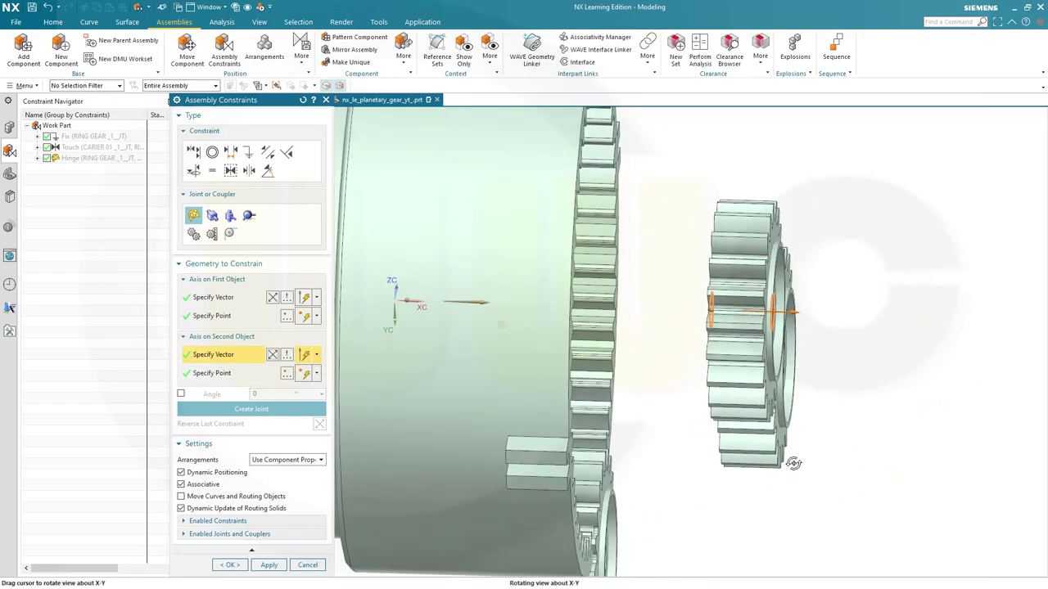
{"action": "left_click", "coordinate": [315, 410]}
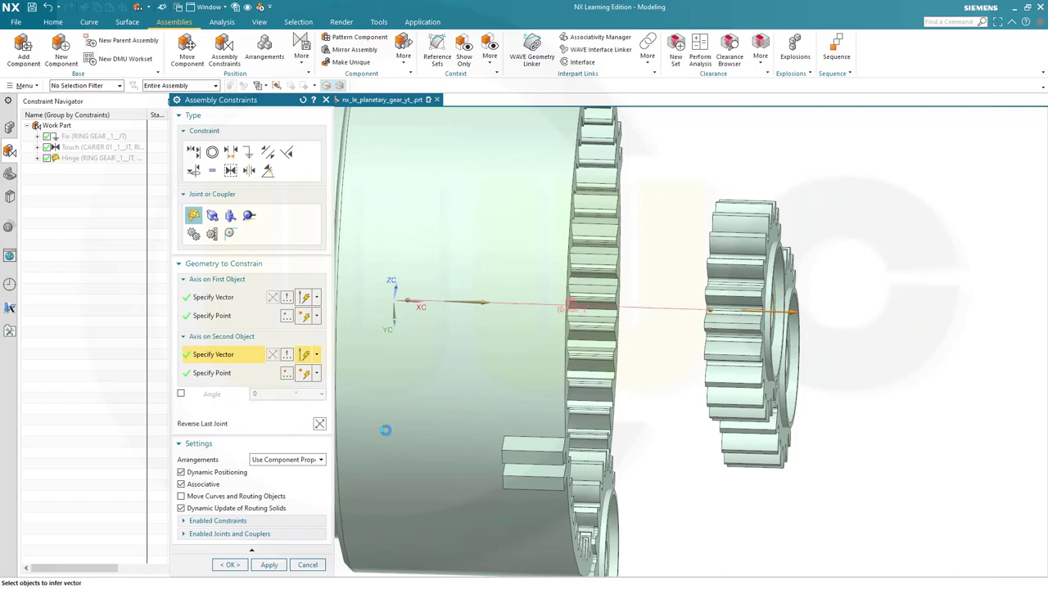
Create a Gear coupler between the ring gear–carrier hinge and the carrier–planet gear hinge with a ratio of -0.5
{"action": "middle_click_drag", "start_coordinate": [736, 474], "coordinate": [491, 426]}
{"action": "key", "text": "Home"}
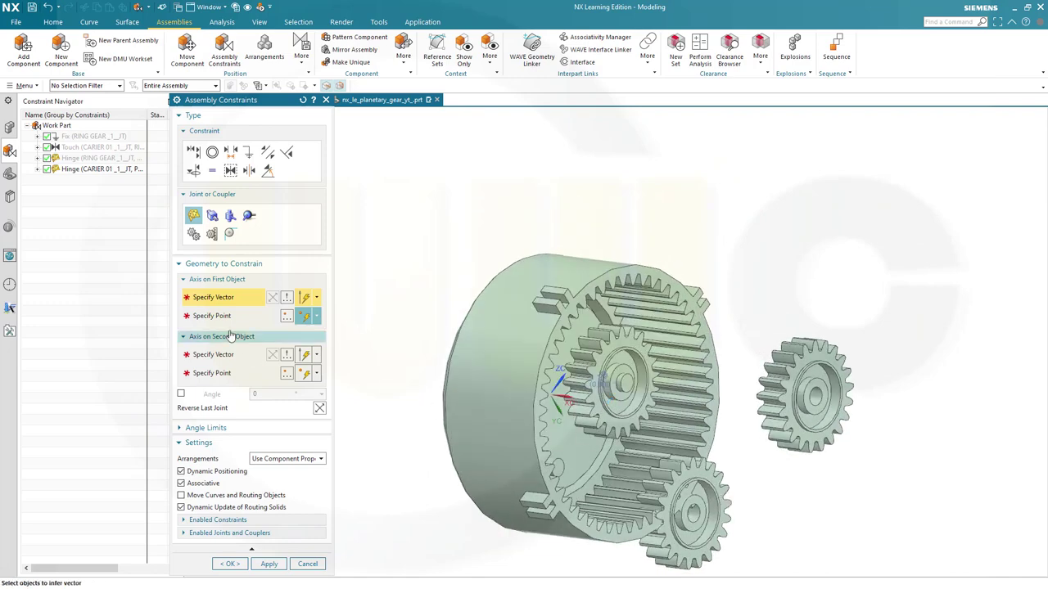
{"action": "left_click", "coordinate": [194, 235]}
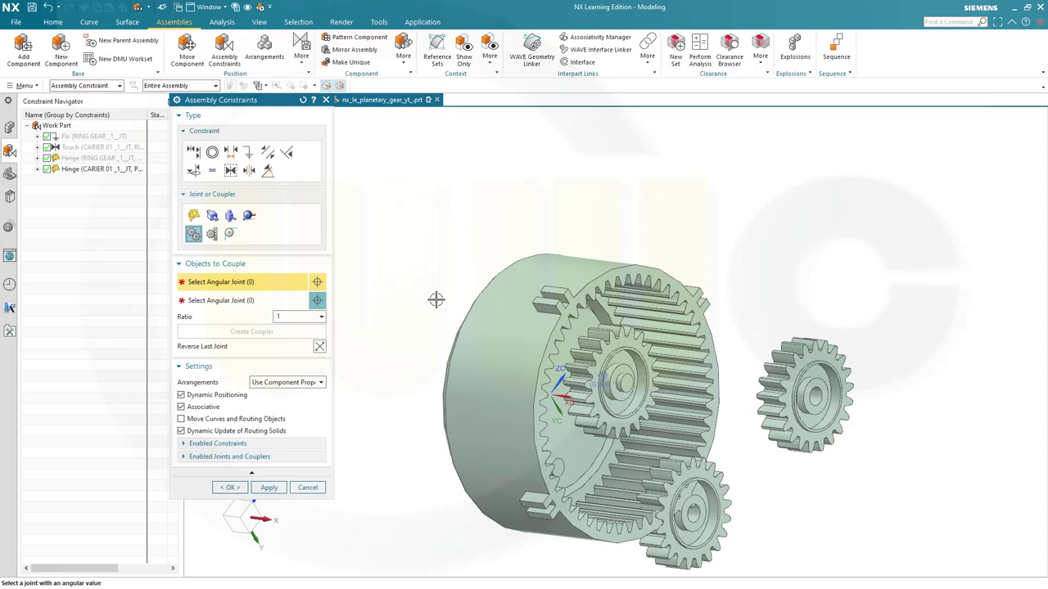
{"action": "middle_click_drag", "start_coordinate": [436, 299], "coordinate": [433, 339]}
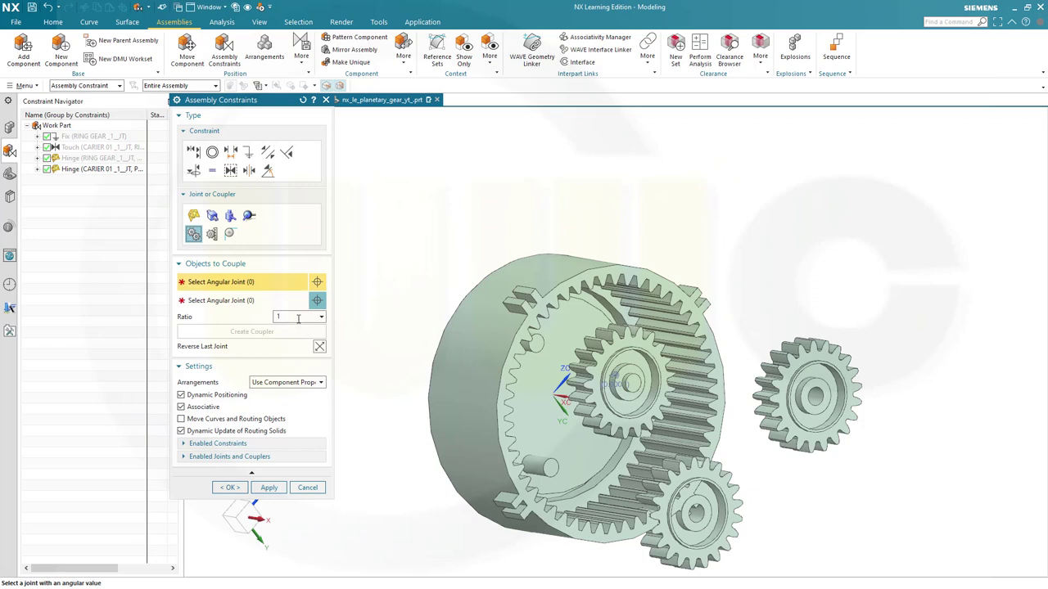
{"action": "left_click", "coordinate": [78, 160]}
{"action": "left_click", "coordinate": [70, 170]}
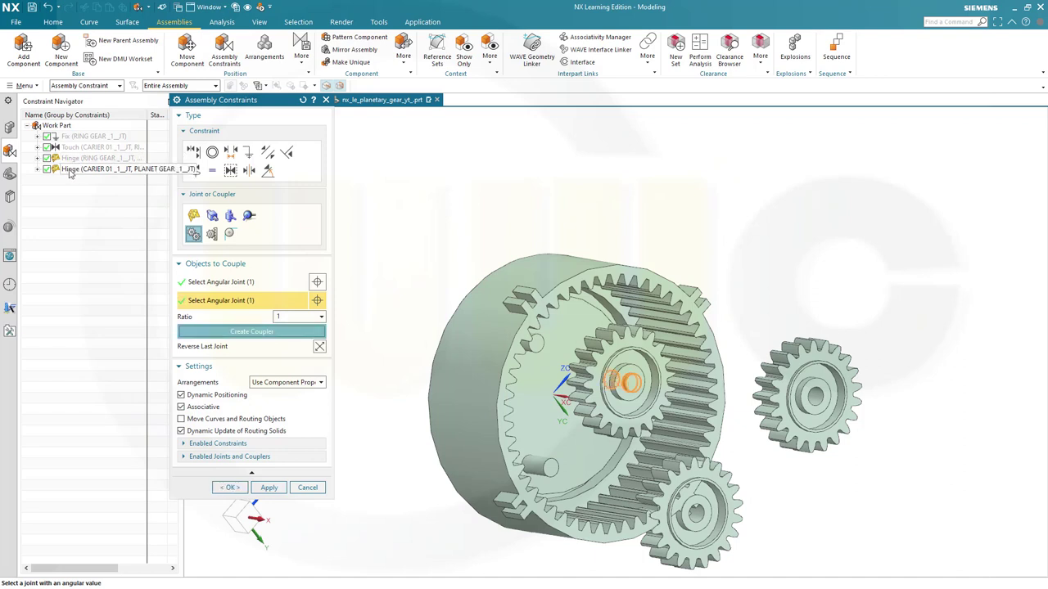
{"action": "left_click", "coordinate": [245, 316]}
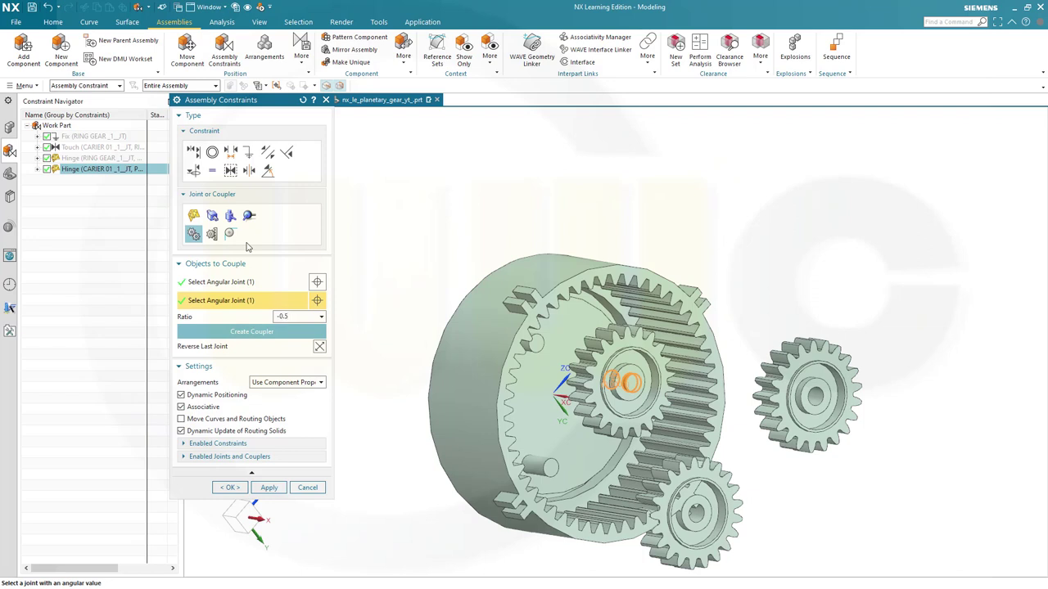
{"action": "left_click", "coordinate": [253, 331]}
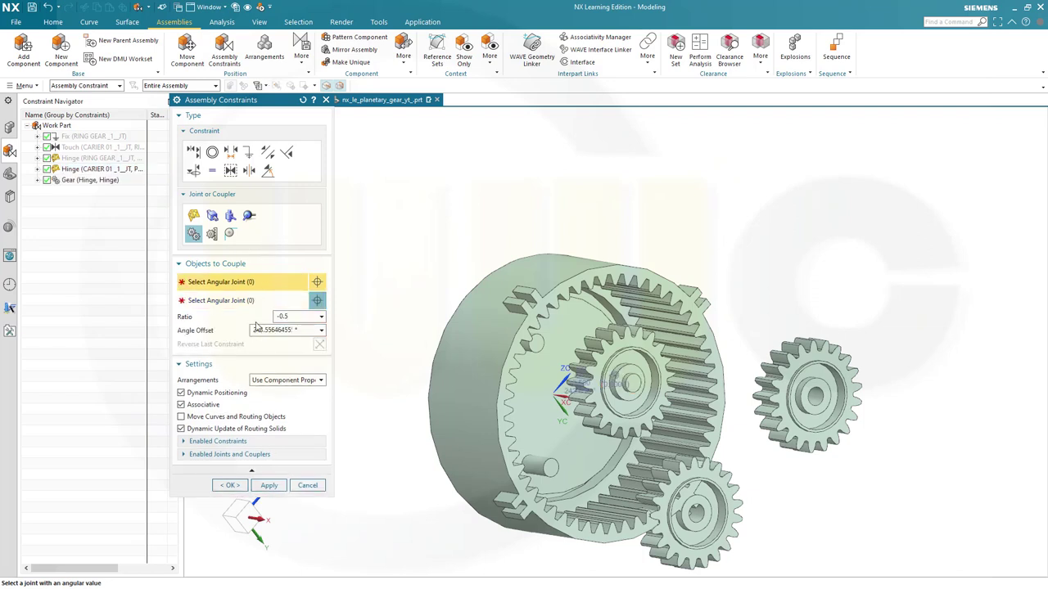
Apply the gear coupler and rotate the carrier inside the ring gear to test the coupled planet gear's motion
{"action": "left_click", "coordinate": [268, 485]}
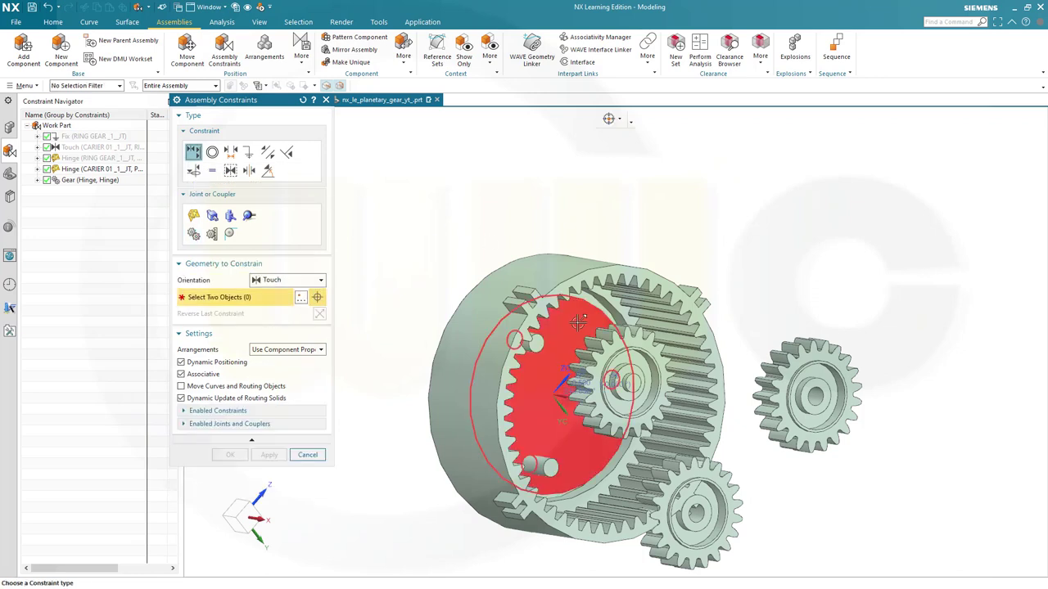
{"action": "left_click_drag", "start_coordinate": [563, 319], "coordinate": [535, 283]}
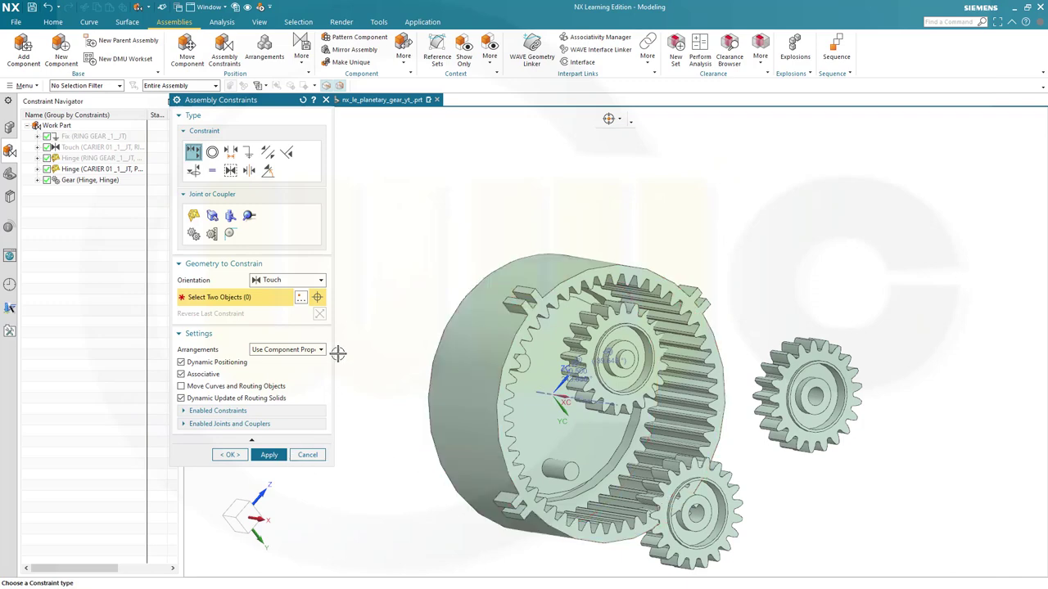
Start a new Hinge joint and define its first axis vector from the cylindrical face of the exposed lower carrier pin
{"action": "left_click", "coordinate": [193, 216]}
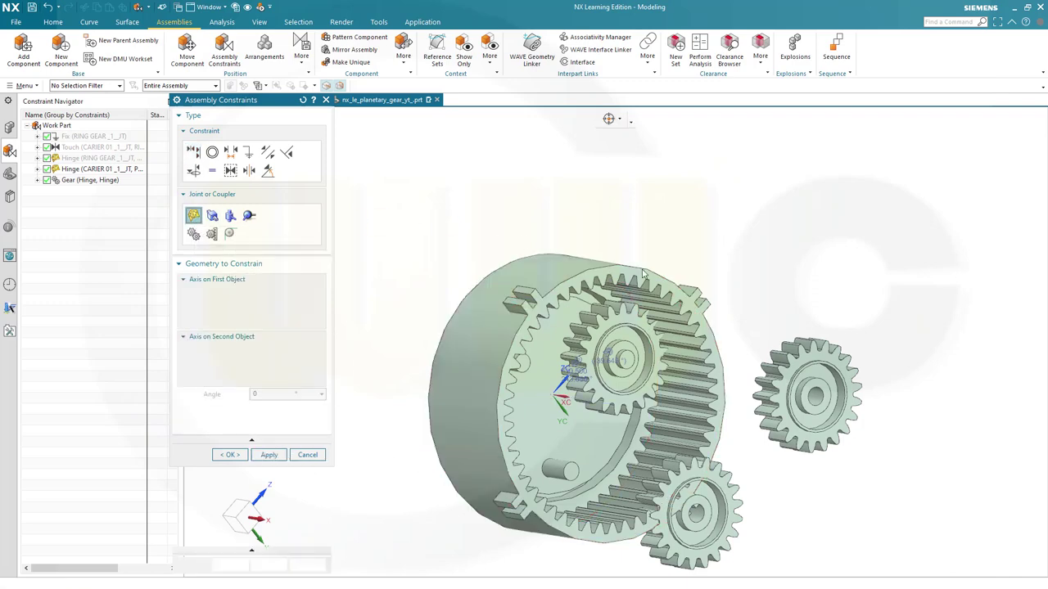
{"action": "scroll", "coordinate": [572, 542], "scroll_direction": "up", "scroll_amount": 3}
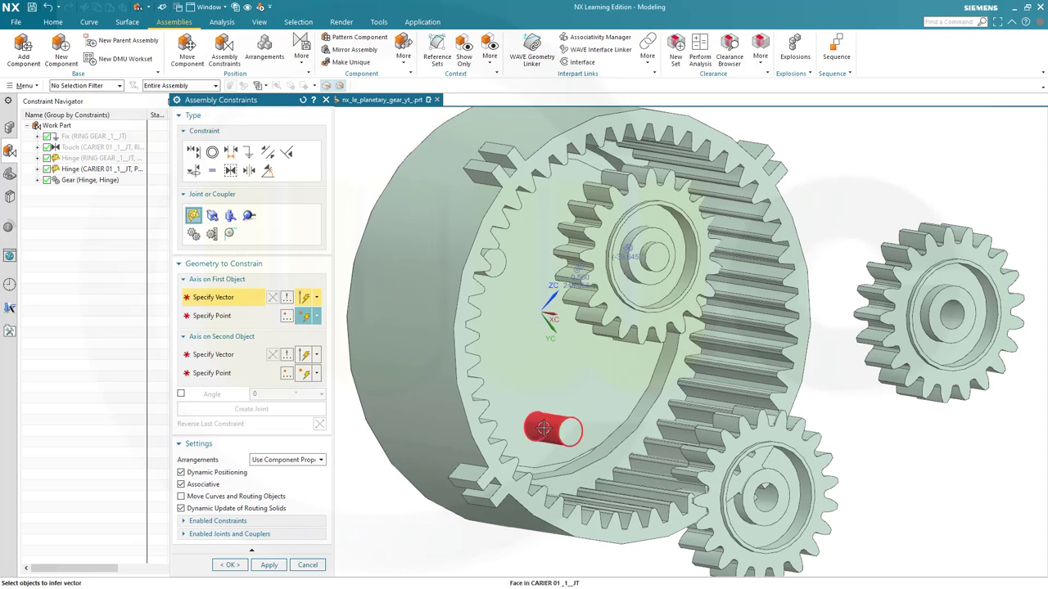
{"action": "left_click", "coordinate": [562, 442]}
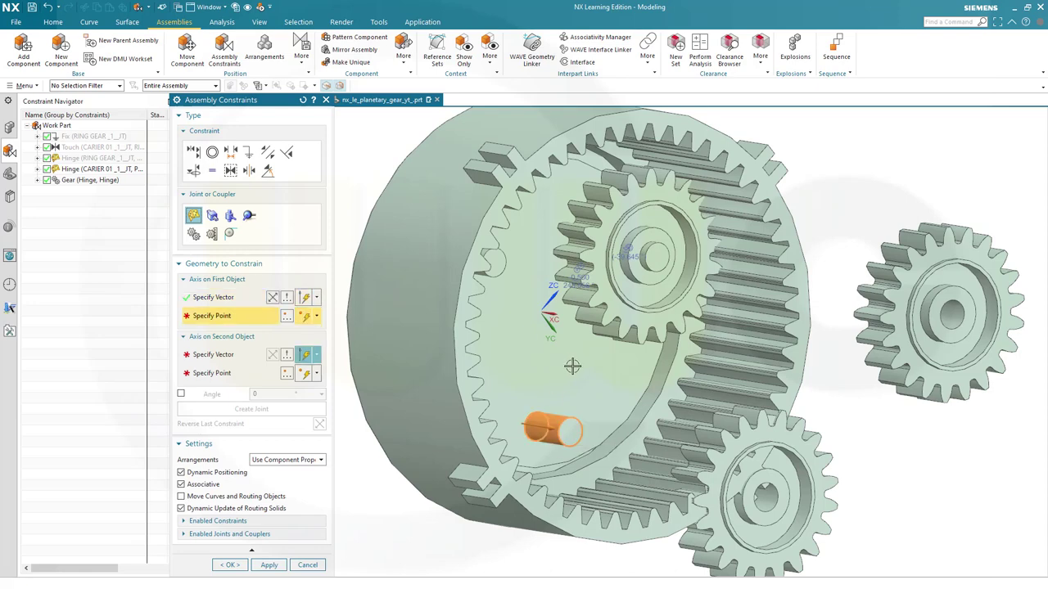
Try to set the first hinge axis point from the circular edge at the base of the lower carrier pin using inferred point selection
{"action": "left_click", "coordinate": [532, 409]}
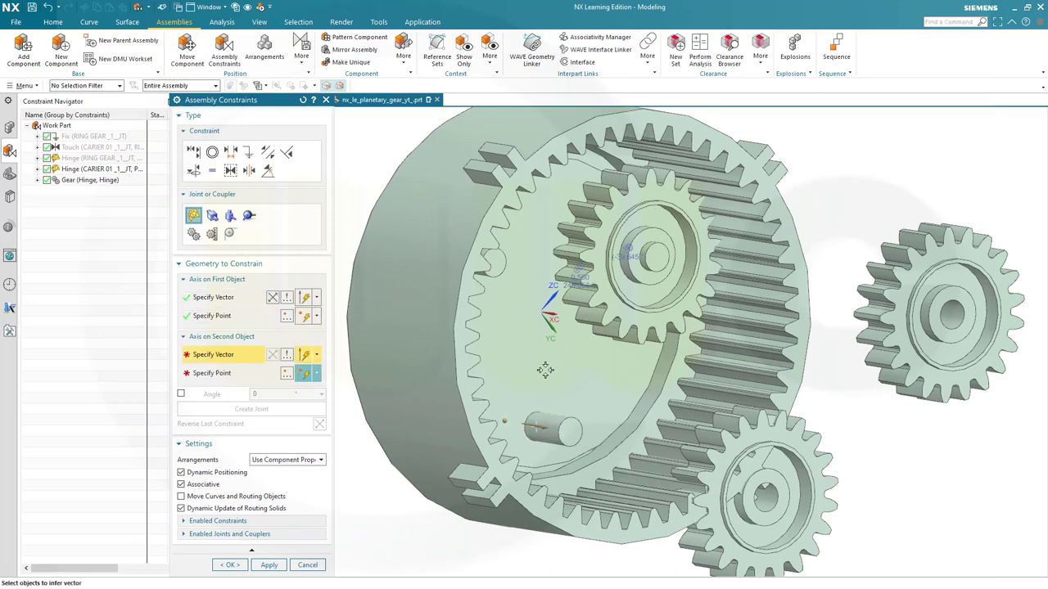
{"action": "middle_click_drag", "start_coordinate": [595, 451], "coordinate": [474, 424]}
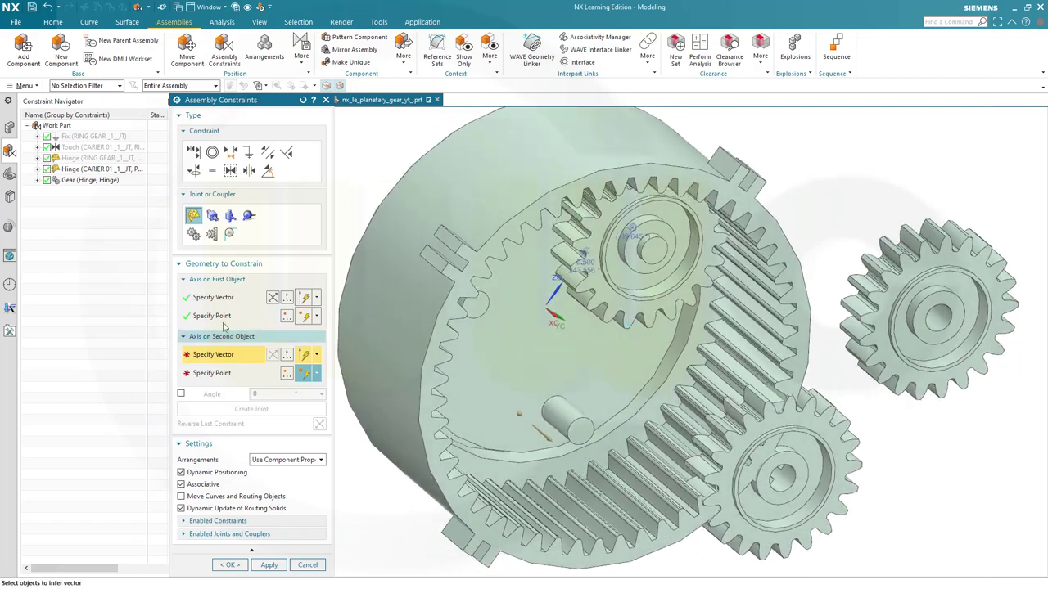
{"action": "left_click", "coordinate": [315, 319]}
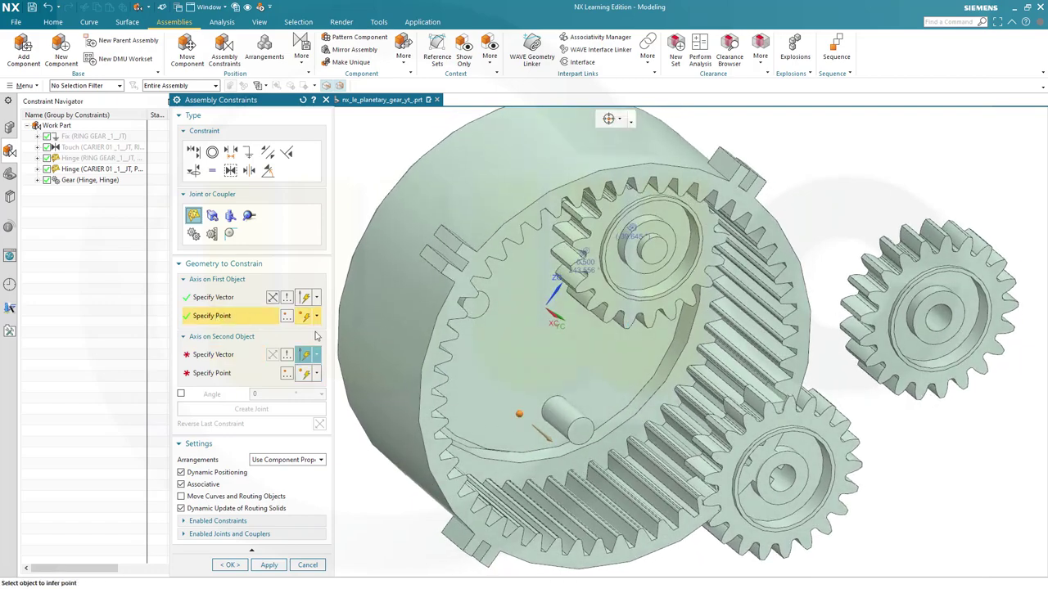
{"action": "left_click", "coordinate": [545, 416]}
{"action": "middle_click_drag", "start_coordinate": [585, 445], "coordinate": [459, 421]}
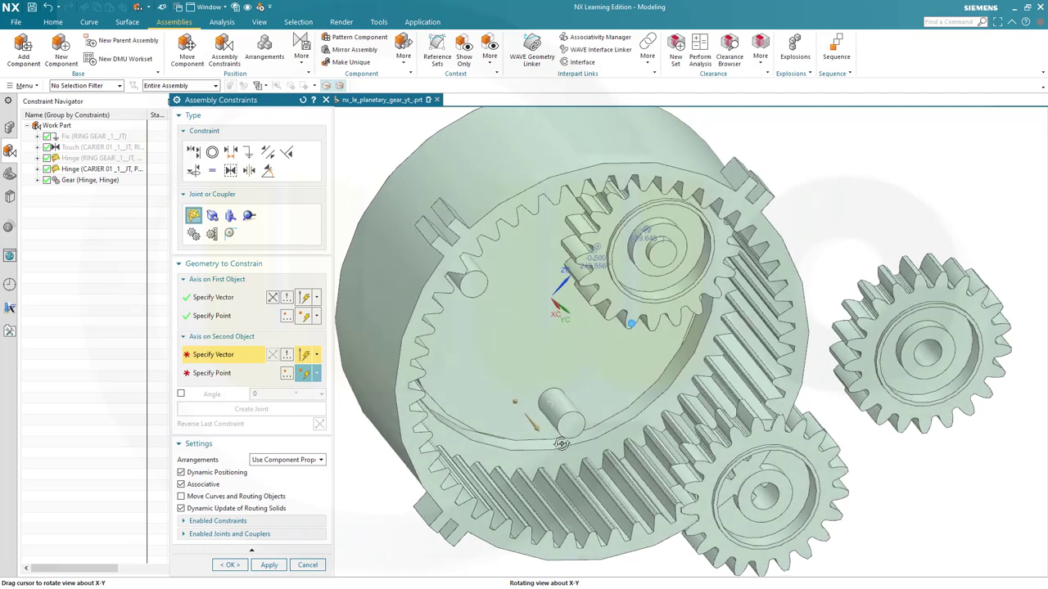
{"action": "left_click", "coordinate": [212, 319]}
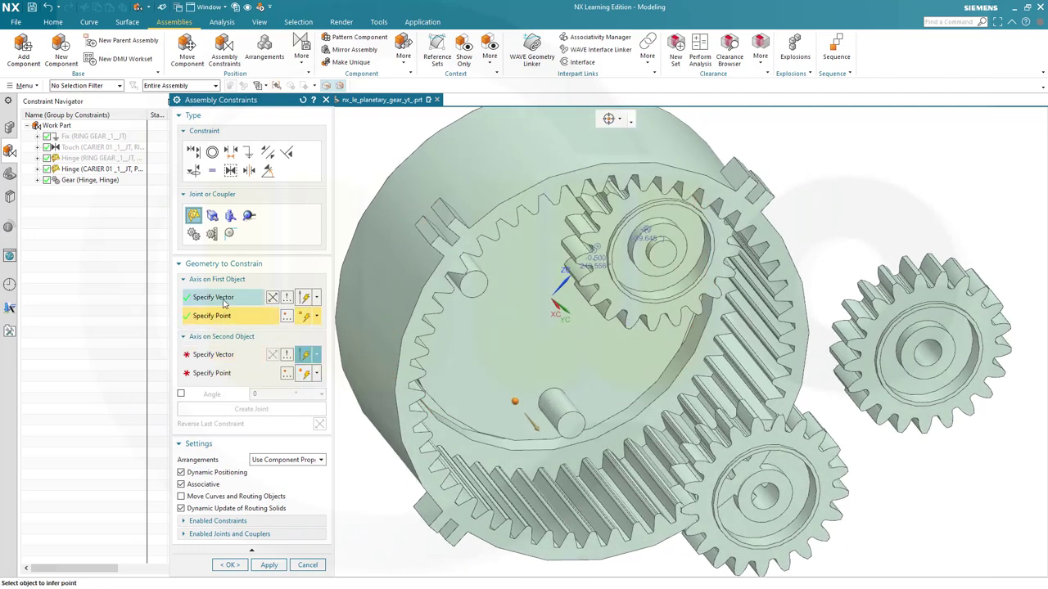
{"action": "left_click", "coordinate": [225, 299]}
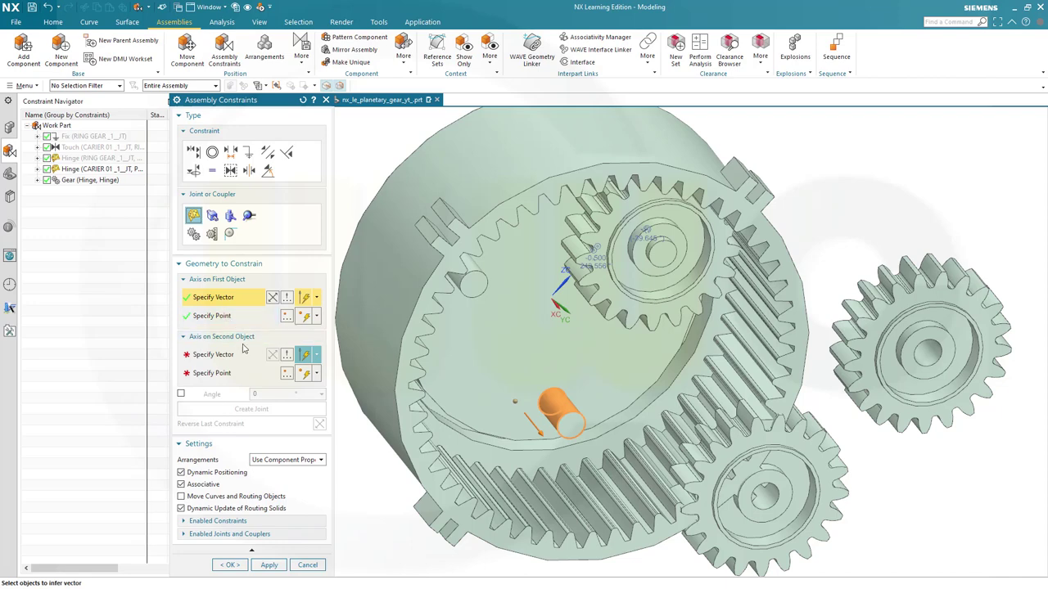
{"action": "left_click", "coordinate": [224, 319]}
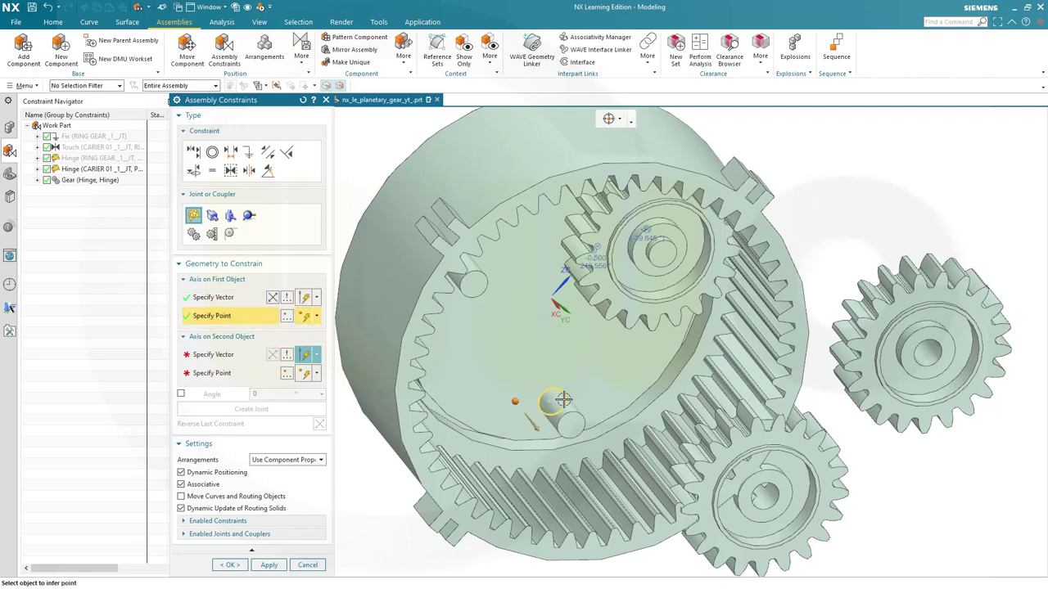
{"action": "scroll", "coordinate": [563, 401], "scroll_direction": "up", "scroll_amount": 3}
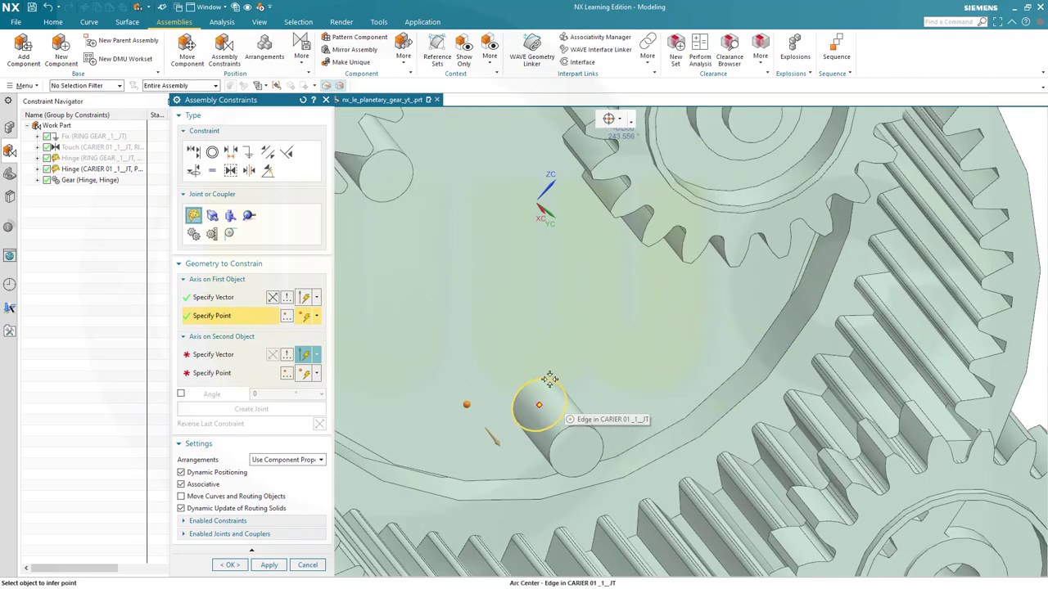
{"action": "left_click", "coordinate": [549, 379]}
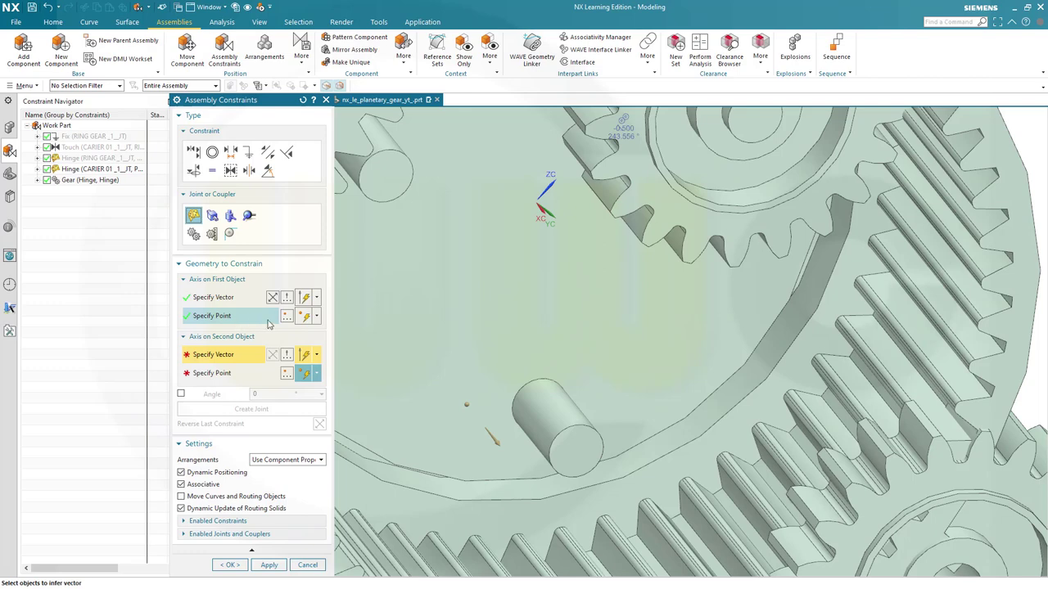
Set the first hinge axis point with the Arc/Ellipse/Sphere Center option, using the circular edge at the lower pin's base
{"action": "left_click", "coordinate": [316, 317]}
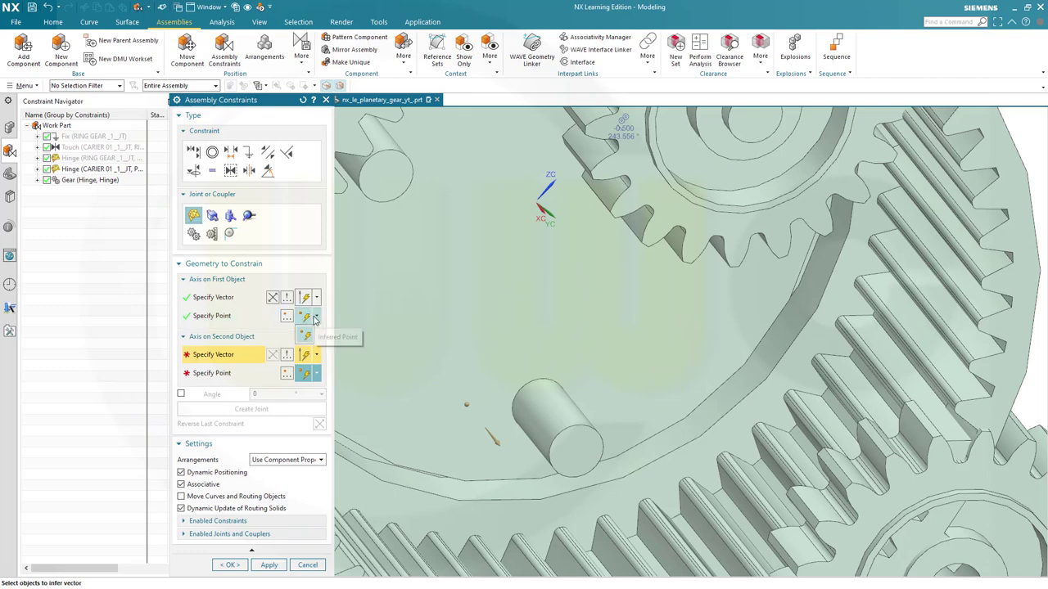
{"action": "left_click", "coordinate": [316, 318]}
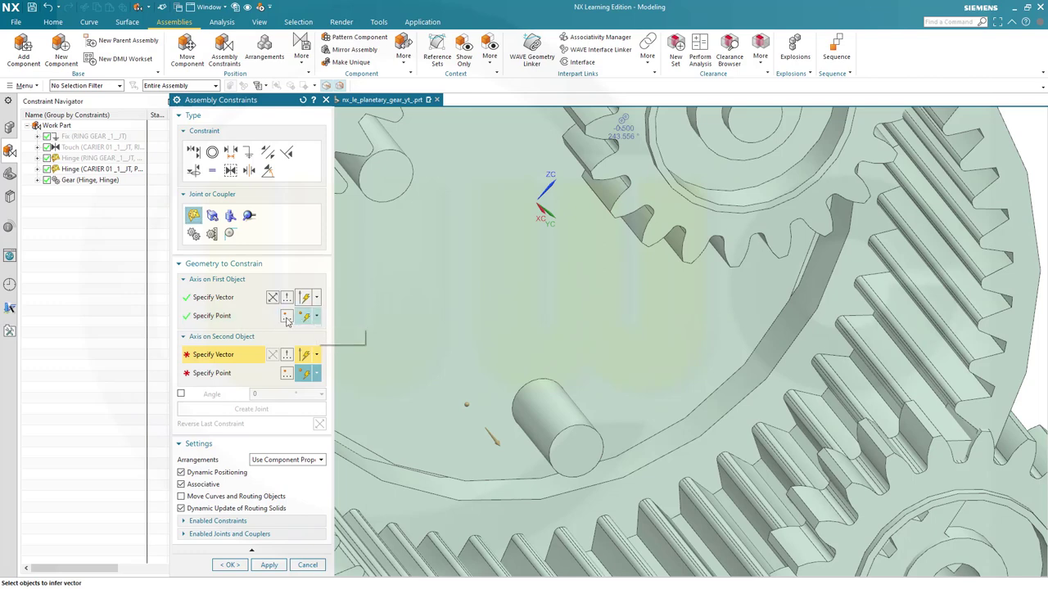
{"action": "left_click", "coordinate": [286, 319]}
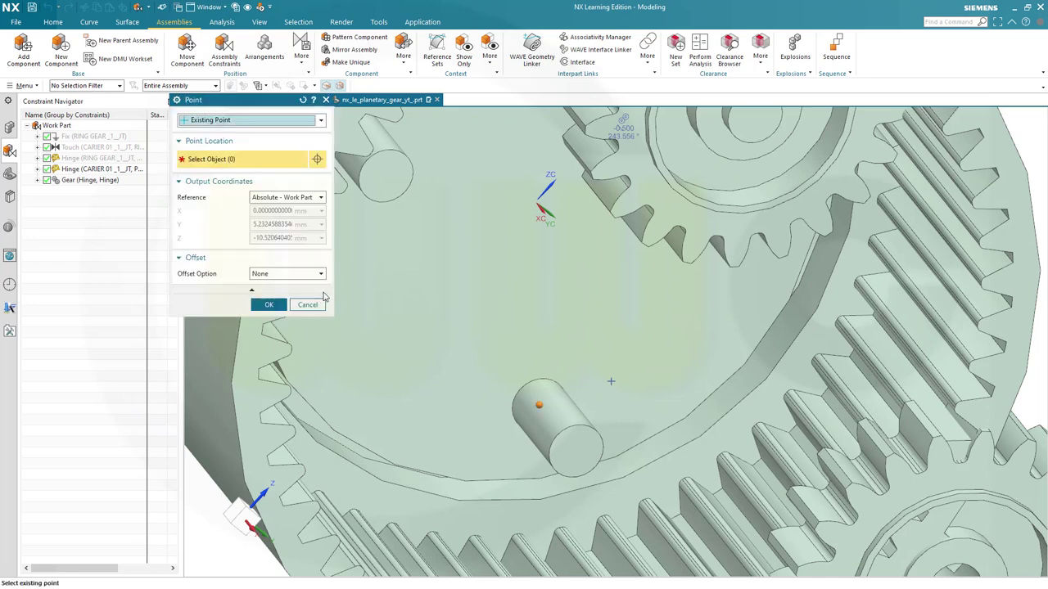
{"action": "left_click", "coordinate": [322, 121]}
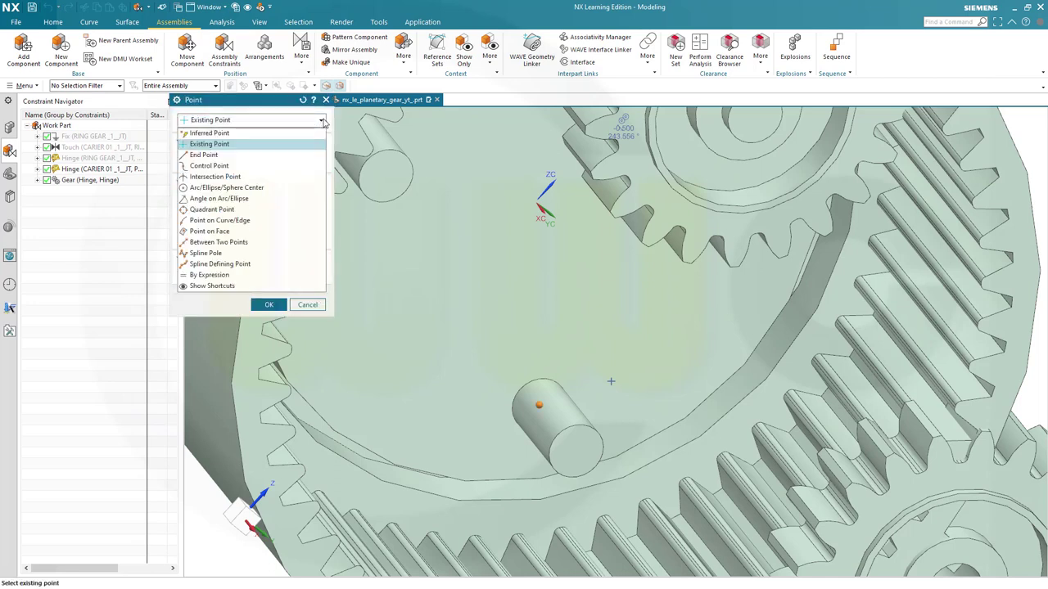
{"action": "left_click", "coordinate": [237, 188]}
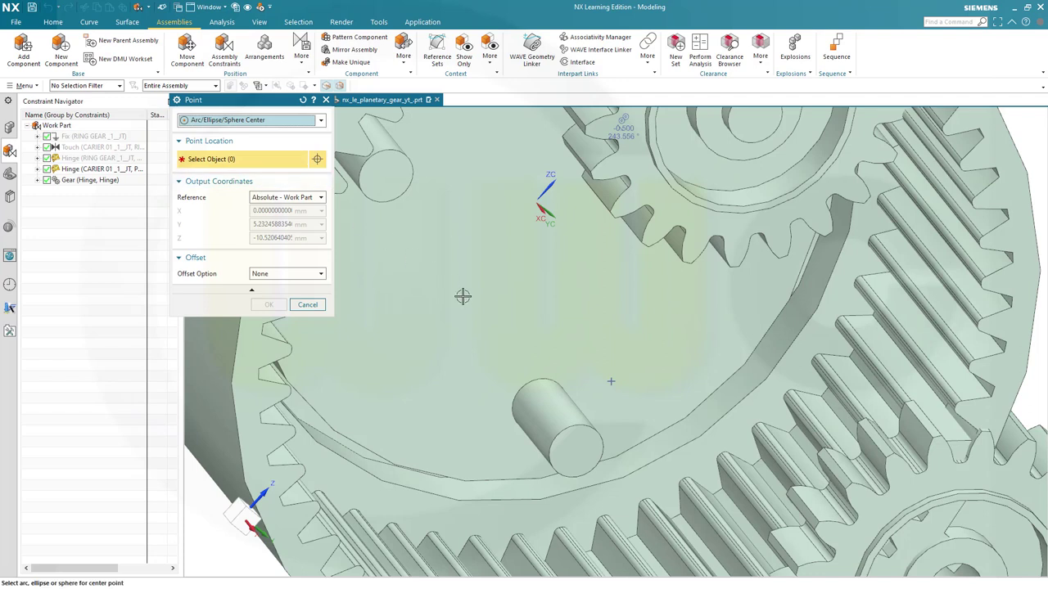
{"action": "left_click", "coordinate": [537, 377]}
{"action": "left_click", "coordinate": [270, 304]}
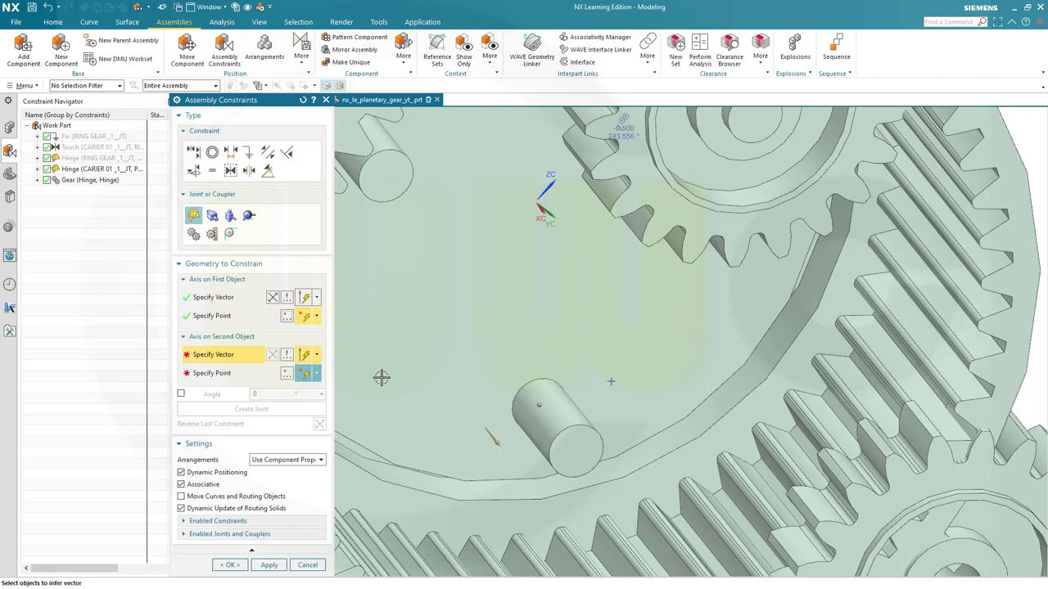
Define the second hinge axis from the bore of the planet gear standing clear of the ring gear and the bore's carrier-side circular edge
{"action": "scroll", "coordinate": [426, 366], "scroll_direction": "down", "scroll_amount": 4}
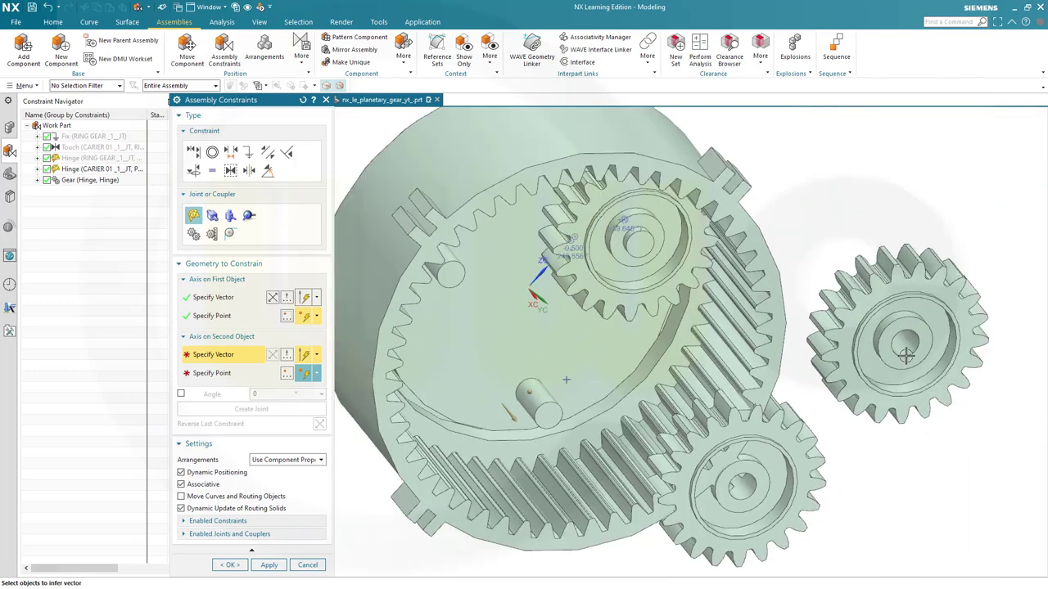
{"action": "left_click", "coordinate": [901, 337]}
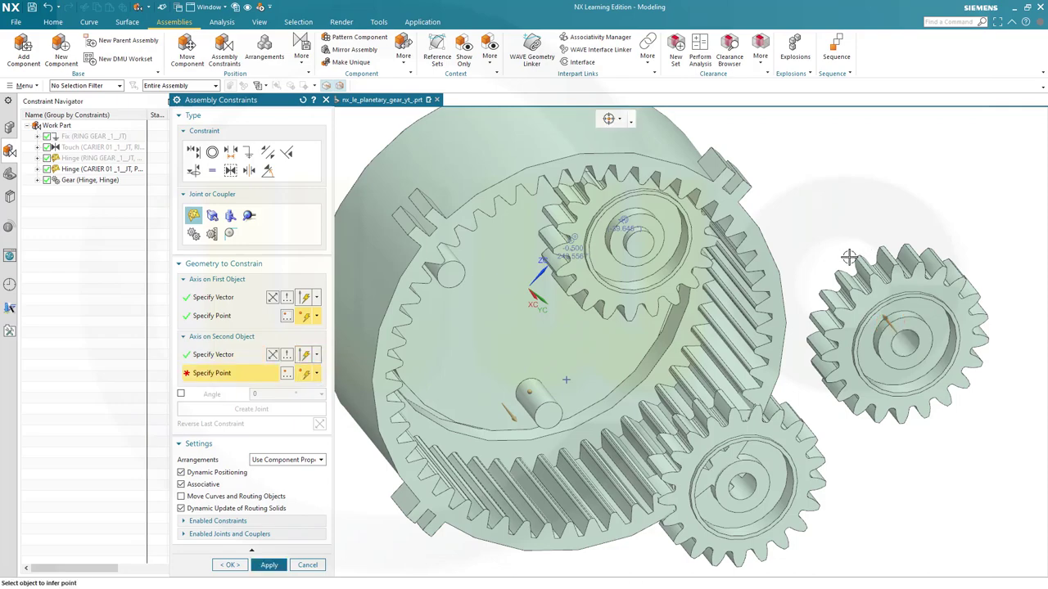
{"action": "middle_click_drag", "start_coordinate": [848, 257], "coordinate": [894, 360]}
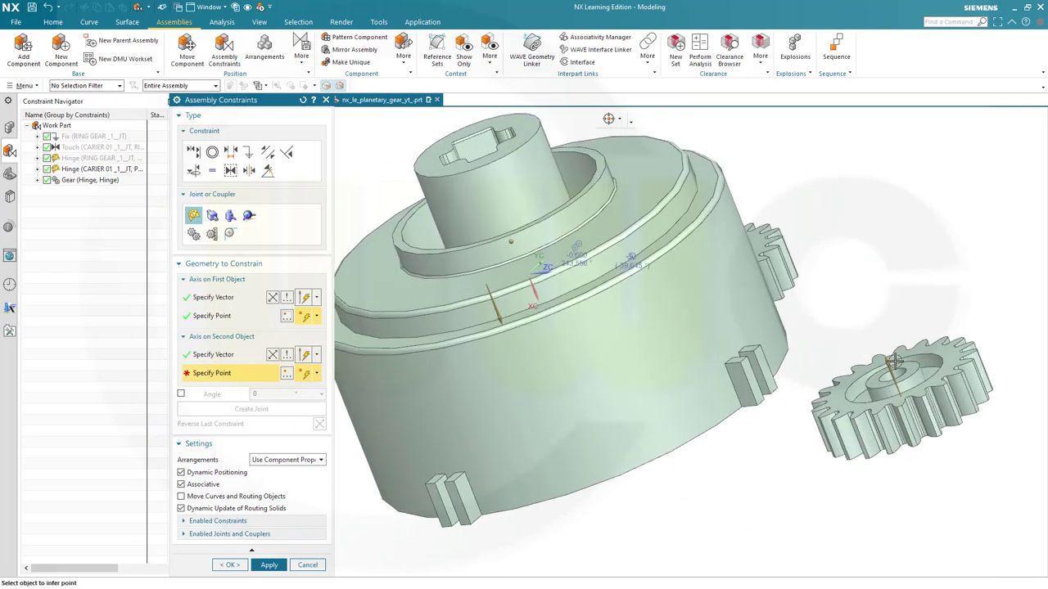
{"action": "left_click", "coordinate": [903, 373]}
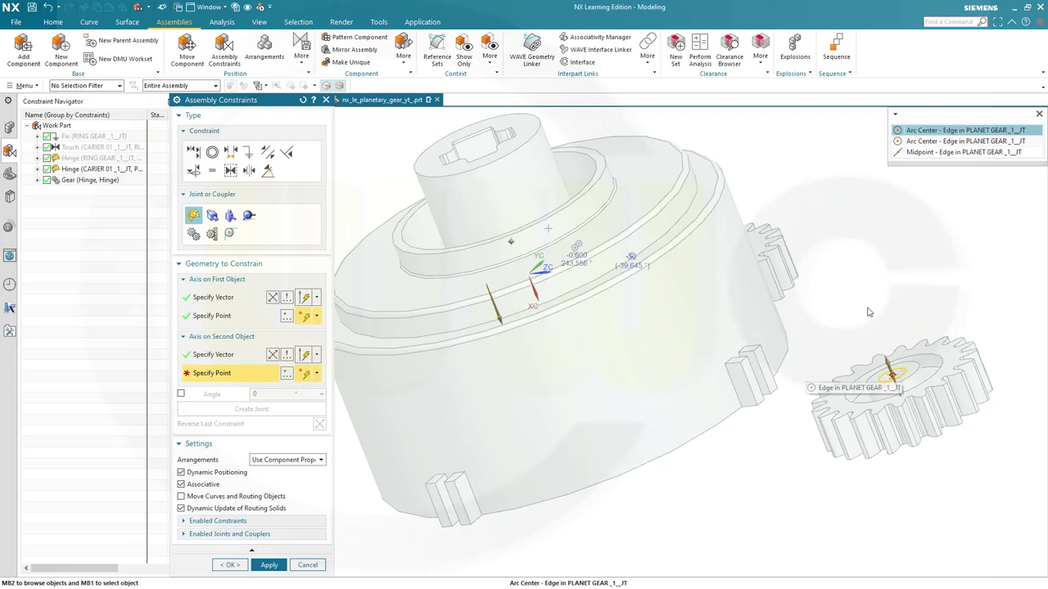
{"action": "left_click", "coordinate": [905, 130]}
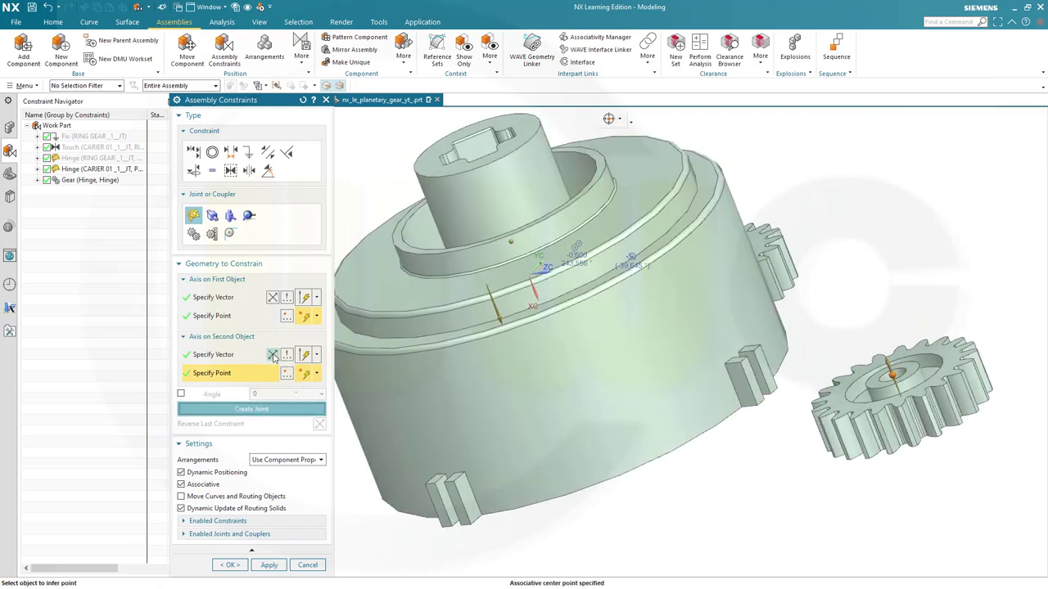
Reverse the second axis vector and create the hinge joint that seats the planet gear on the lower carrier pin
{"action": "left_click", "coordinate": [245, 354]}
{"action": "middle_click_drag", "start_coordinate": [905, 290], "coordinate": [575, 291]}
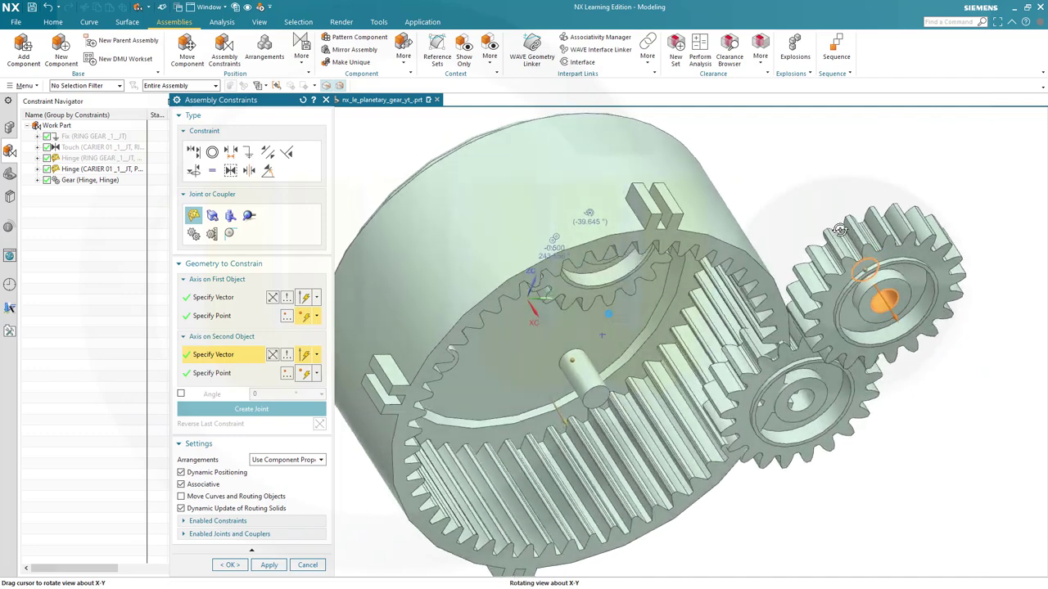
{"action": "left_click", "coordinate": [262, 409]}
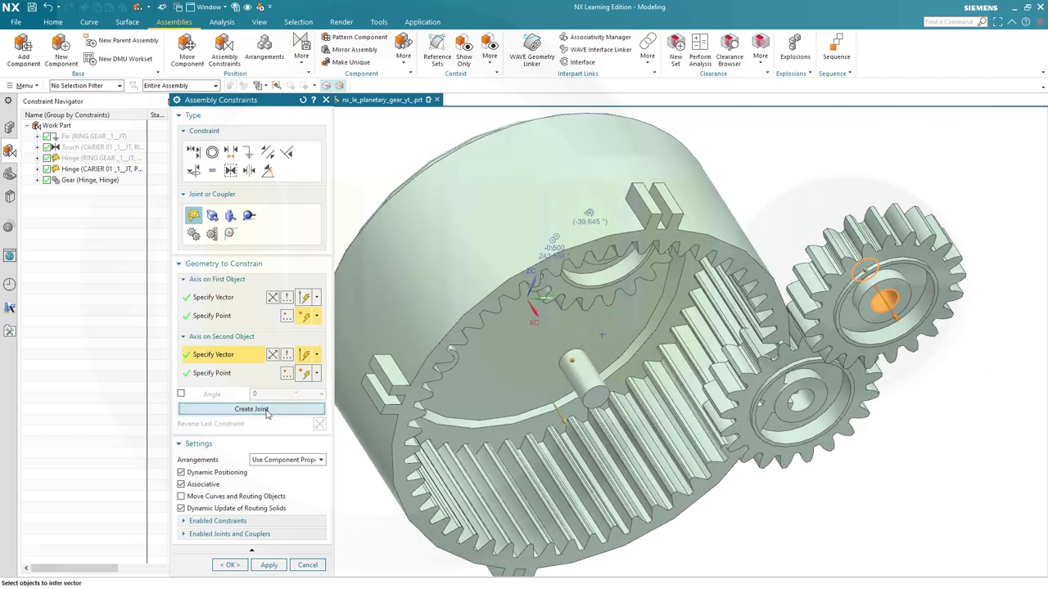
{"action": "left_click", "coordinate": [269, 564]}
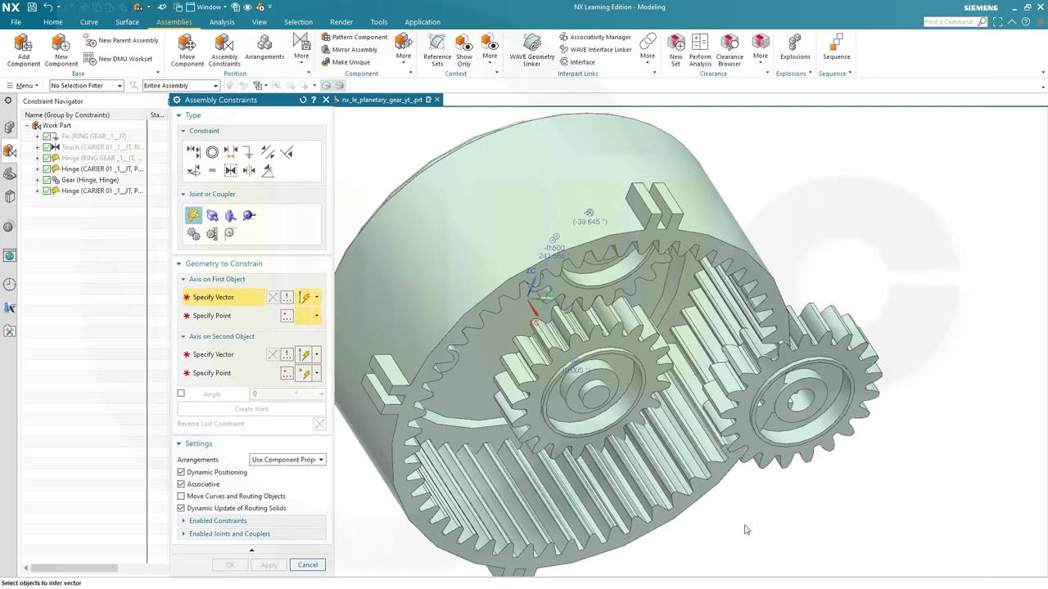
Create a Gear coupler between the ring gear–carrier hinge and the new carrier–planet gear hinge with a ratio of -0.5
{"action": "mouse_move", "coordinate": [745, 491]}
{"action": "middle_mouse_down"}
{"action": "mouse_move", "coordinate": [741, 513]}
{"action": "mouse_move", "coordinate": [741, 496]}
{"action": "middle_mouse_up"}
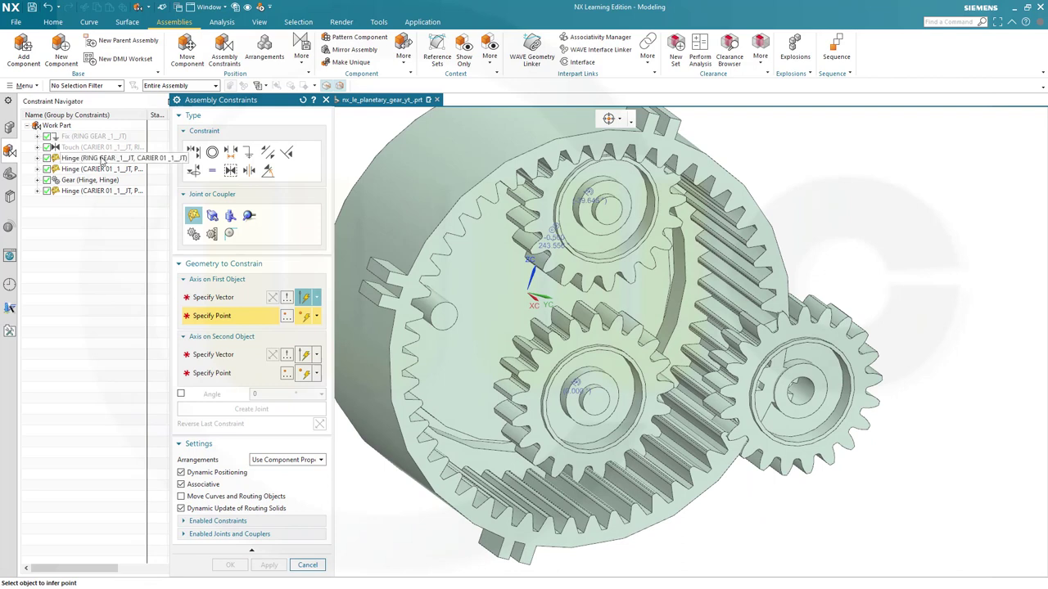
{"action": "left_click", "coordinate": [193, 233]}
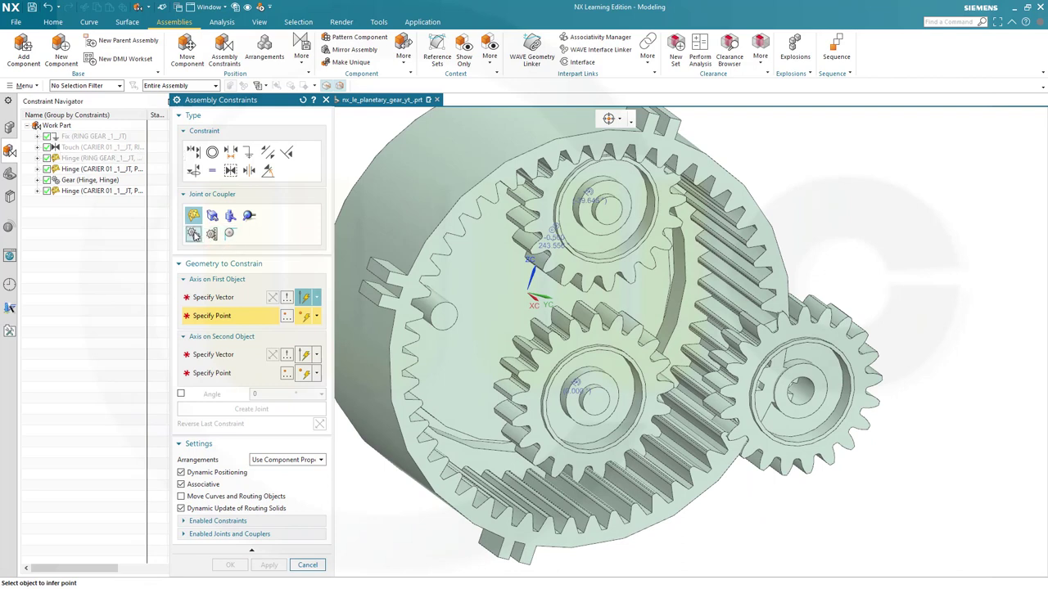
{"action": "left_click", "coordinate": [86, 191]}
{"action": "left_click", "coordinate": [291, 317]}
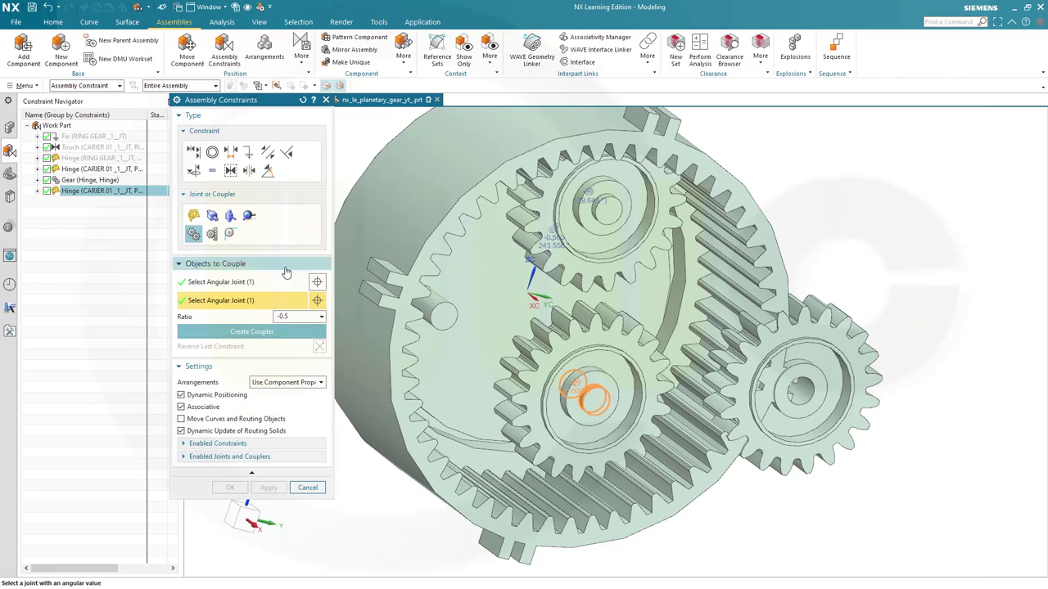
{"action": "left_click", "coordinate": [252, 332]}
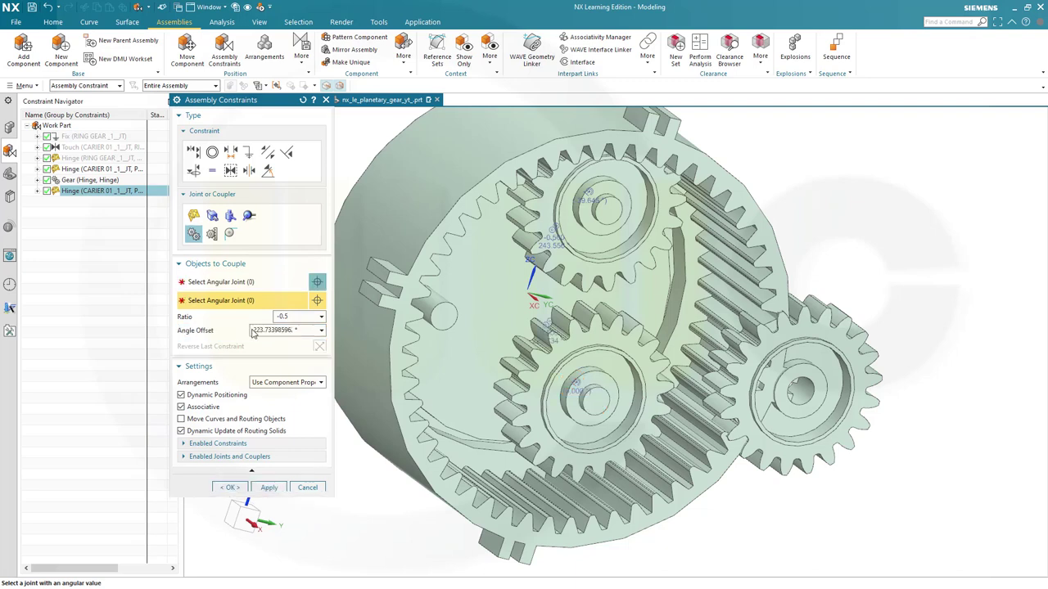
{"action": "left_click", "coordinate": [270, 485]}
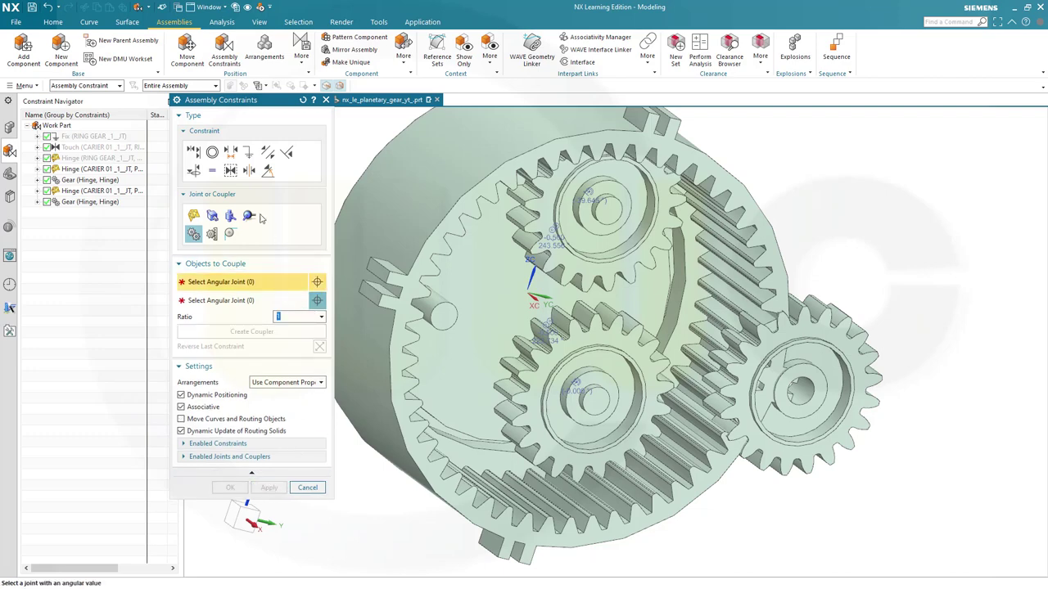
Switch to the Touch Align constraint and rotate the carrier with both planet gears to bring the empty pin to the lower side
{"action": "left_click", "coordinate": [193, 152]}
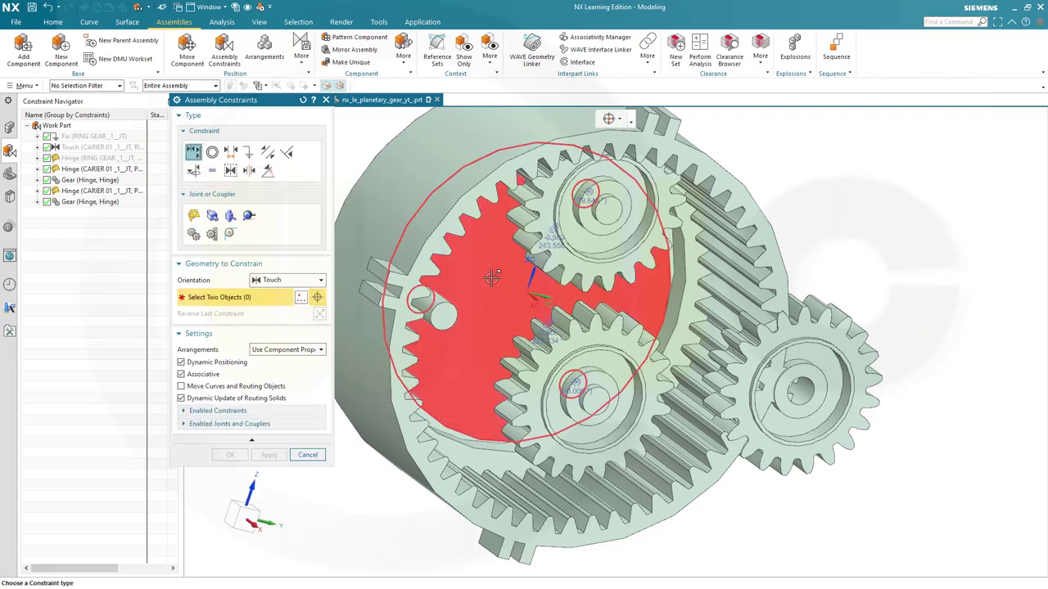
{"action": "left_click_drag", "start_coordinate": [479, 320], "coordinate": [506, 325]}
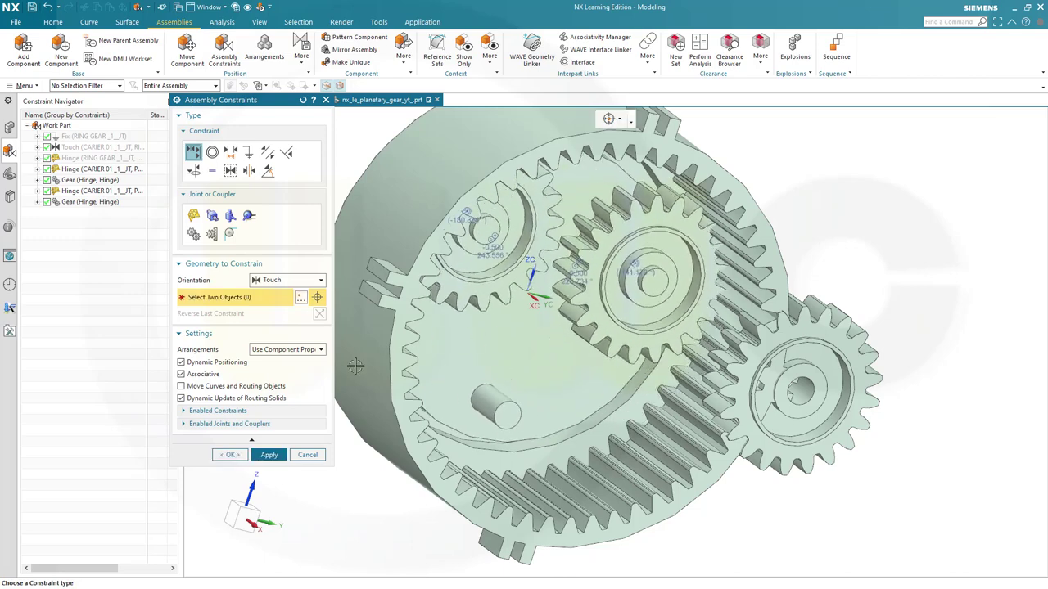
Start a Hinge joint and take the first axis vector and point from the carrier's empty lower pin
{"action": "left_click", "coordinate": [193, 216]}
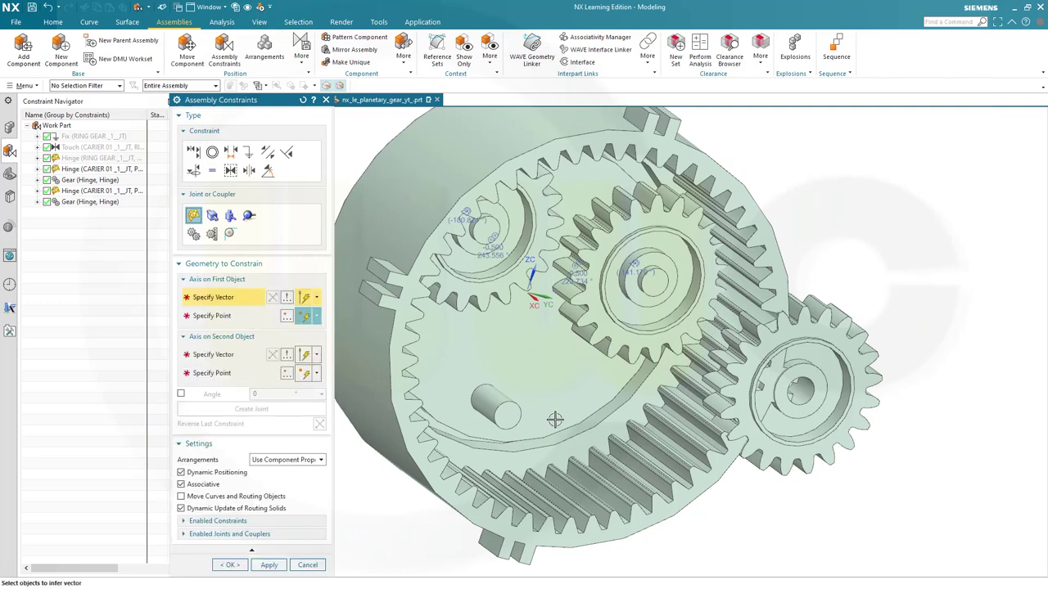
{"action": "middle_click_drag", "start_coordinate": [555, 419], "coordinate": [559, 421]}
{"action": "left_click", "coordinate": [503, 399]}
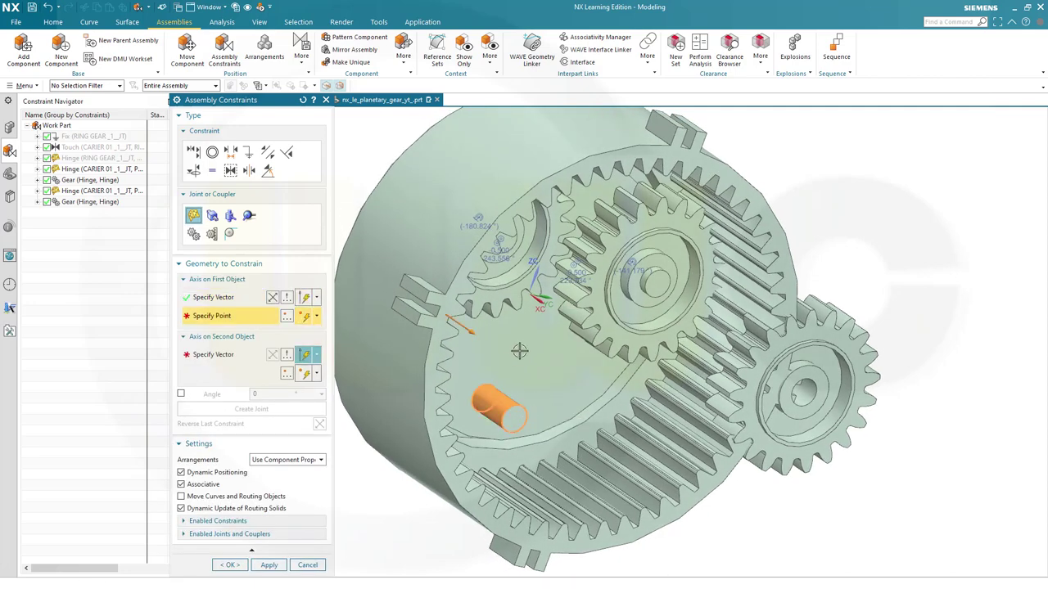
{"action": "left_click", "coordinate": [485, 385]}
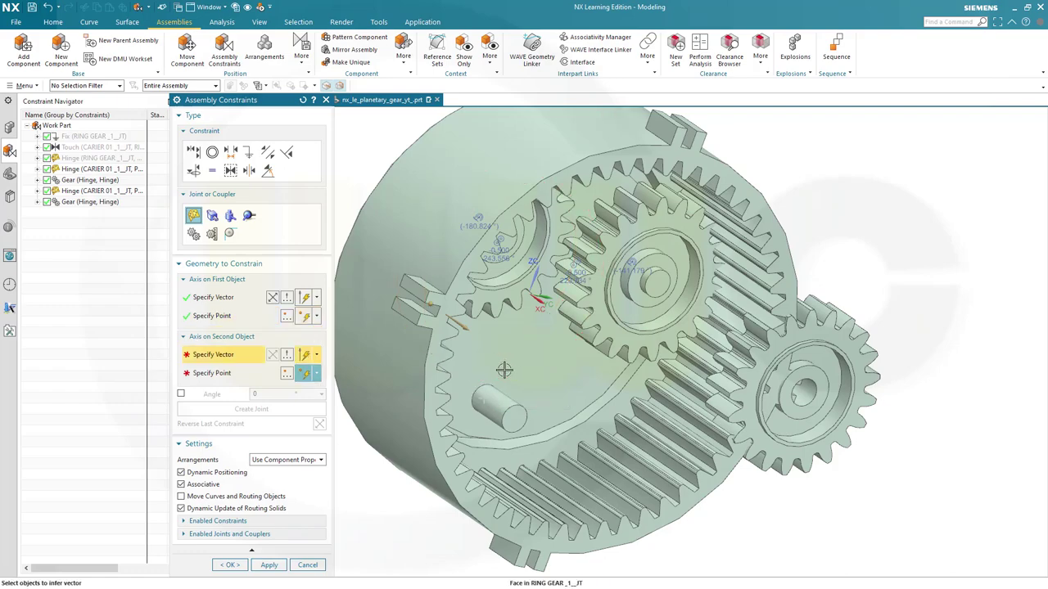
{"action": "middle_click_drag", "start_coordinate": [503, 367], "coordinate": [474, 344]}
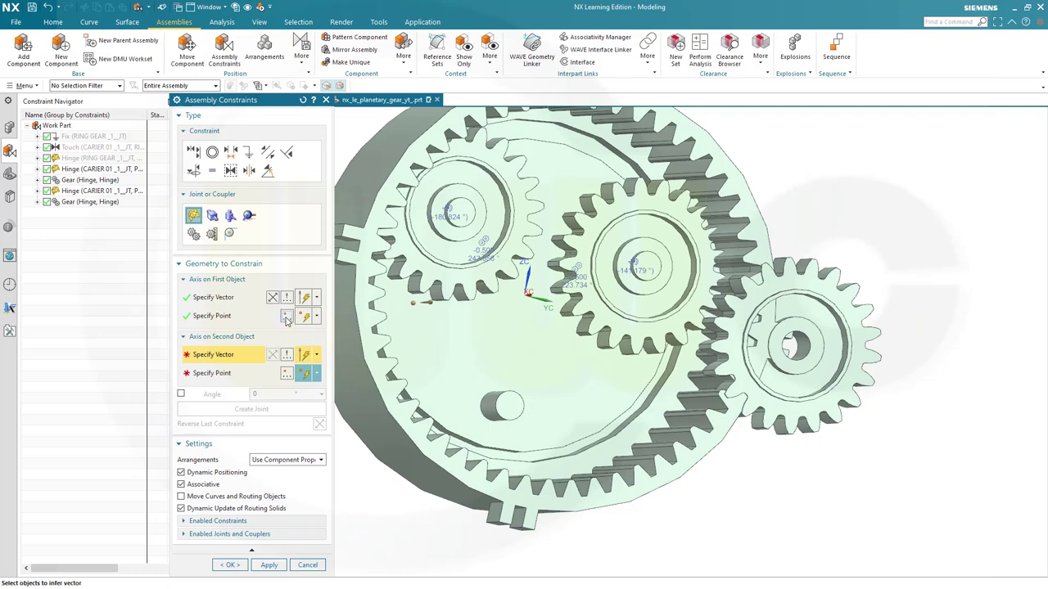
Redefine the first axis point as the Arc/Ellipse/Sphere Center of the circular edge at the pin's base
{"action": "key", "text": "Escape"}
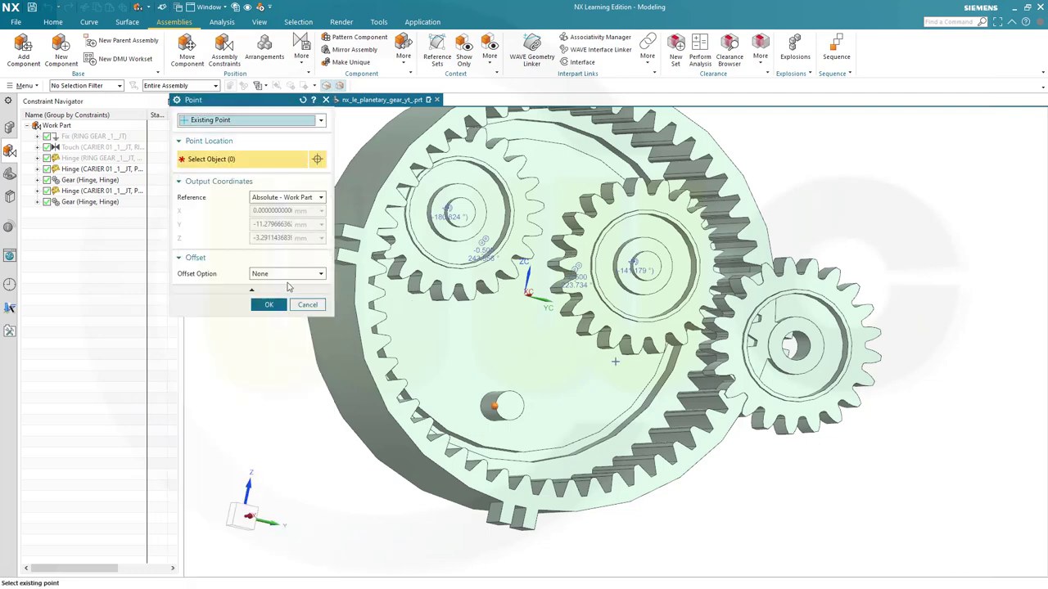
{"action": "left_click", "coordinate": [320, 123]}
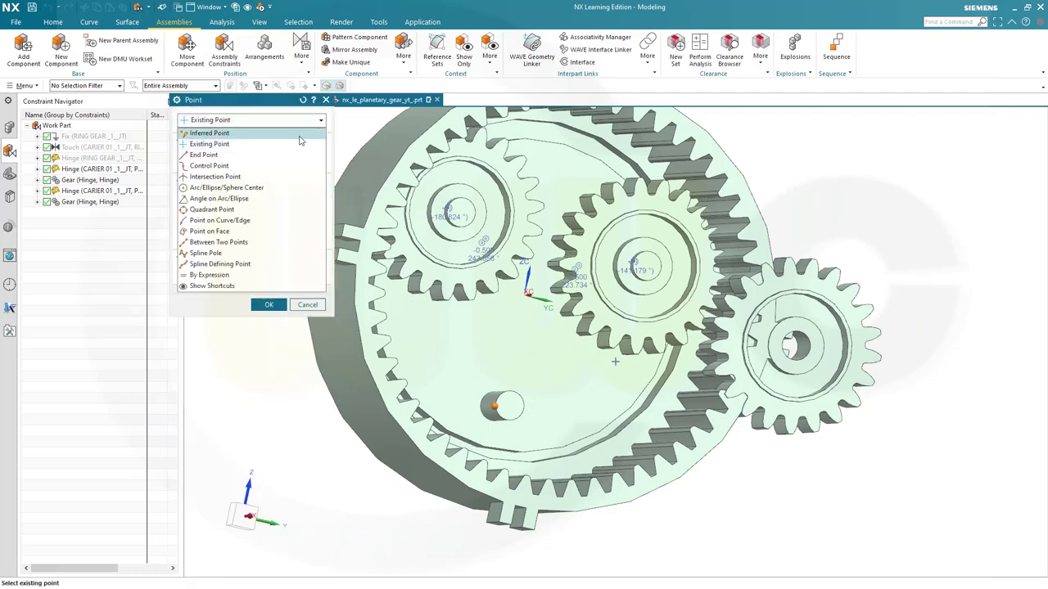
{"action": "left_click", "coordinate": [254, 189]}
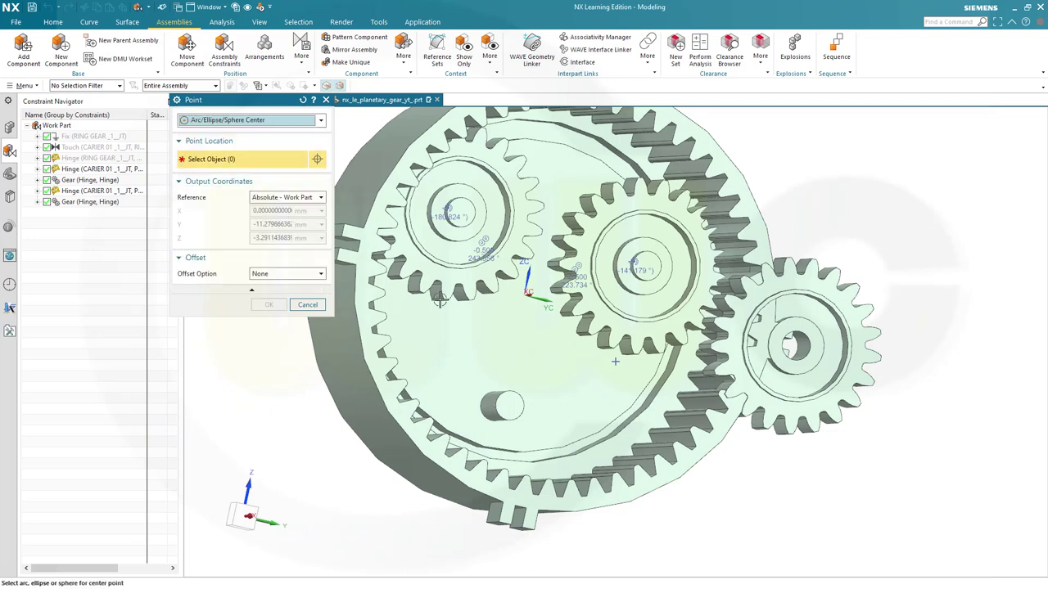
{"action": "left_click", "coordinate": [482, 395]}
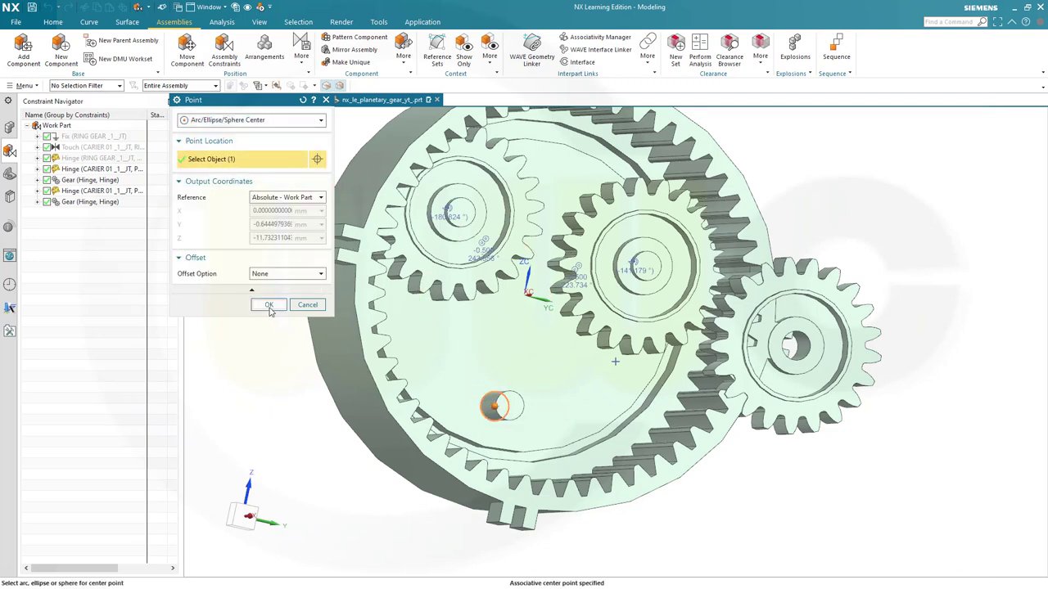
{"action": "left_click", "coordinate": [270, 304]}
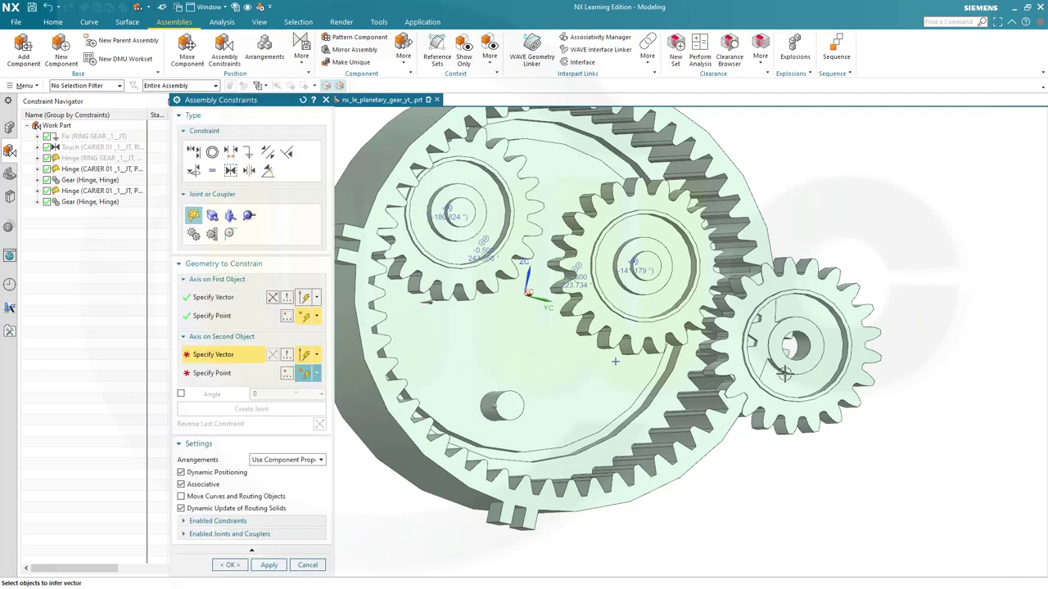
Define the second hinge axis from the bore of the loose planet gear and the center of the bore's carrier-side circular edge
{"action": "scroll", "coordinate": [801, 351], "scroll_direction": "up", "scroll_amount": 4}
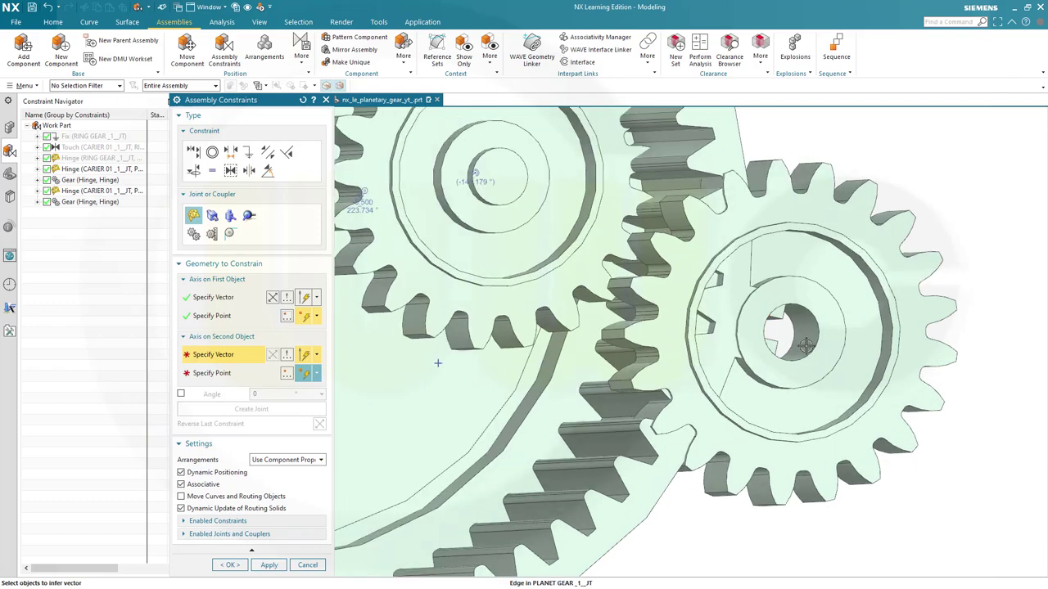
{"action": "left_click", "coordinate": [804, 335]}
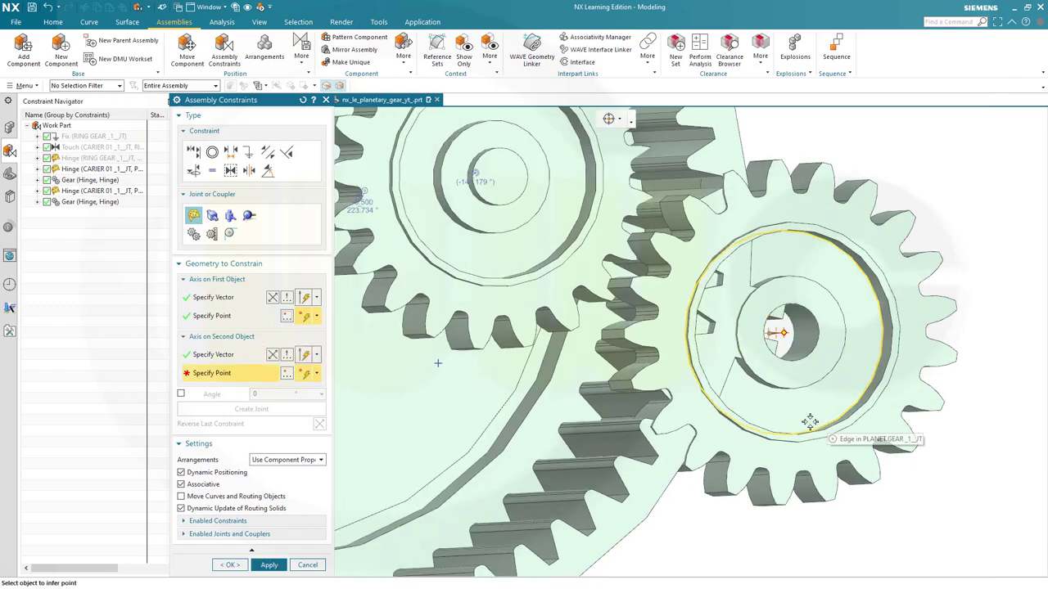
{"action": "middle_click_drag", "start_coordinate": [807, 424], "coordinate": [688, 427]}
{"action": "middle_click_drag", "start_coordinate": [618, 430], "coordinate": [768, 418]}
{"action": "scroll", "coordinate": [430, 366], "scroll_direction": "down", "scroll_amount": 3}
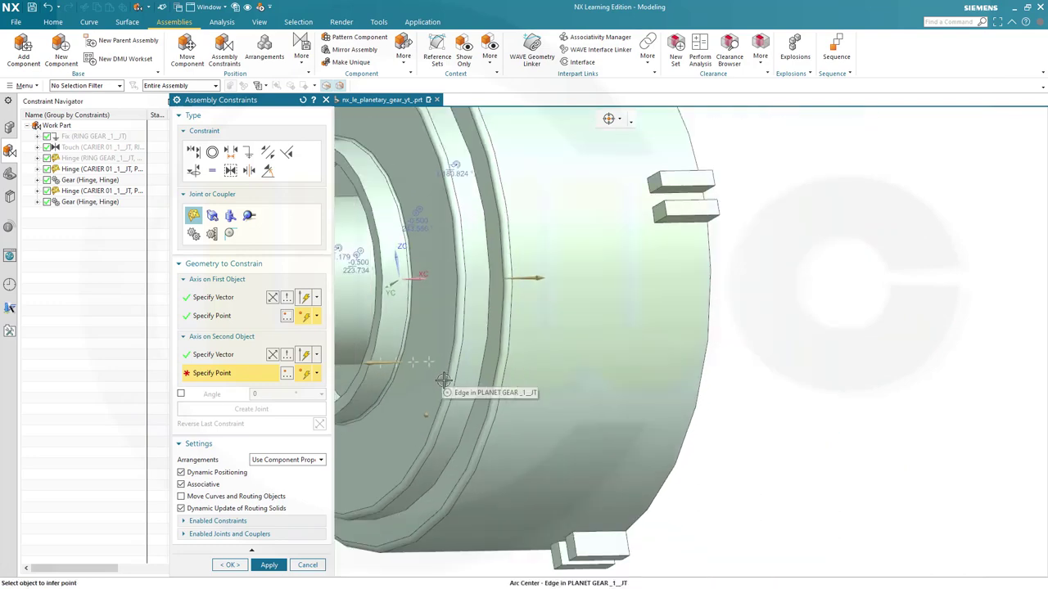
{"action": "middle_click_drag", "start_coordinate": [626, 437], "coordinate": [643, 434]}
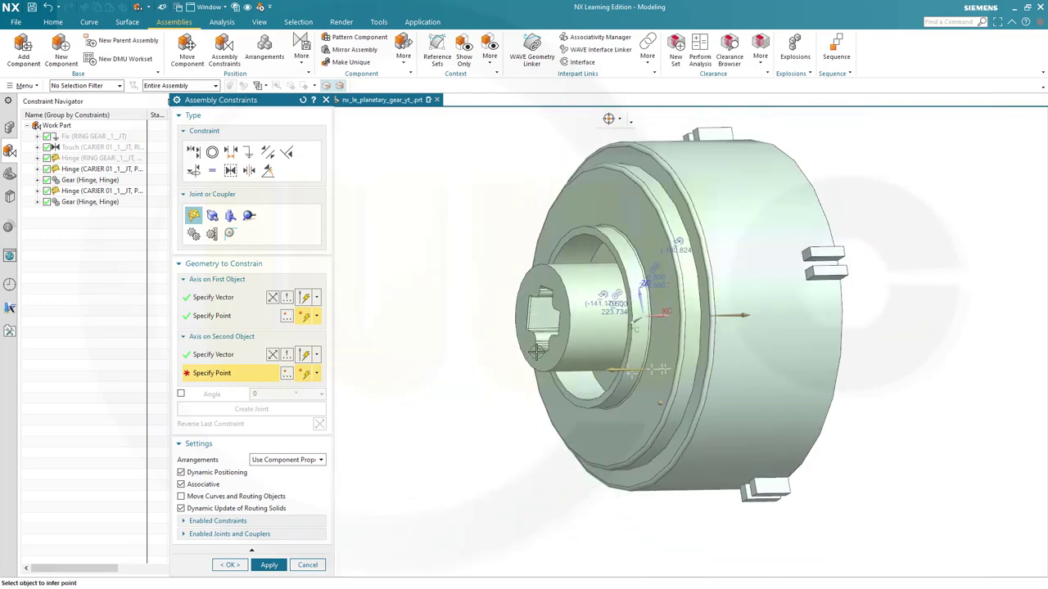
{"action": "middle_click_drag", "start_coordinate": [537, 351], "coordinate": [487, 393]}
{"action": "scroll", "coordinate": [490, 395], "scroll_direction": "up", "scroll_amount": 3}
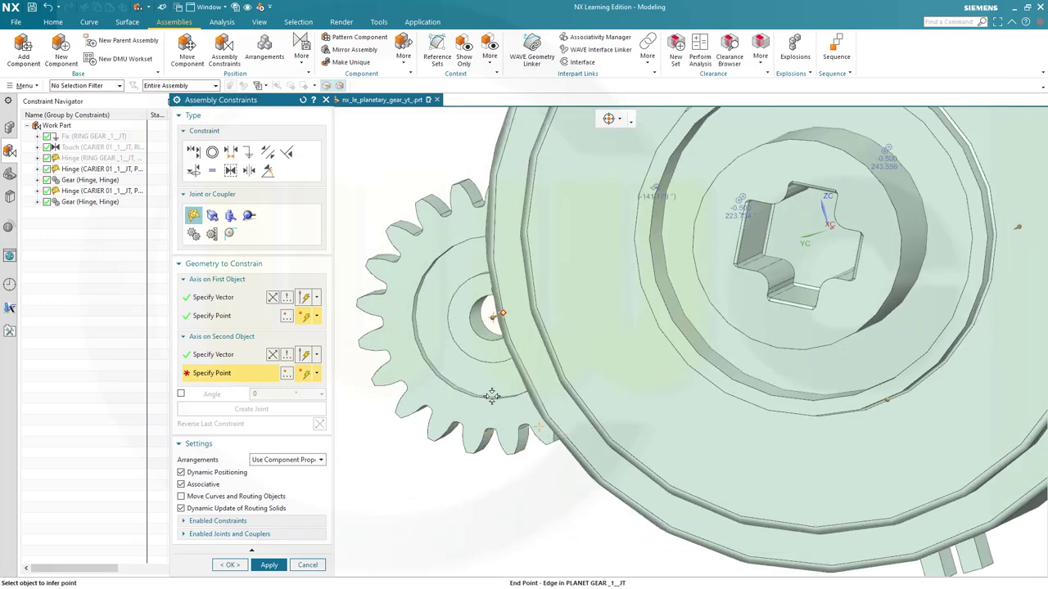
{"action": "left_click", "coordinate": [482, 333]}
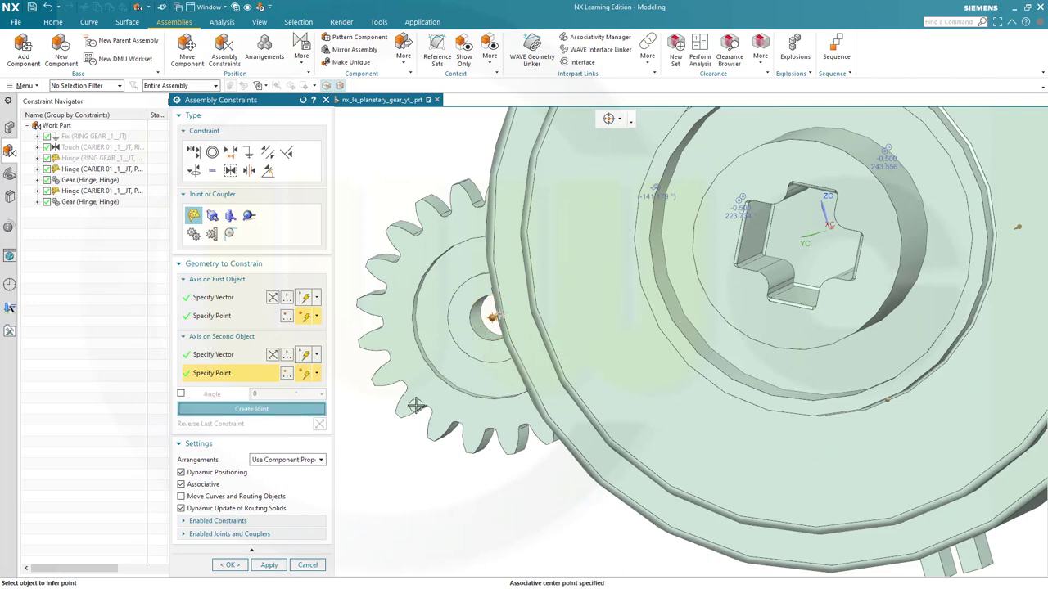
Reverse the second axis vector, then create and apply the hinge joint seating the third planet gear on the empty carrier pin
{"action": "middle_click_drag", "start_coordinate": [411, 432], "coordinate": [397, 443]}
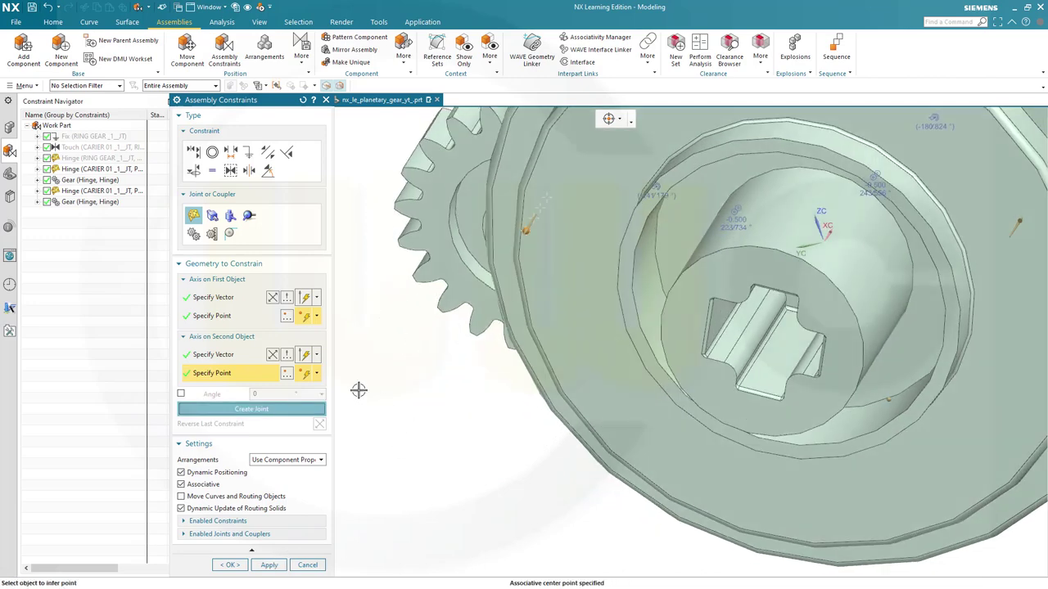
{"action": "left_click", "coordinate": [274, 353]}
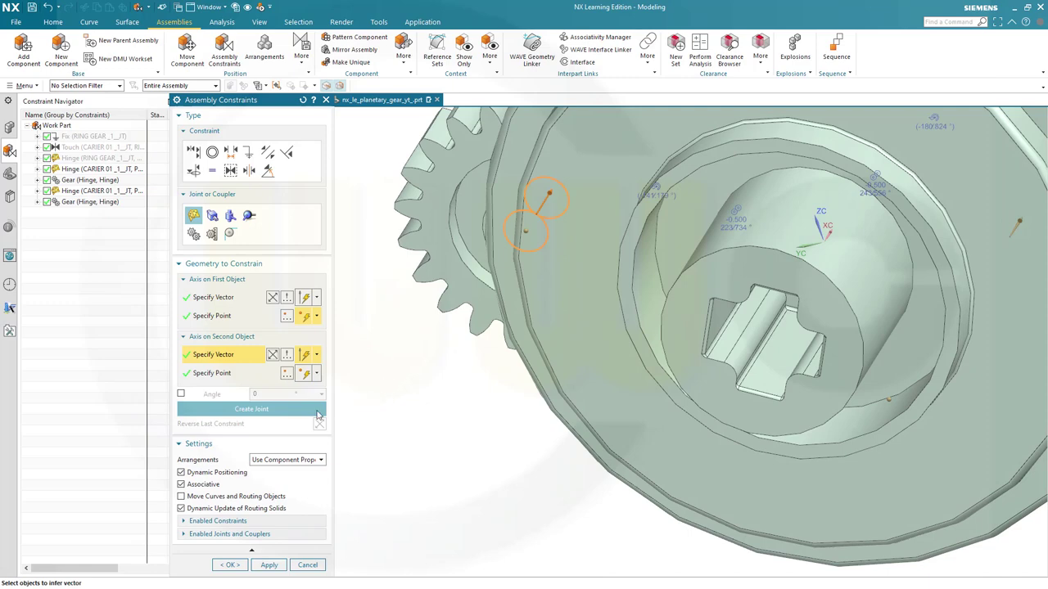
{"action": "left_click", "coordinate": [318, 414]}
{"action": "middle_click_drag", "start_coordinate": [454, 364], "coordinate": [365, 411]}
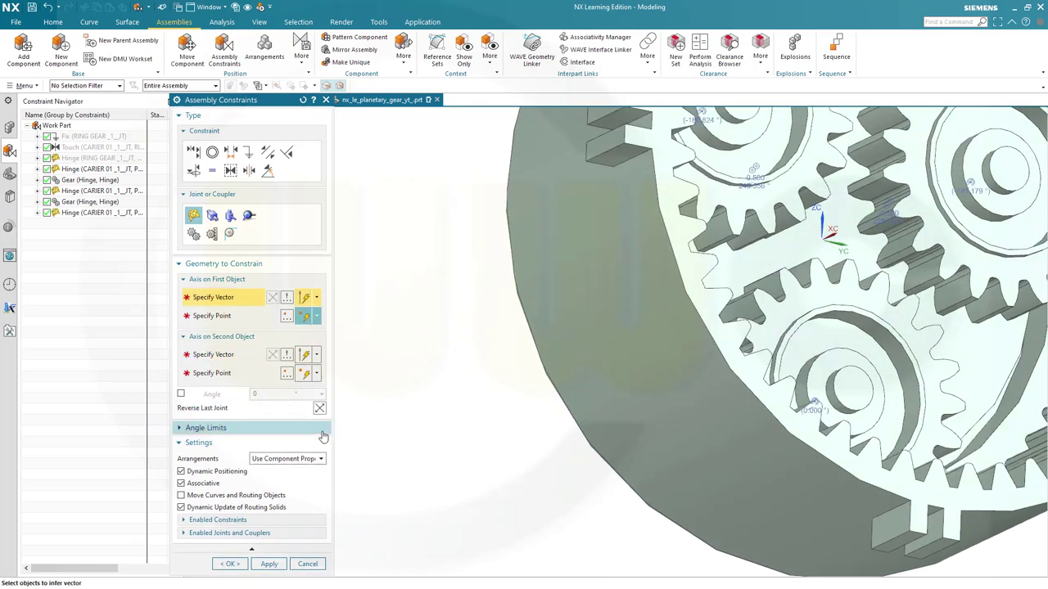
{"action": "left_click", "coordinate": [269, 564]}
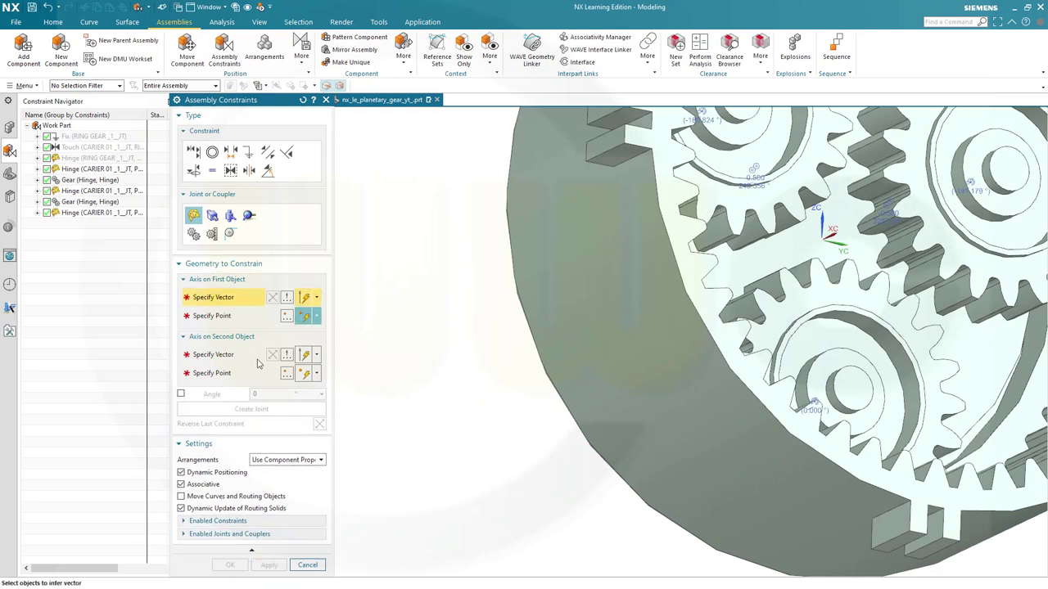
Create a Gear coupler between the ring gear–carrier hinge and the newest carrier–planet gear hinge with a ratio of -0.5
{"action": "left_click", "coordinate": [192, 235]}
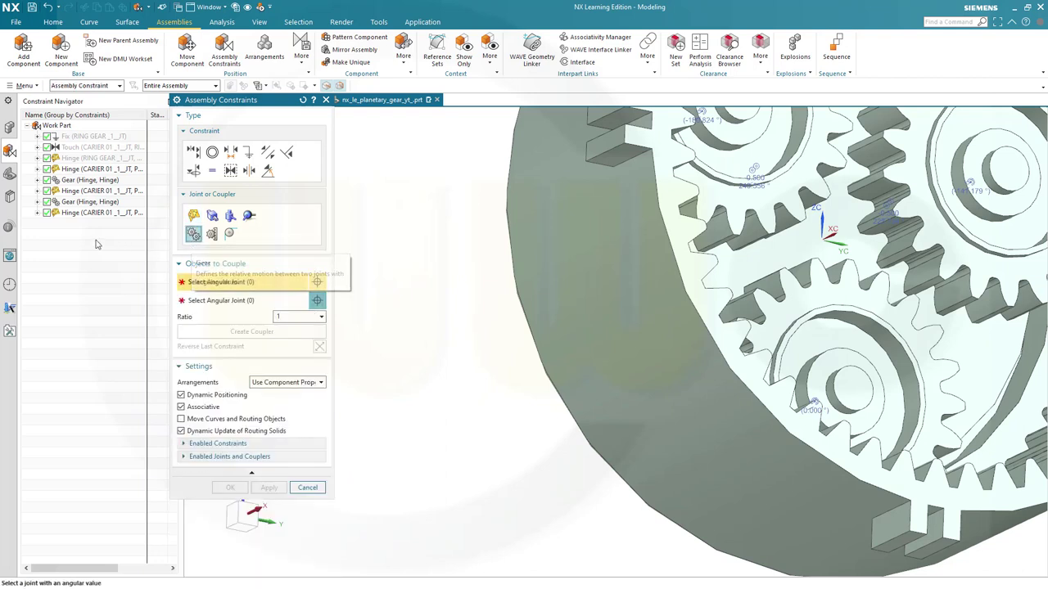
{"action": "left_click", "coordinate": [72, 158]}
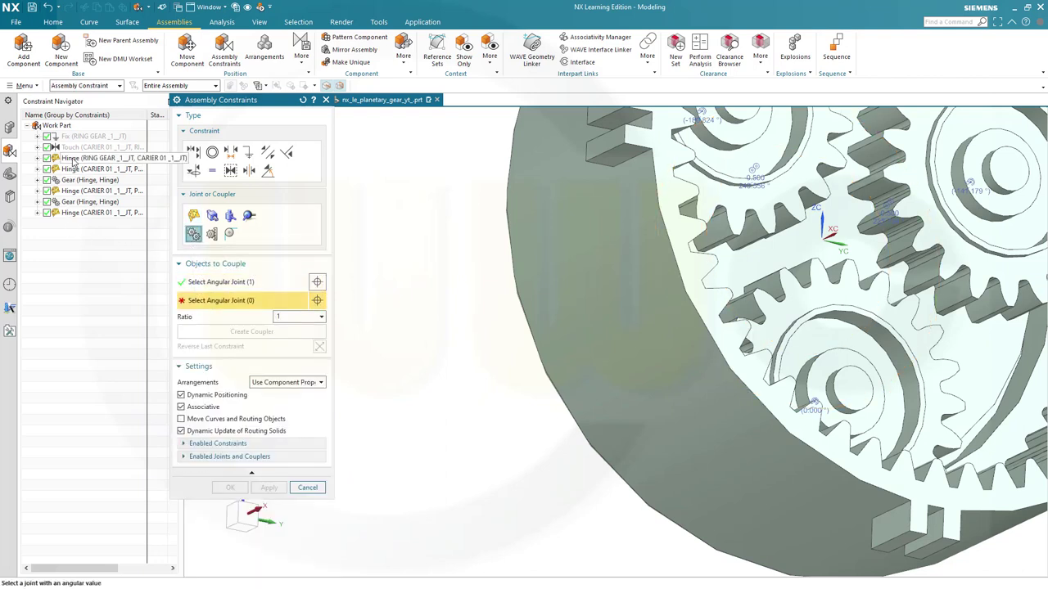
{"action": "left_click", "coordinate": [74, 215]}
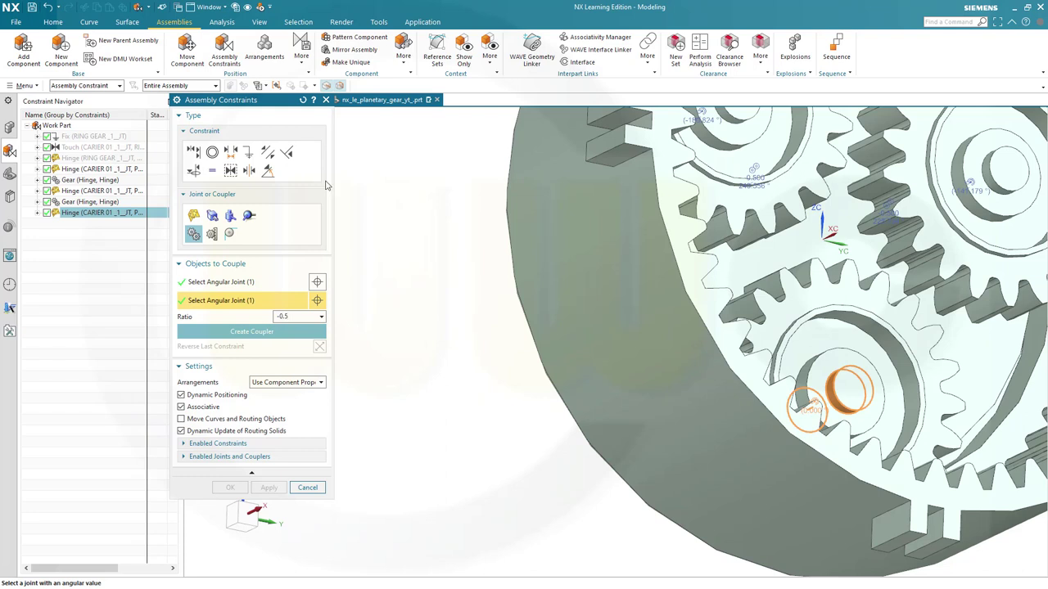
{"action": "left_click", "coordinate": [271, 332]}
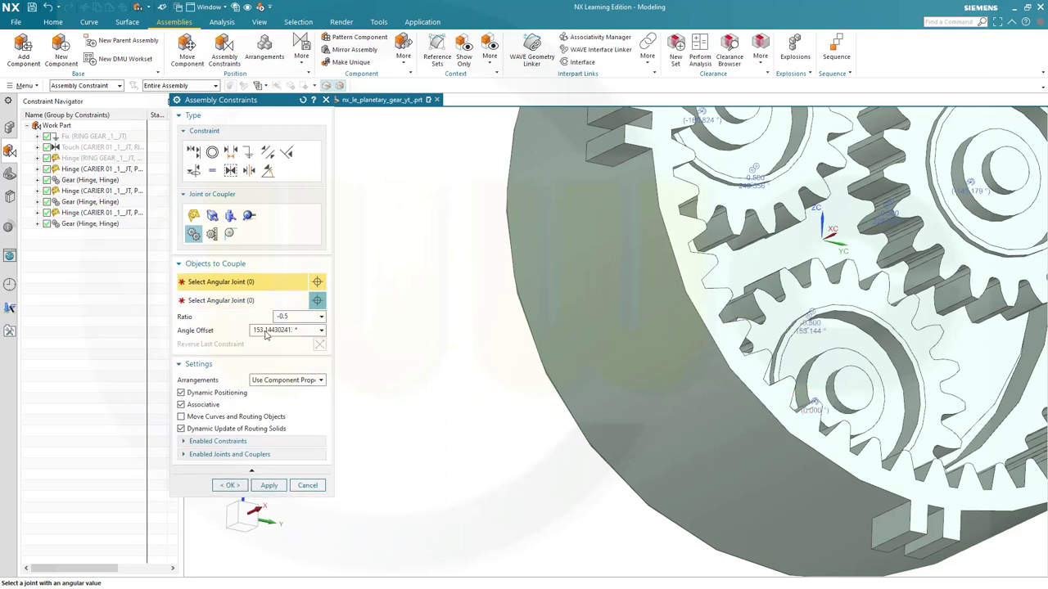
{"action": "left_click", "coordinate": [268, 485]}
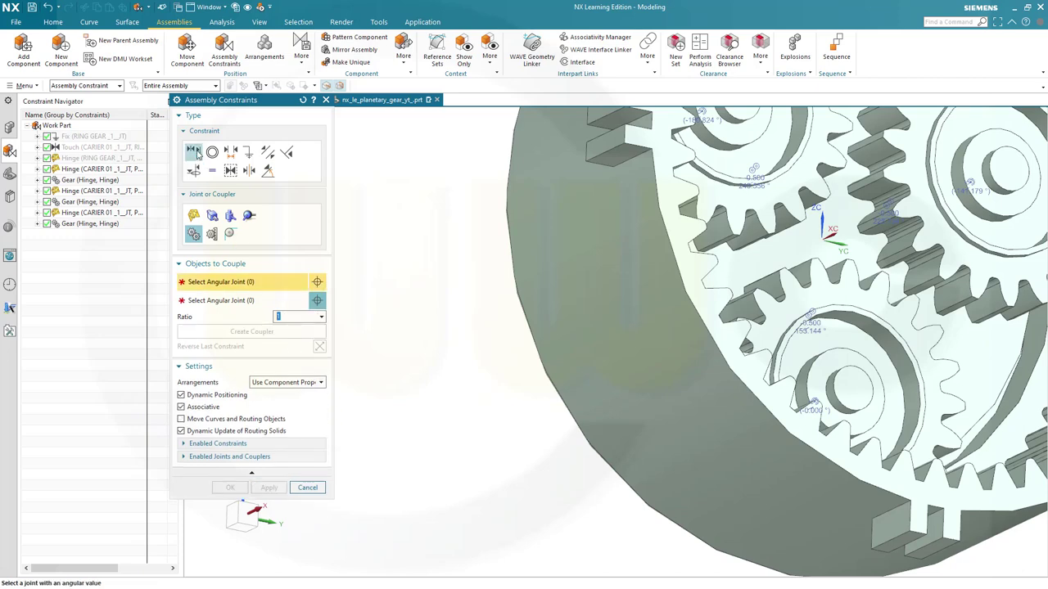
Switch to the Touch Align constraint, rotate the carrier with all three planet gears to test the motion, and finish constraining
{"action": "left_click", "coordinate": [197, 152]}
{"action": "scroll", "coordinate": [475, 332], "scroll_direction": "up", "scroll_amount": 4}
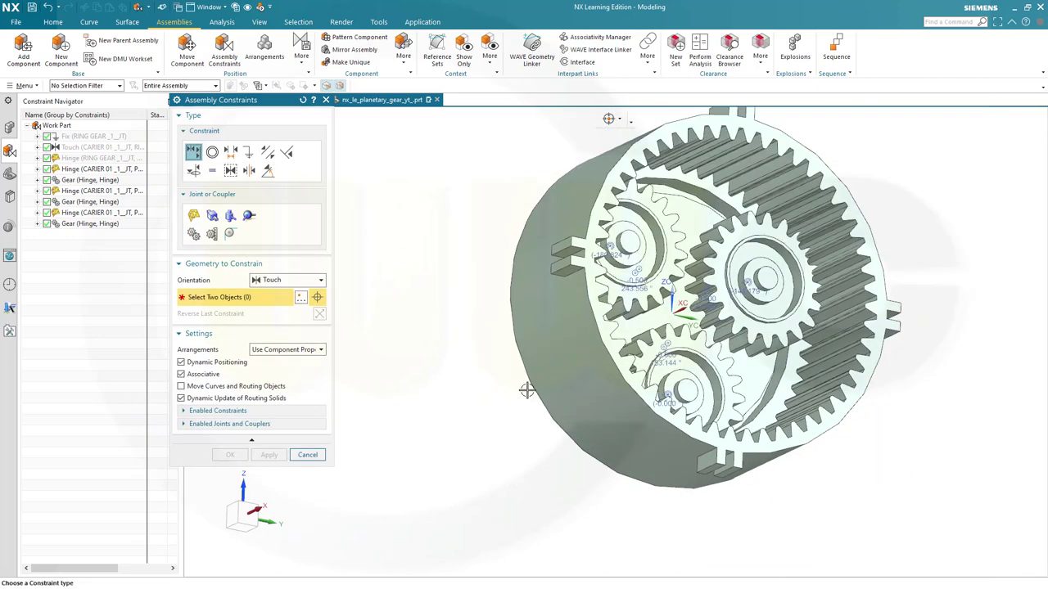
{"action": "key", "text": "ctrl+alt+r"}
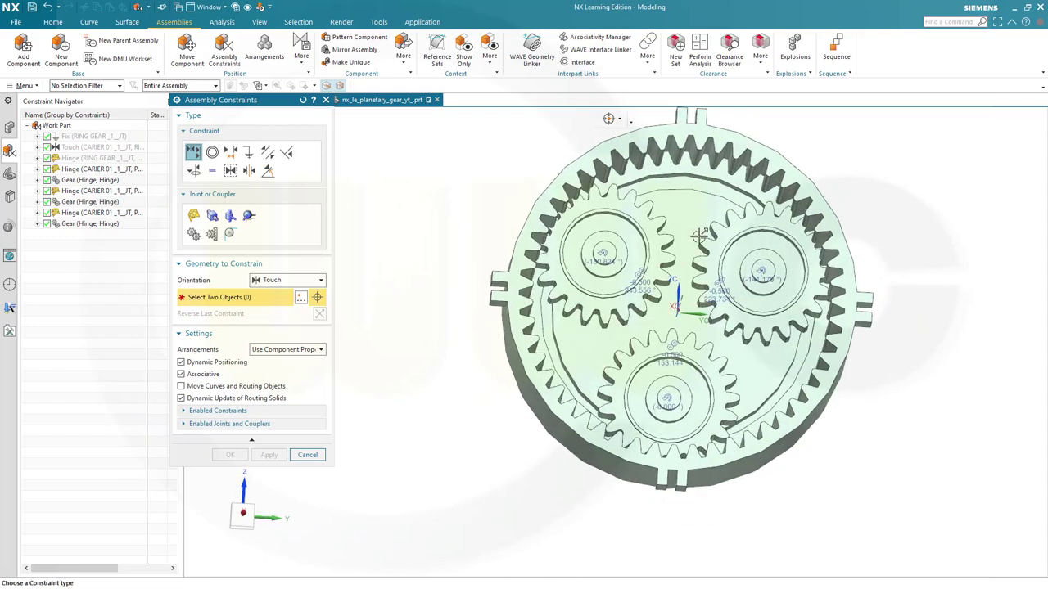
{"action": "left_click_drag", "start_coordinate": [690, 210], "coordinate": [705, 413]}
{"action": "left_click", "coordinate": [232, 455]}
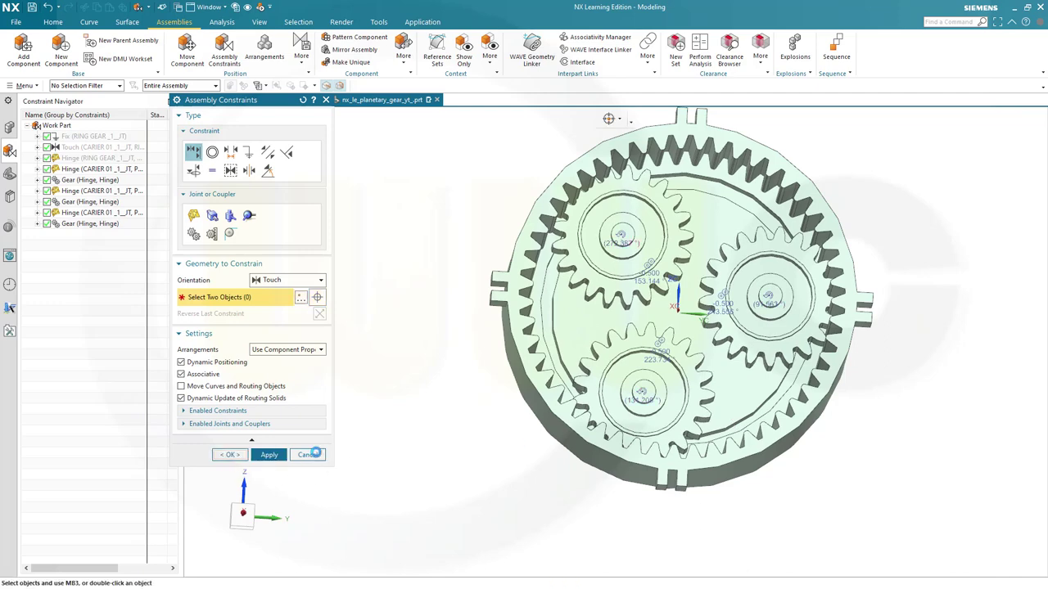
Hide all assembly constraints with Show and Hide
{"action": "middle_click_drag", "start_coordinate": [417, 419], "coordinate": [464, 399]}
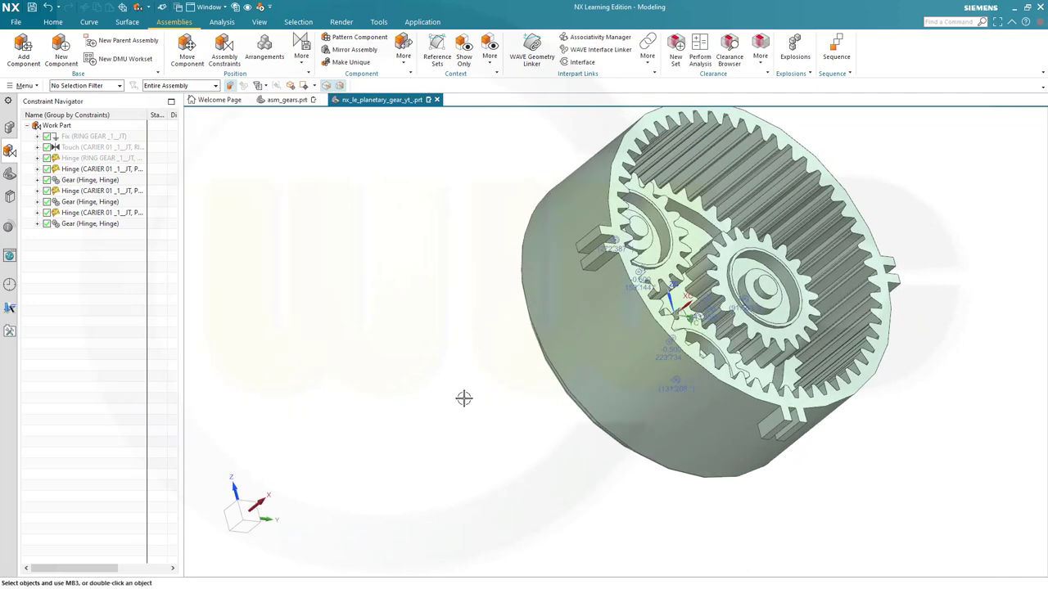
{"action": "left_click", "coordinate": [236, 10]}
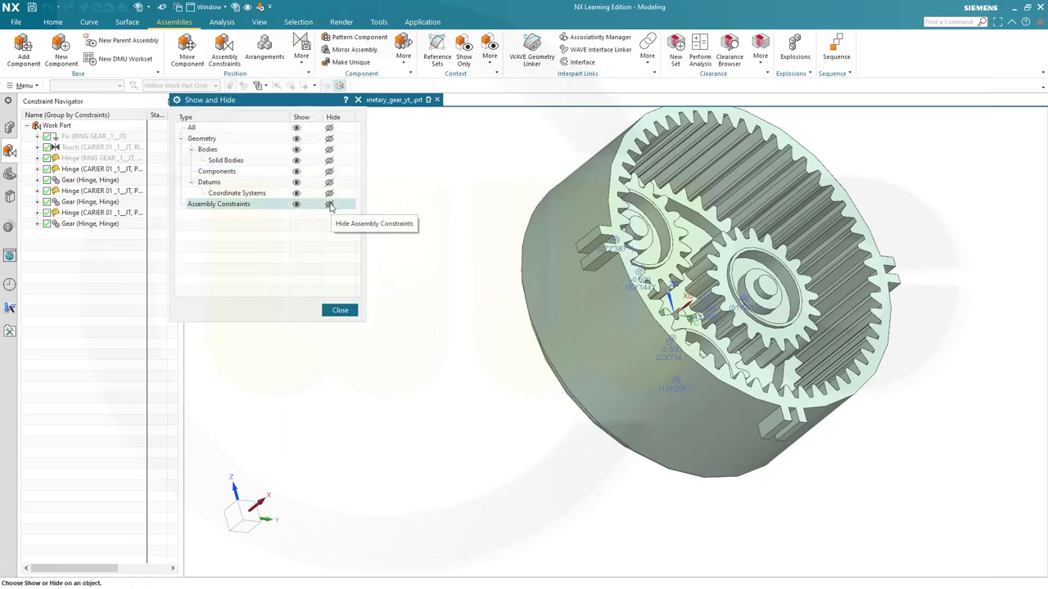
{"action": "left_click", "coordinate": [329, 206]}
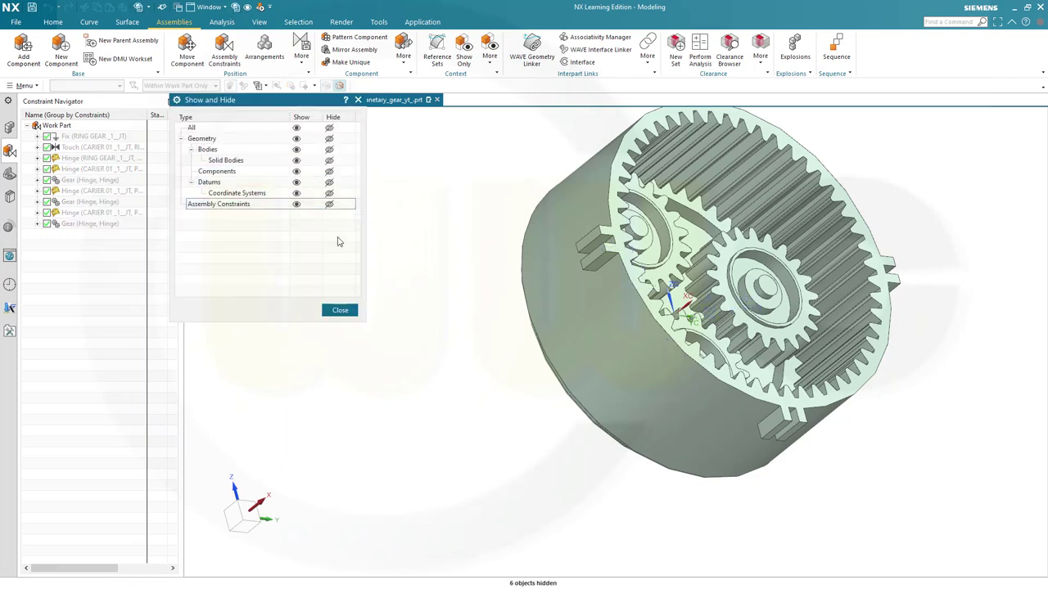
{"action": "left_click", "coordinate": [341, 310]}
Hide the Ring gear component to expose the carrier and the three planet gears
{"action": "middle_click_drag", "start_coordinate": [619, 221], "coordinate": [373, 212]}
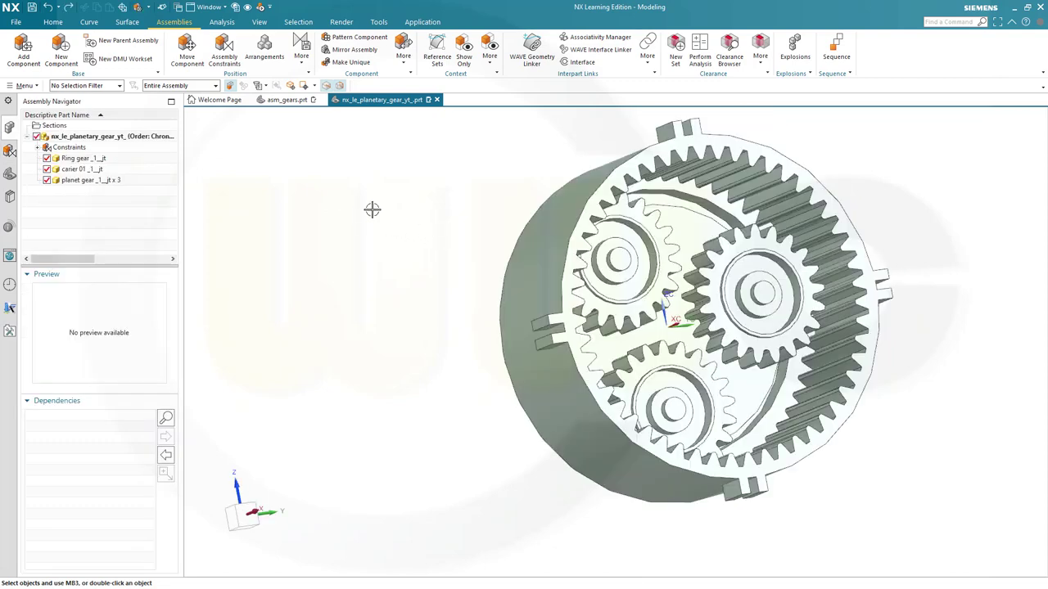
{"action": "right_click", "coordinate": [96, 159]}
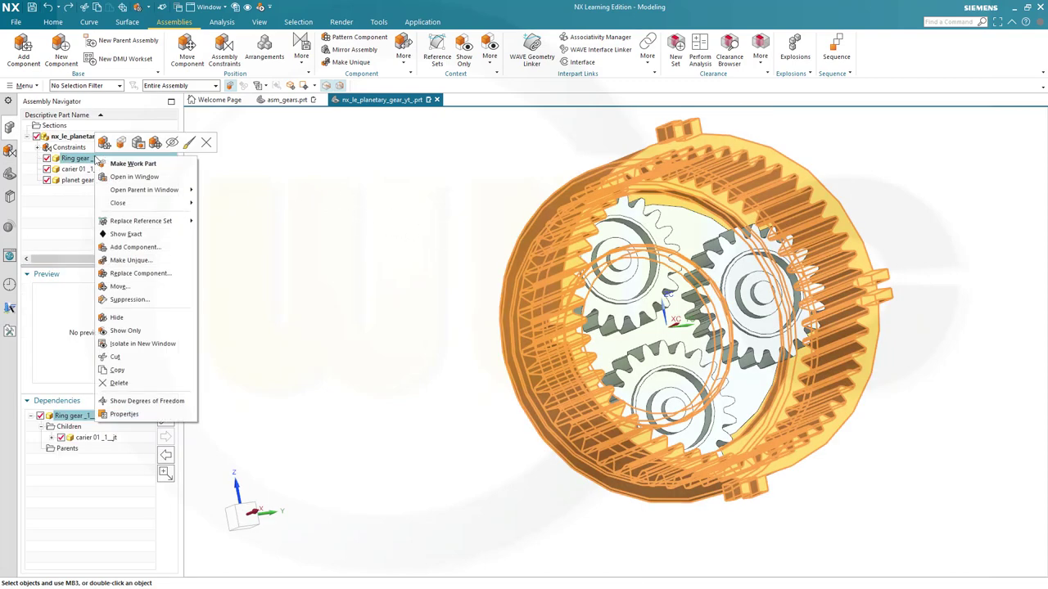
{"action": "left_click", "coordinate": [172, 143]}
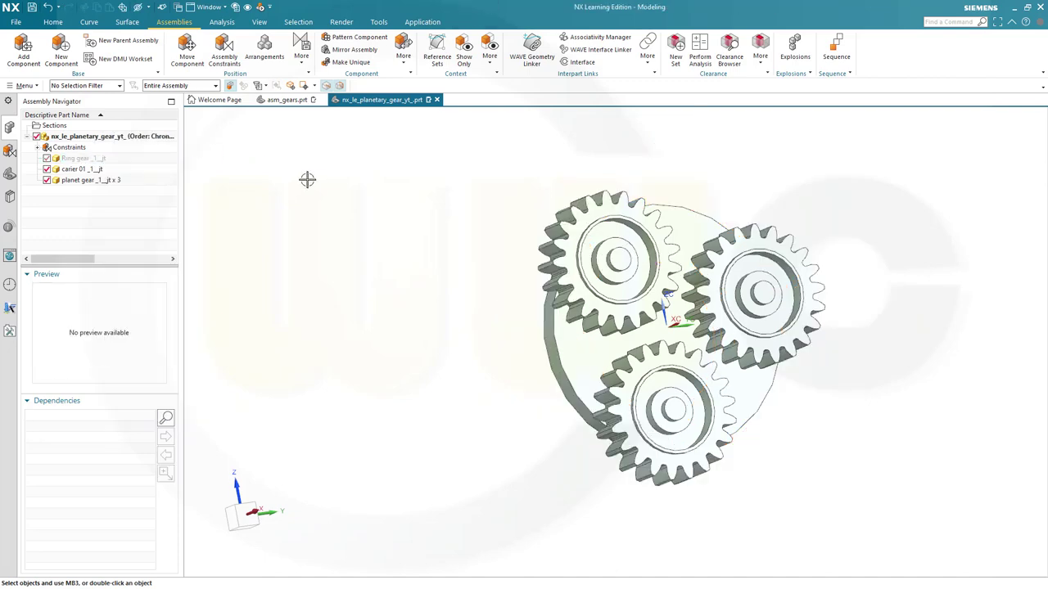
Add a single instance of the second carrier, carier 02 _1__jt.prt, to the assembly
{"action": "left_click", "coordinate": [24, 51]}
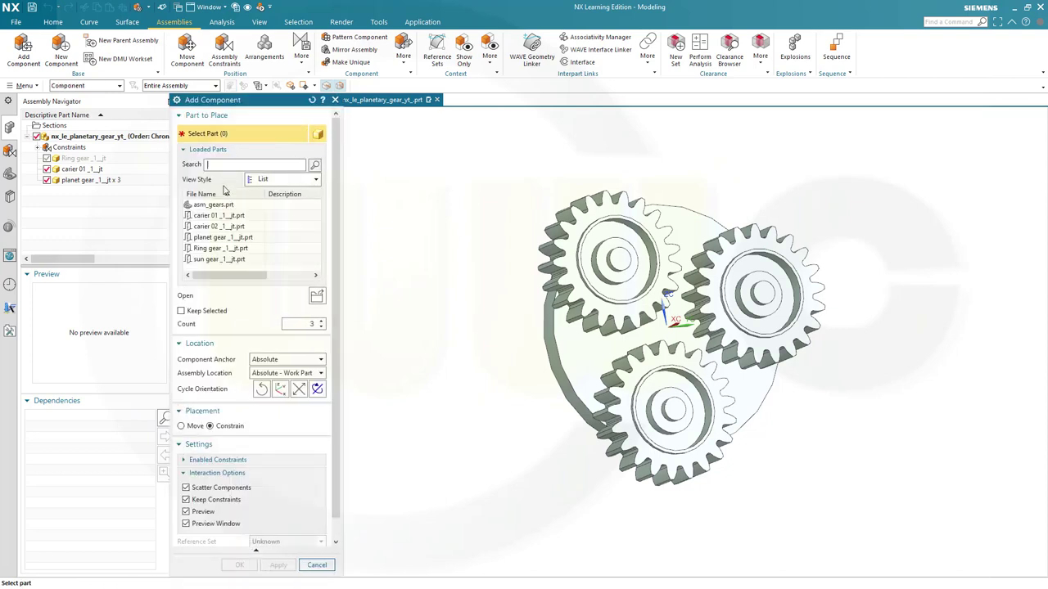
{"action": "left_click", "coordinate": [230, 229]}
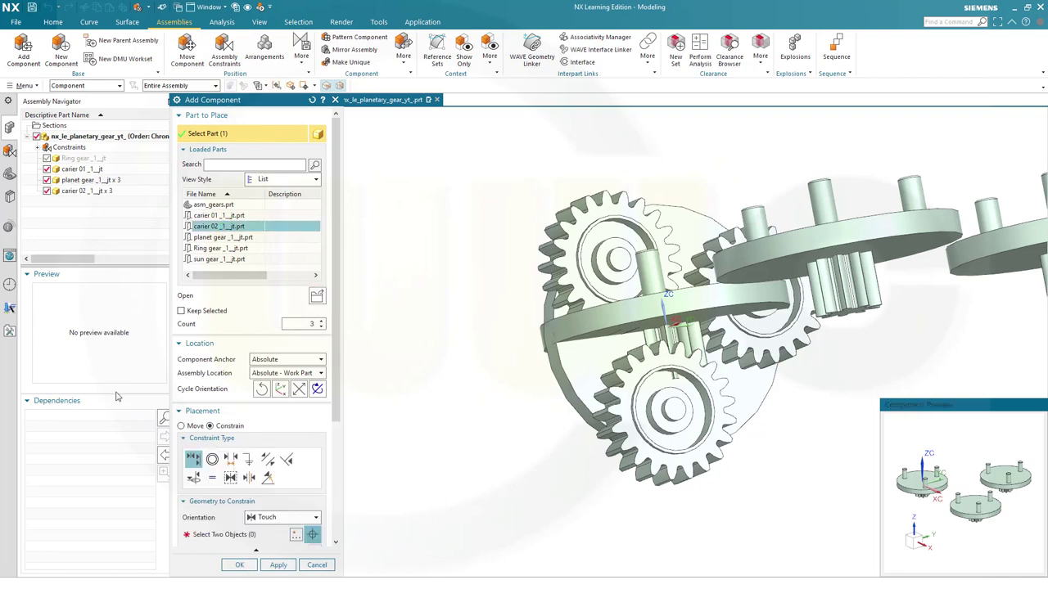
{"action": "left_click", "coordinate": [323, 327]}
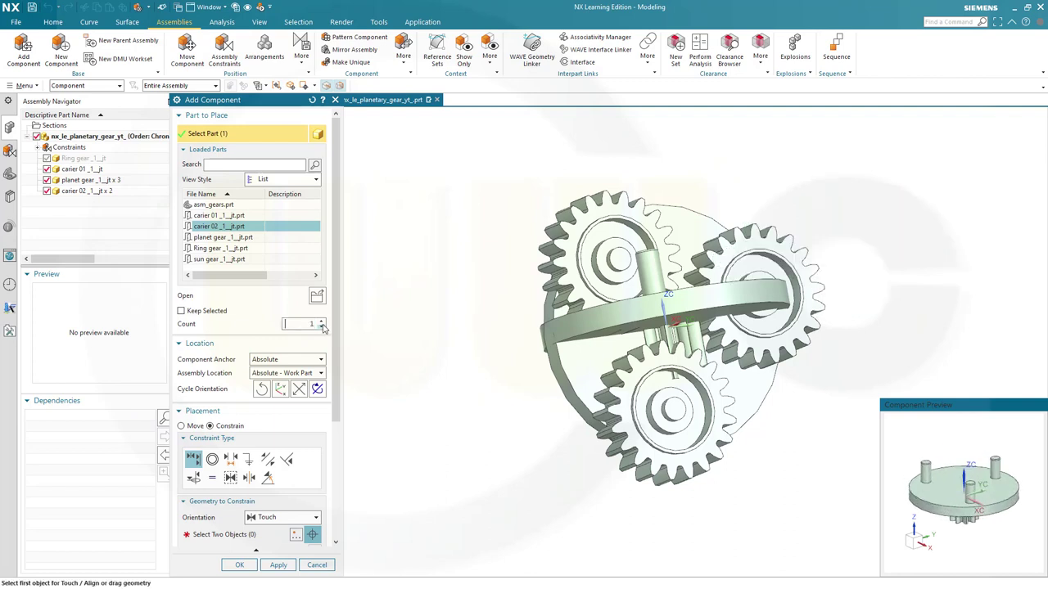
{"action": "left_click", "coordinate": [239, 565]}
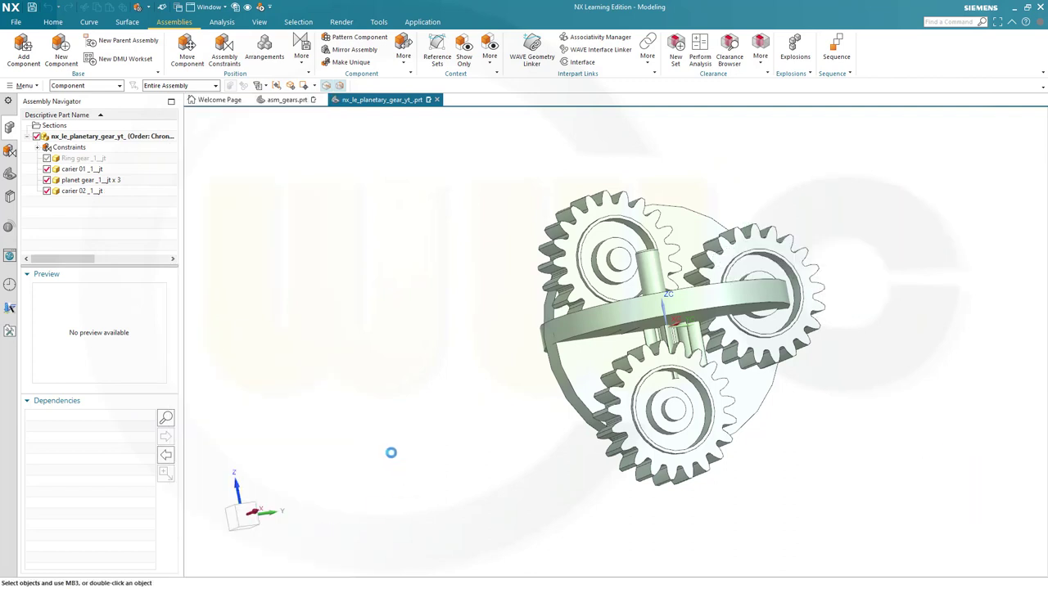
Start constraining the assembly and move the second carrier clear of the first carrier and its planet gears
{"action": "left_click", "coordinate": [224, 51]}
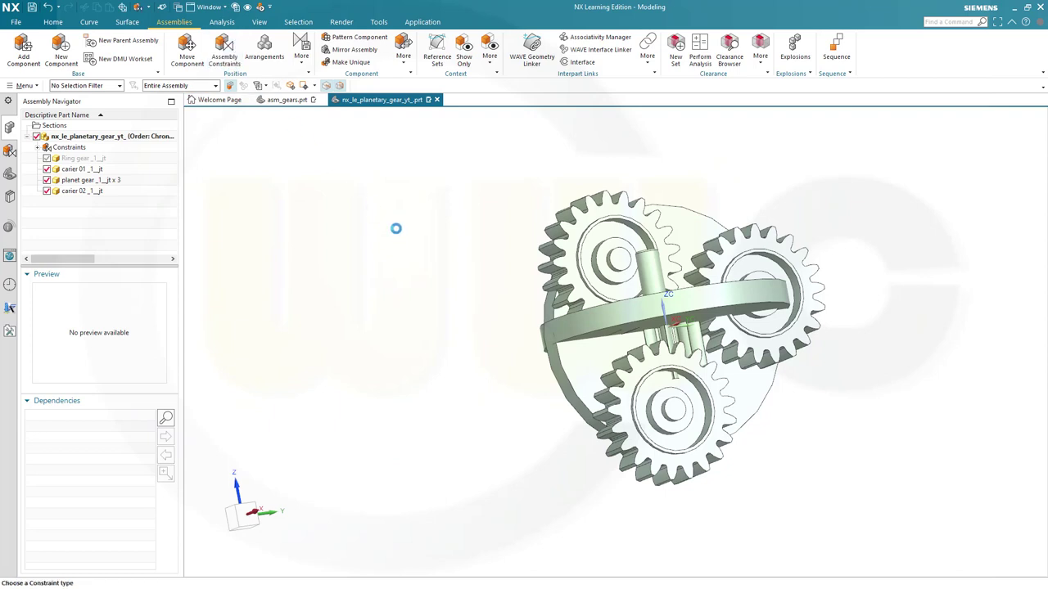
{"action": "middle_click_drag", "start_coordinate": [396, 227], "coordinate": [415, 267]}
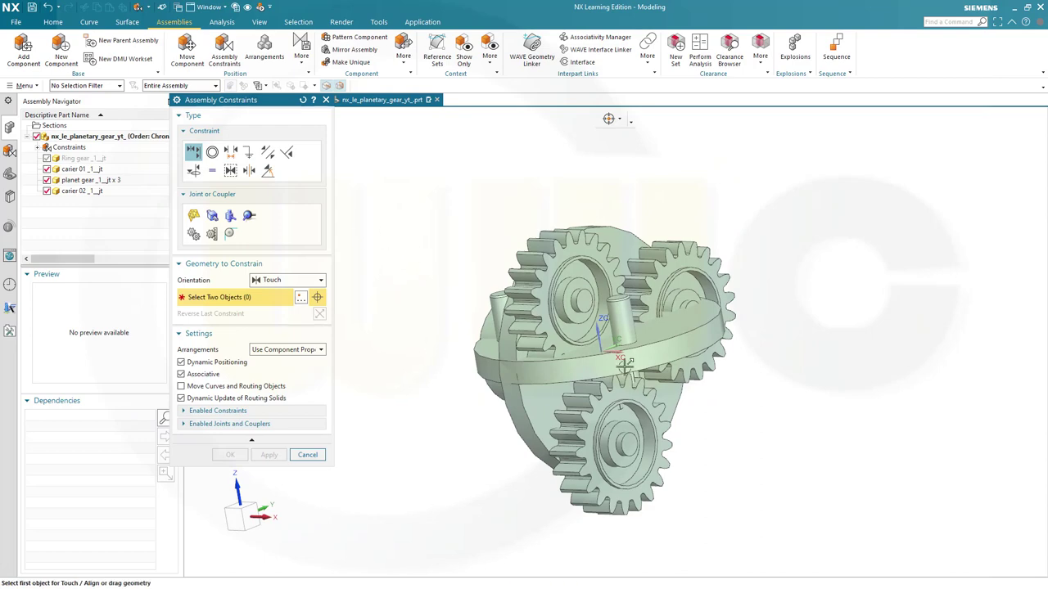
{"action": "left_click_drag", "start_coordinate": [632, 363], "coordinate": [919, 307]}
{"action": "key", "text": "Home"}
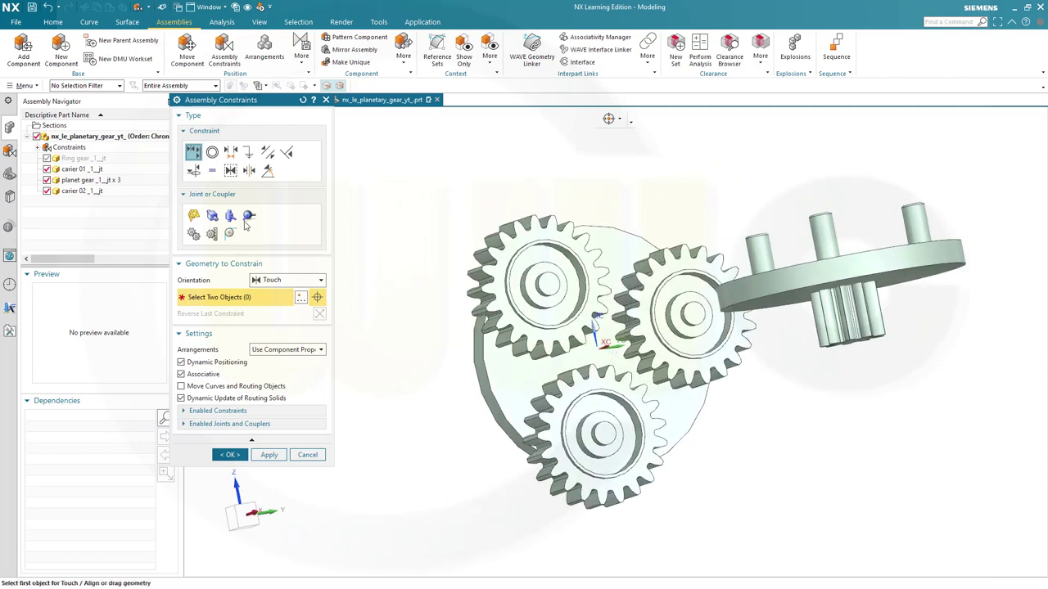
Create a Hinge joint between the first carrier's circular edge and the root arc edge of the second carrier's sun gear, and apply it
{"action": "left_click", "coordinate": [194, 216]}
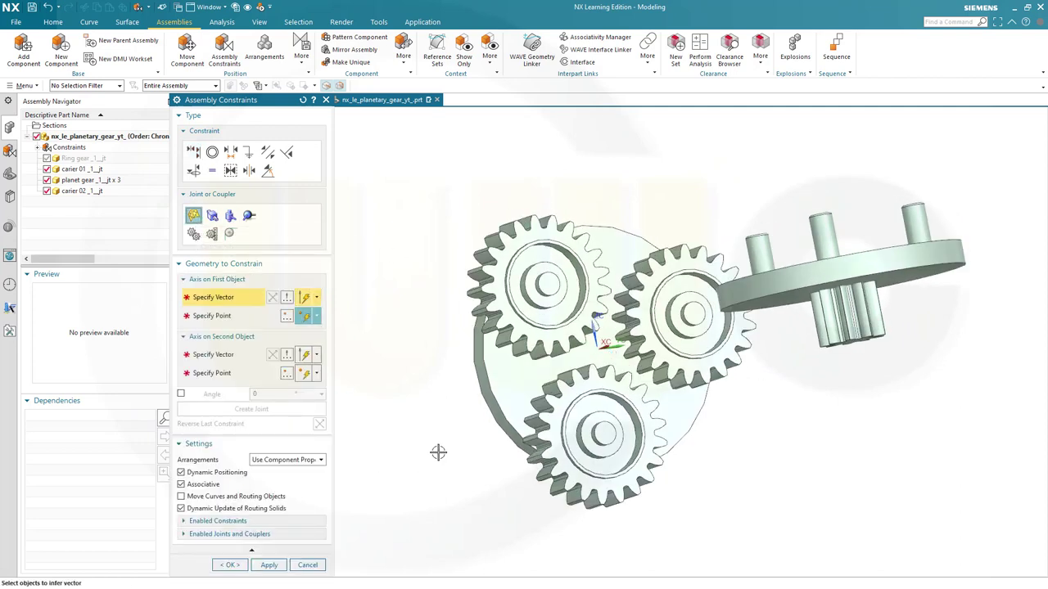
{"action": "left_click", "coordinate": [485, 387]}
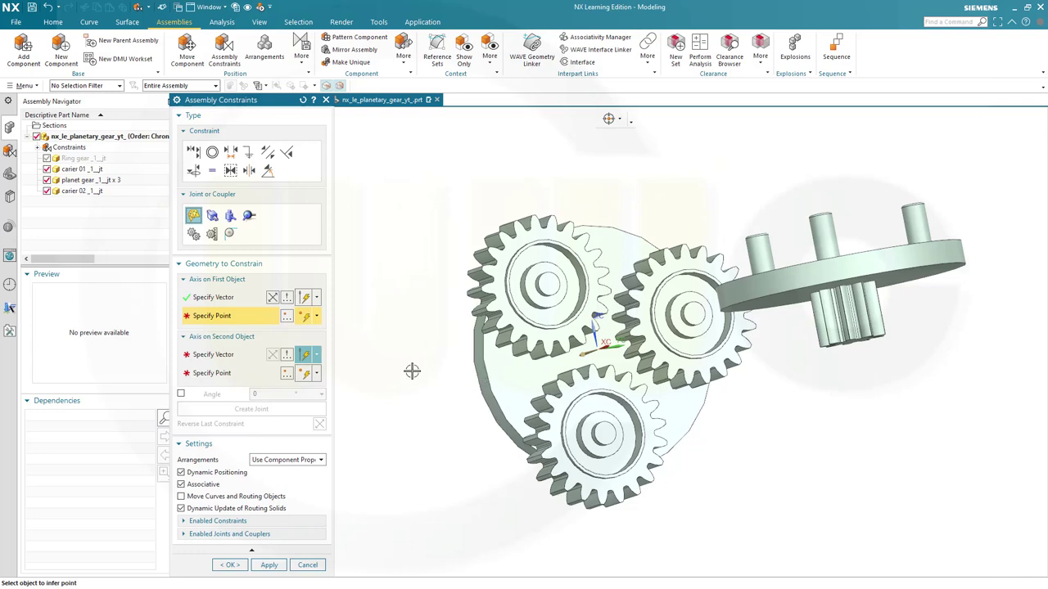
{"action": "left_click", "coordinate": [476, 386]}
{"action": "middle_click_drag", "start_coordinate": [779, 412], "coordinate": [852, 271]}
{"action": "scroll", "coordinate": [771, 263], "scroll_direction": "down", "scroll_amount": 4}
{"action": "scroll", "coordinate": [772, 263], "scroll_direction": "down", "scroll_amount": 6}
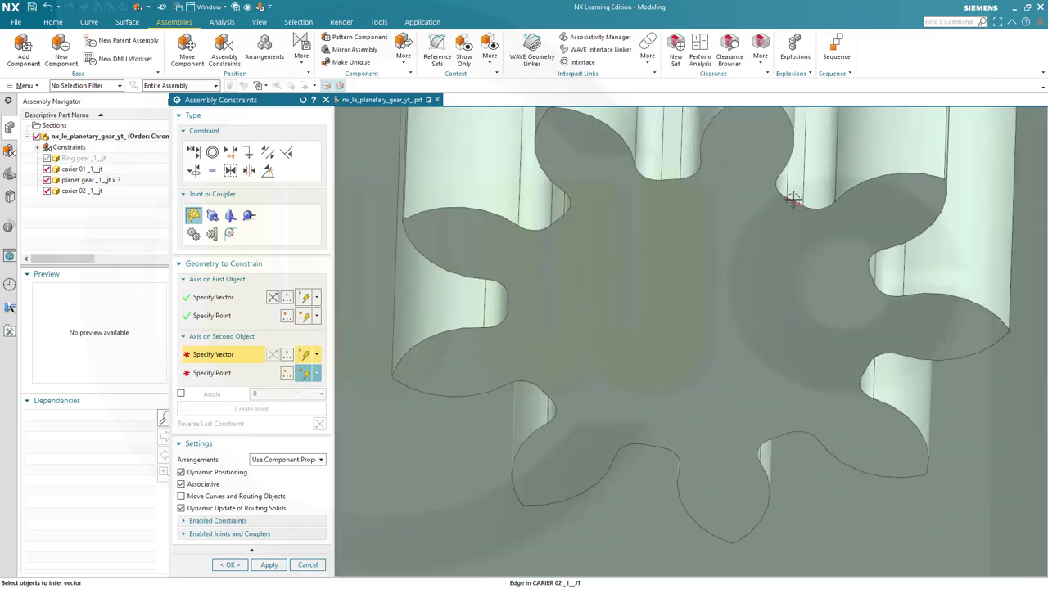
{"action": "left_click", "coordinate": [794, 203]}
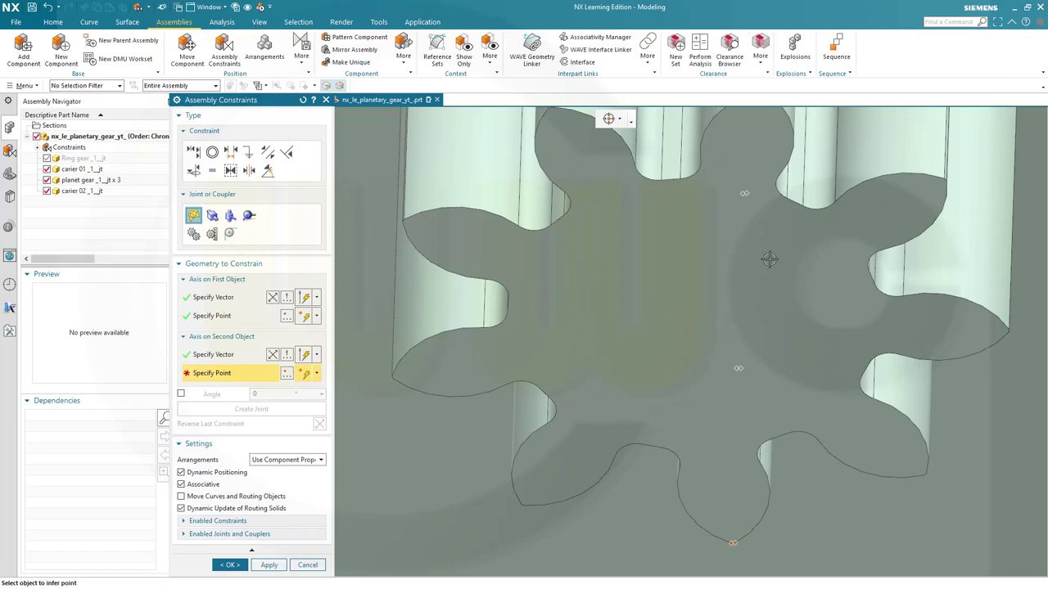
{"action": "left_click", "coordinate": [794, 203]}
{"action": "scroll", "coordinate": [748, 287], "scroll_direction": "up", "scroll_amount": 6}
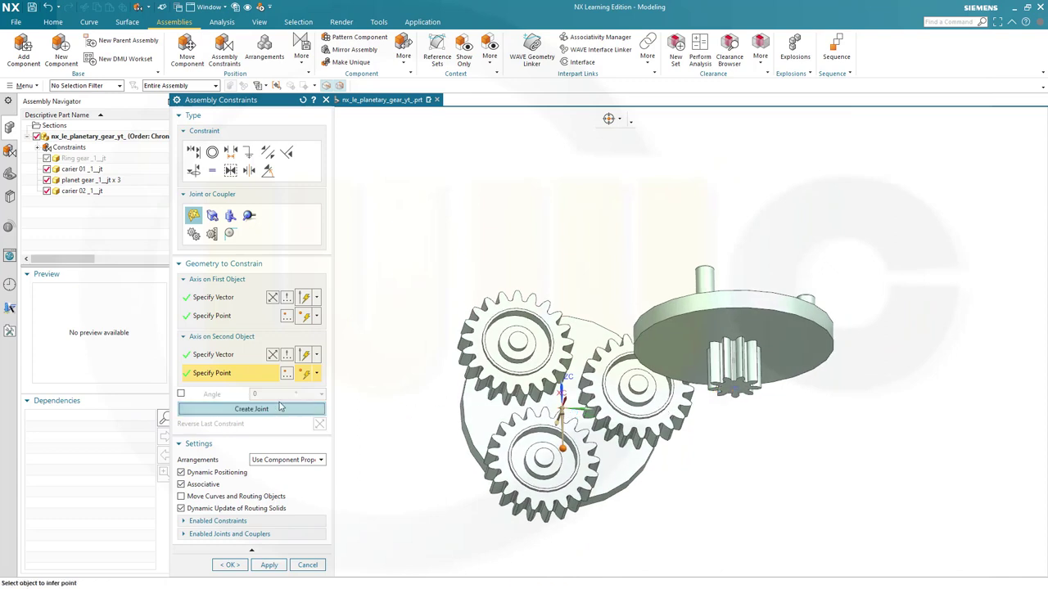
{"action": "left_click", "coordinate": [244, 412]}
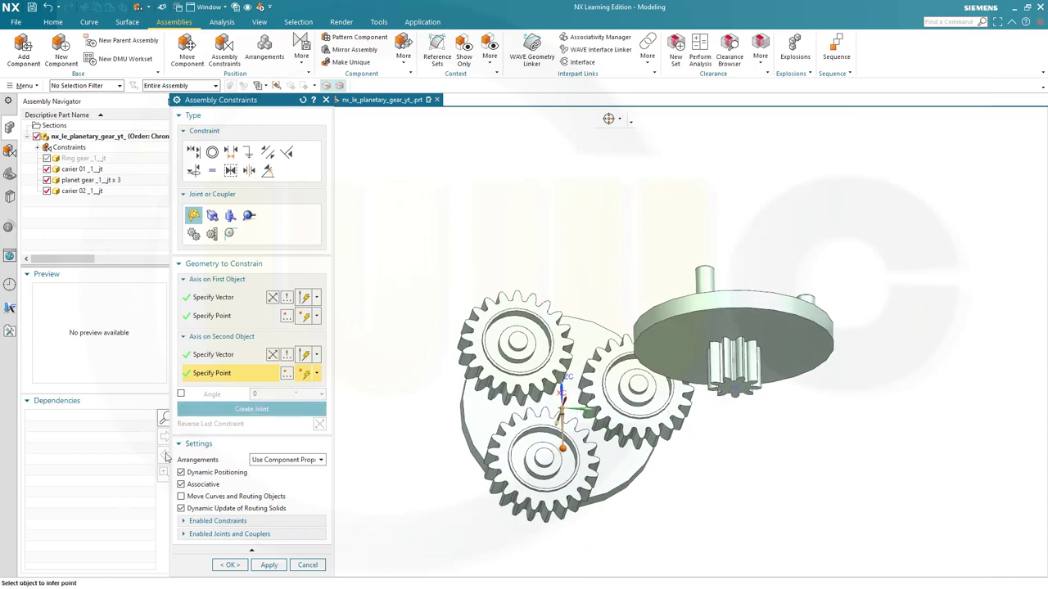
{"action": "left_click", "coordinate": [252, 409]}
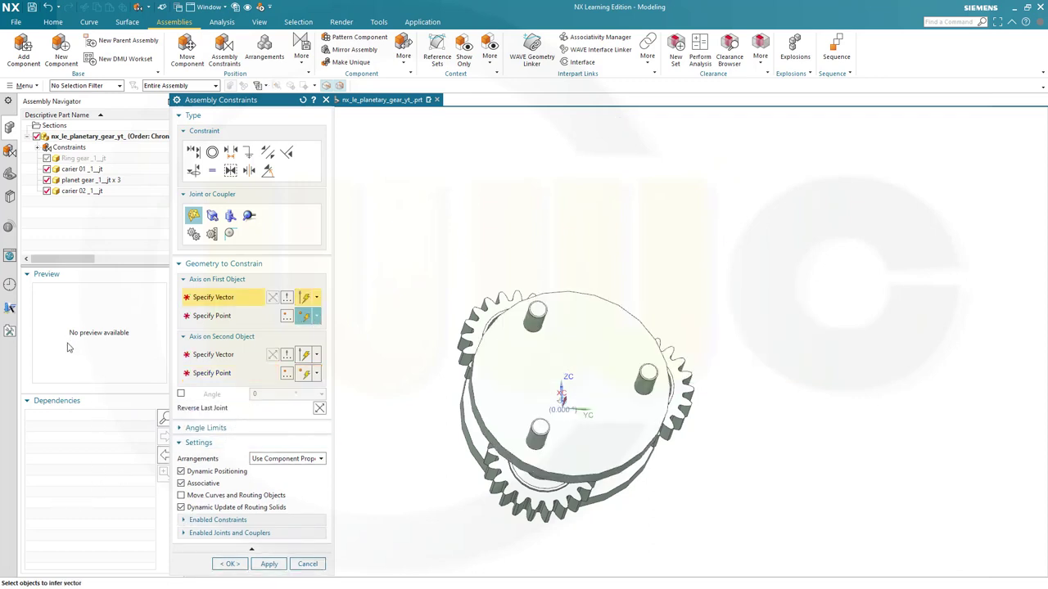
{"action": "left_click", "coordinate": [268, 564]}
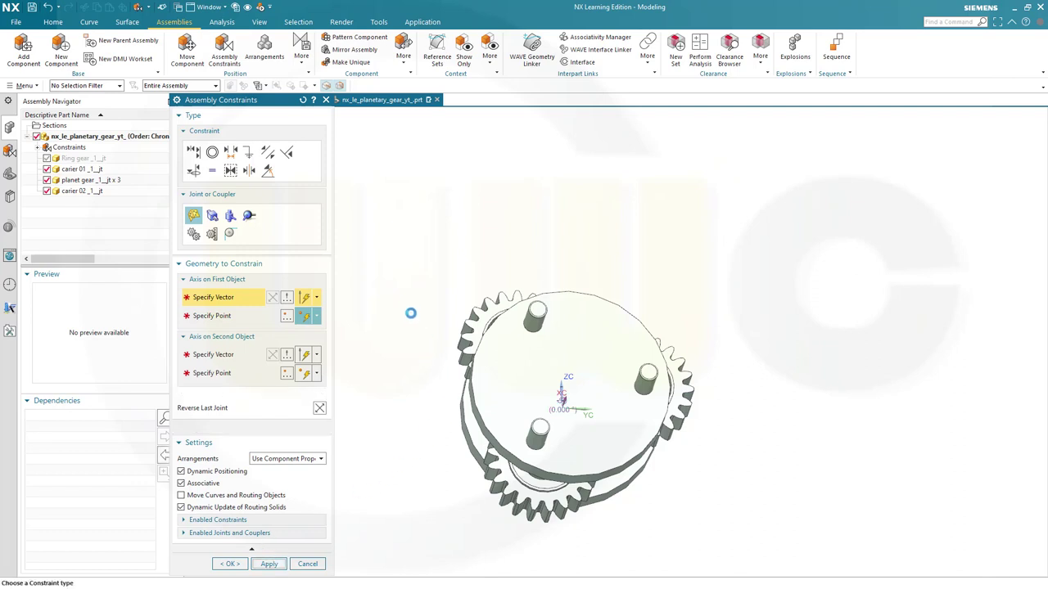
Switch to the Touch Align constraint, rotate the hinged second carrier to test its motion, and finish constraining
{"action": "middle_click_drag", "start_coordinate": [433, 336], "coordinate": [456, 370]}
{"action": "left_click", "coordinate": [193, 152]}
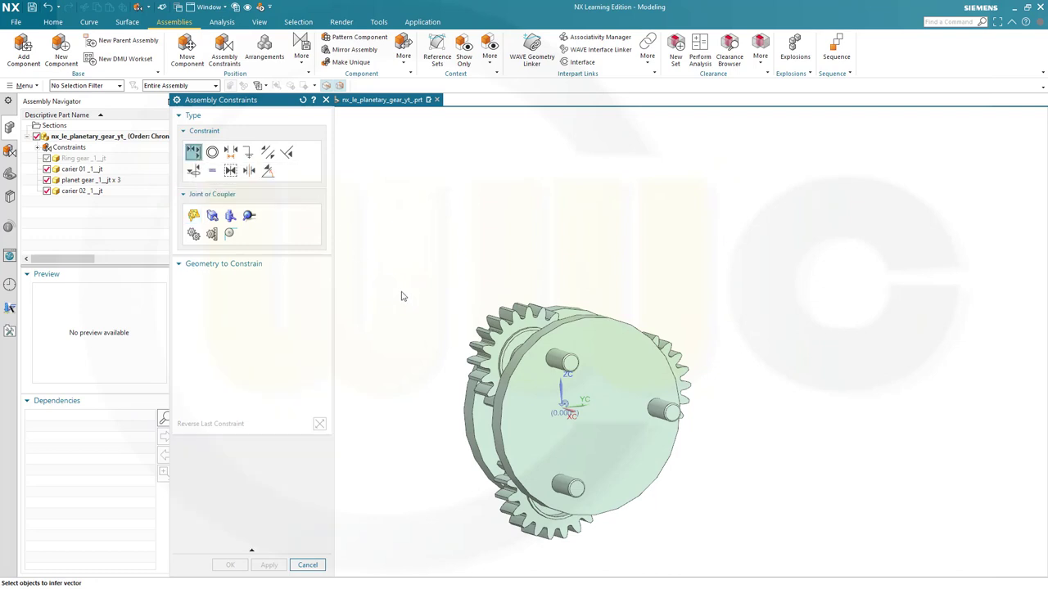
{"action": "middle_click_drag", "start_coordinate": [446, 311], "coordinate": [461, 385]}
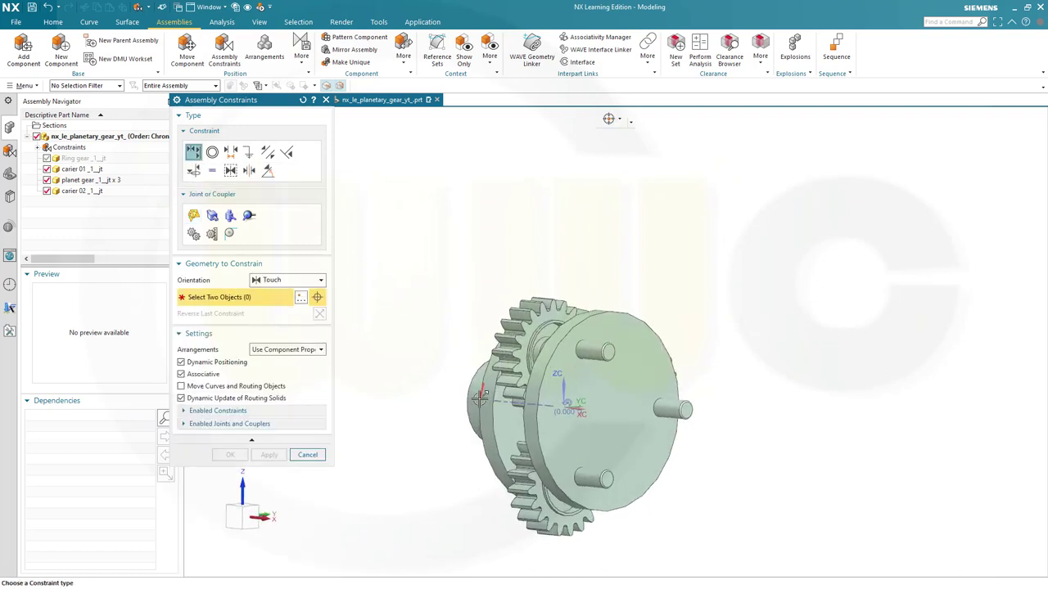
{"action": "middle_click_drag", "start_coordinate": [483, 430], "coordinate": [451, 416]}
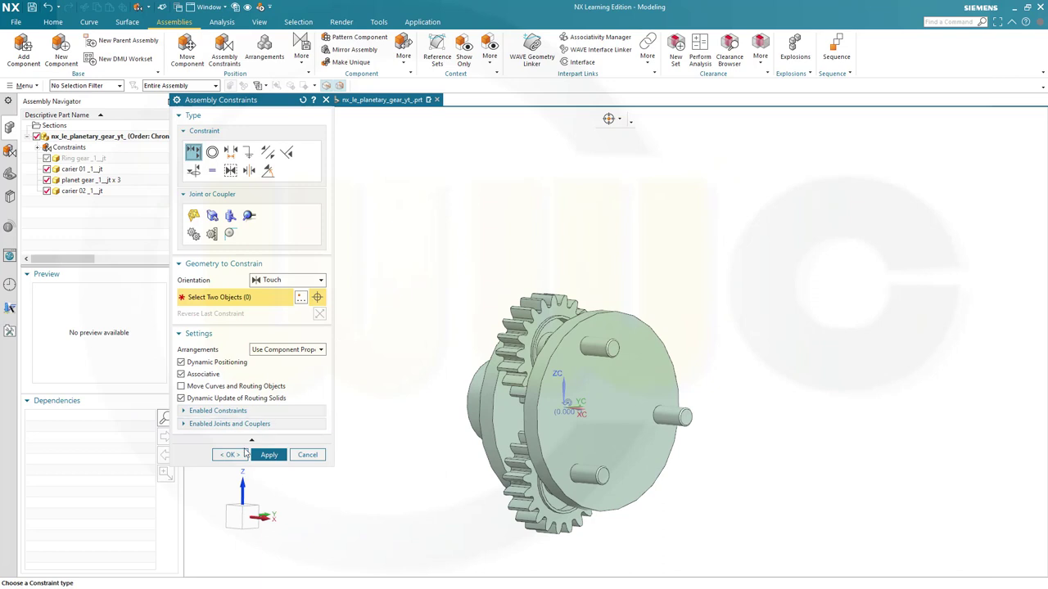
{"action": "left_click", "coordinate": [232, 454]}
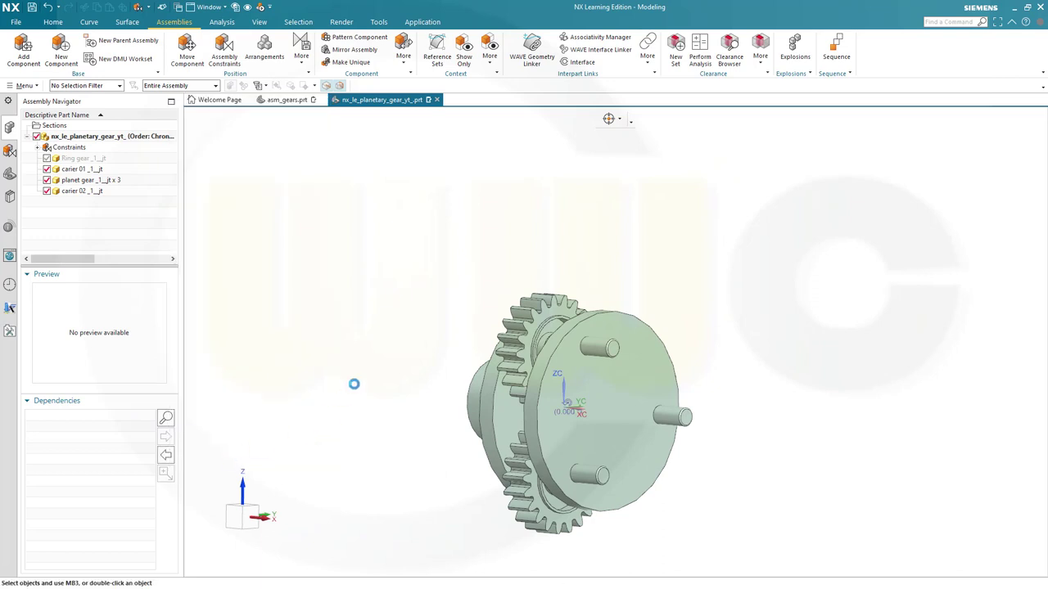
Create a Gear coupler with a ratio of -0.5 between the last carrier–planet gear hinge and the hinge joining the two carriers
{"action": "middle_click_drag", "start_coordinate": [489, 300], "coordinate": [532, 284]}
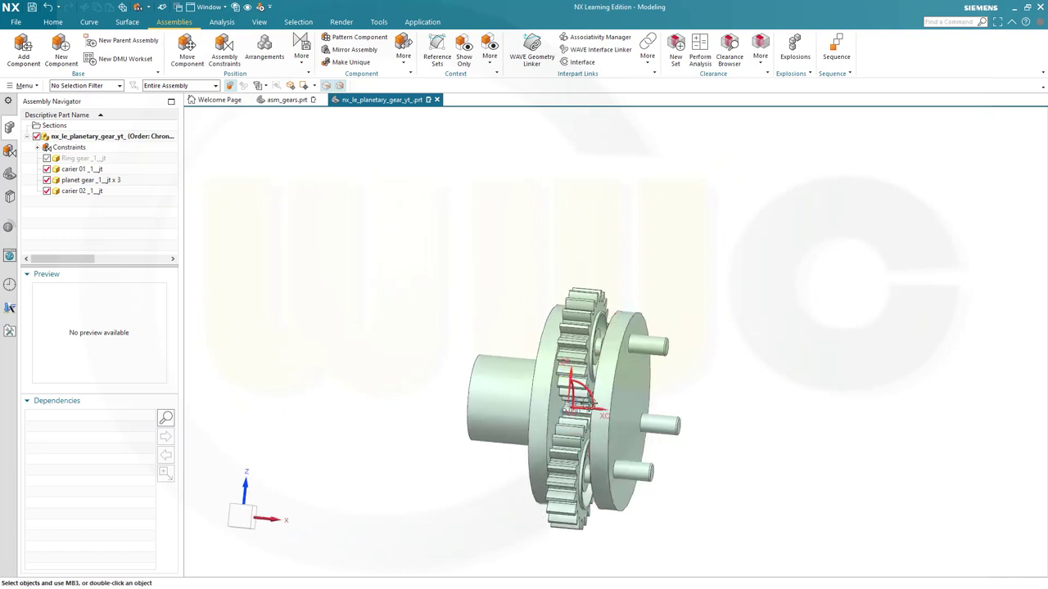
{"action": "mouse_move", "coordinate": [497, 359]}
{"action": "middle_mouse_down"}
{"action": "mouse_move", "coordinate": [495, 329]}
{"action": "mouse_move", "coordinate": [493, 343]}
{"action": "middle_mouse_up"}
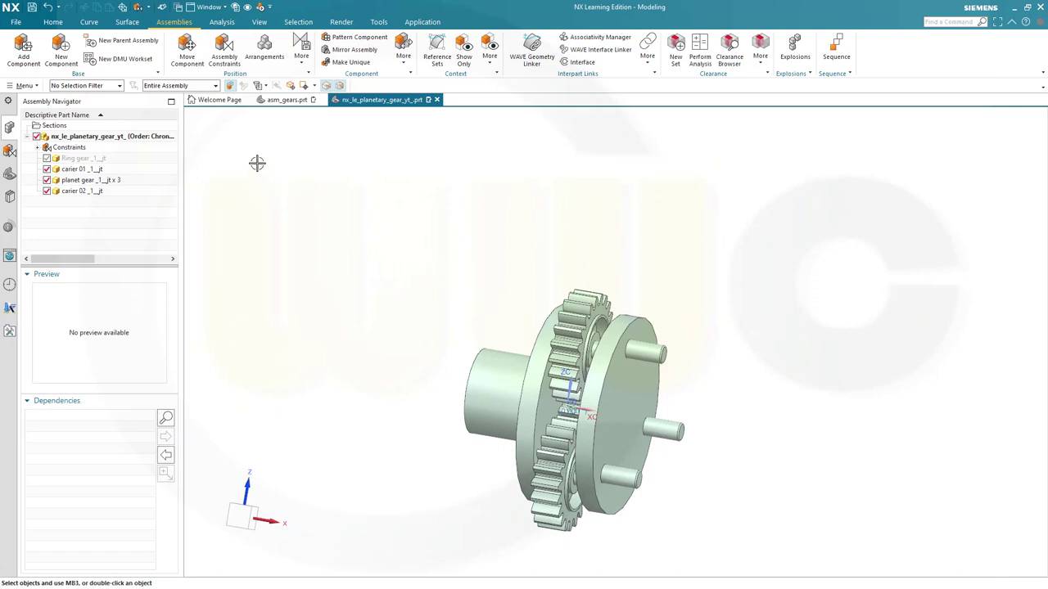
{"action": "left_click", "coordinate": [225, 48]}
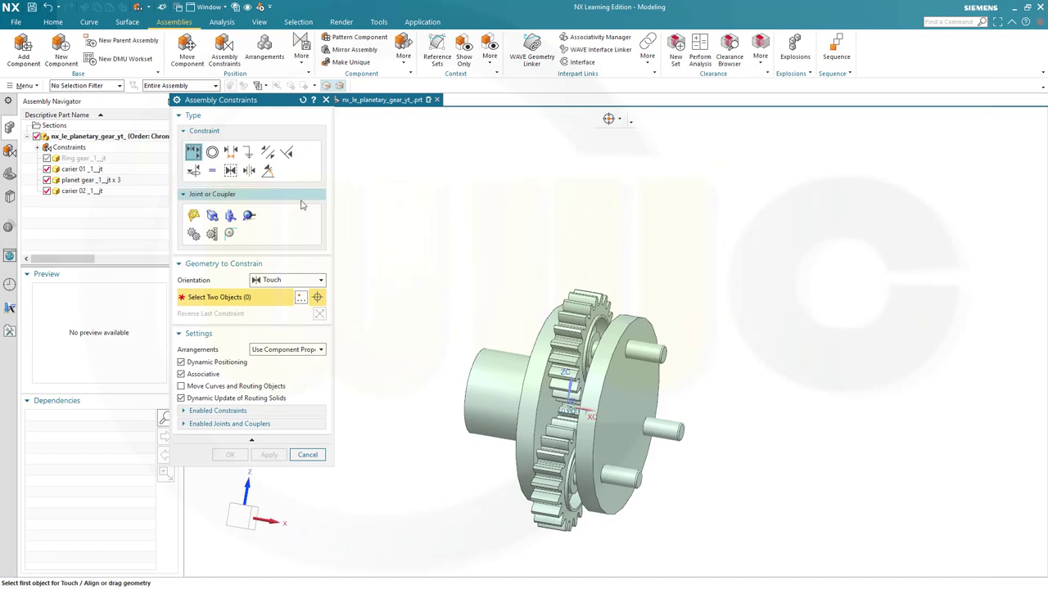
{"action": "left_click", "coordinate": [193, 234]}
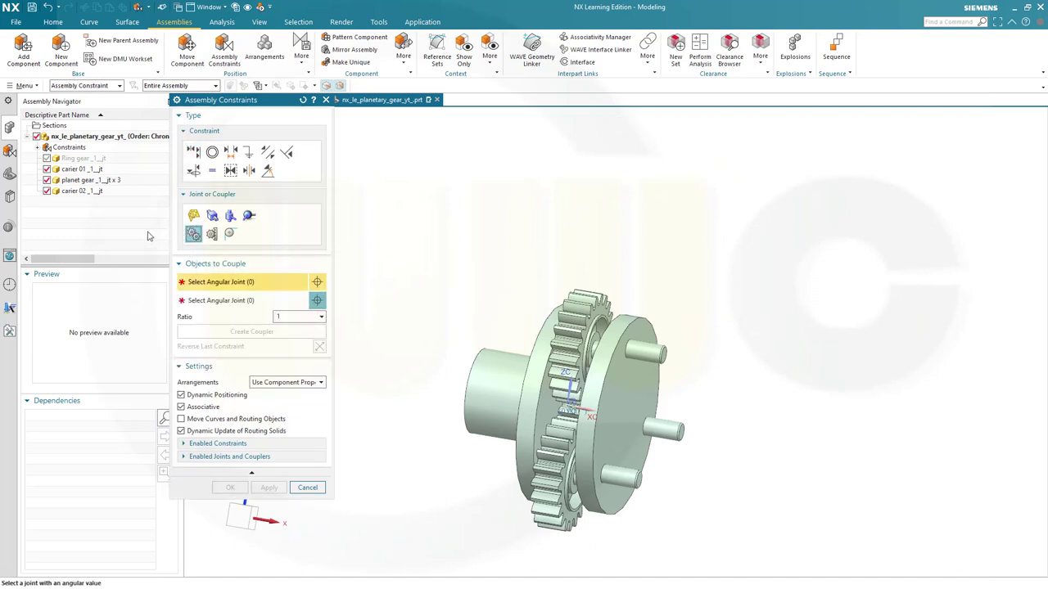
{"action": "left_click", "coordinate": [9, 152]}
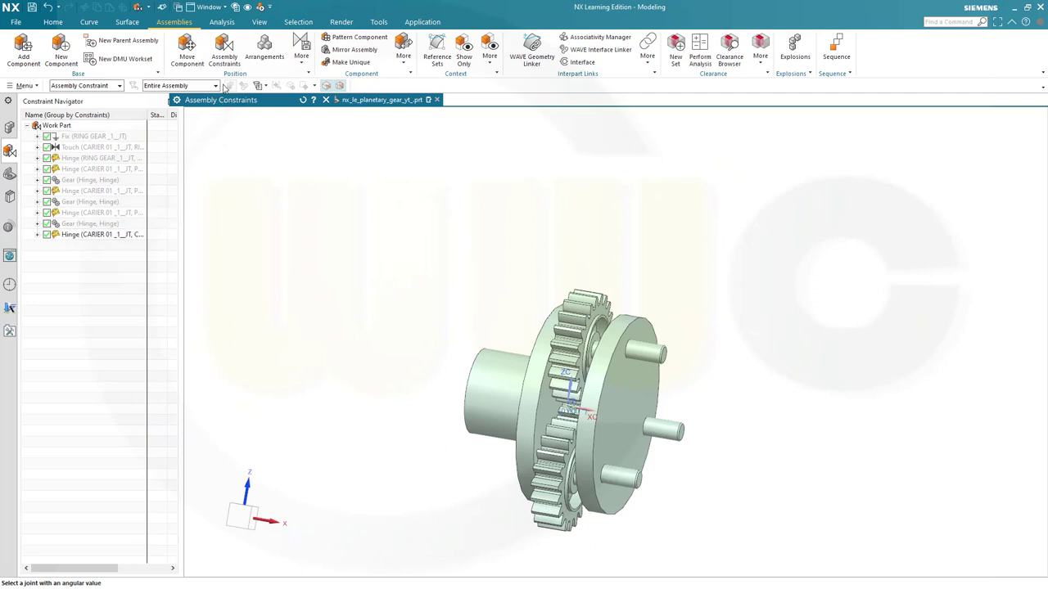
{"action": "left_click", "coordinate": [228, 59]}
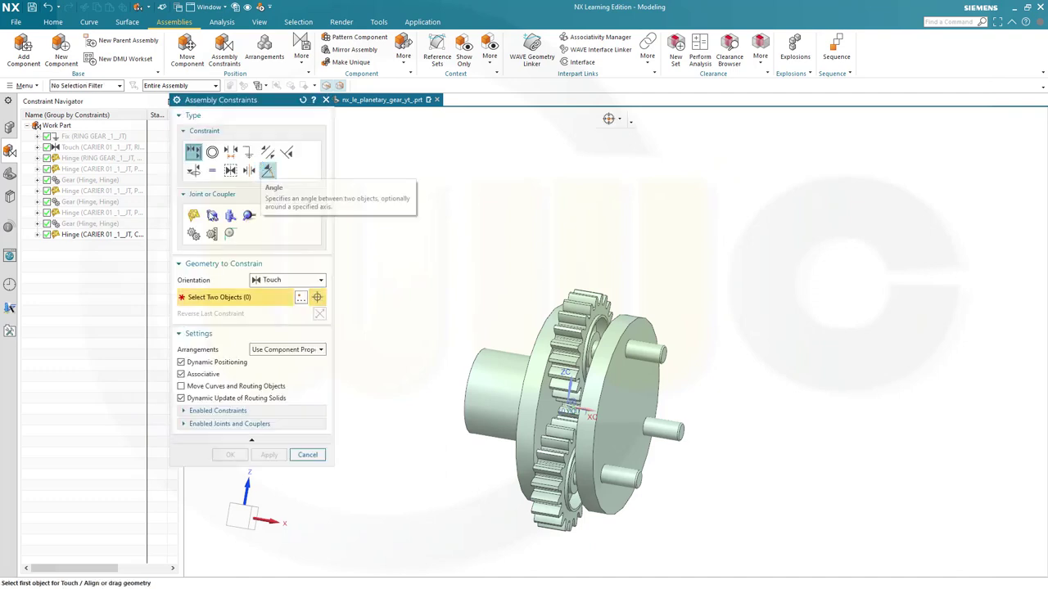
{"action": "left_click", "coordinate": [193, 234]}
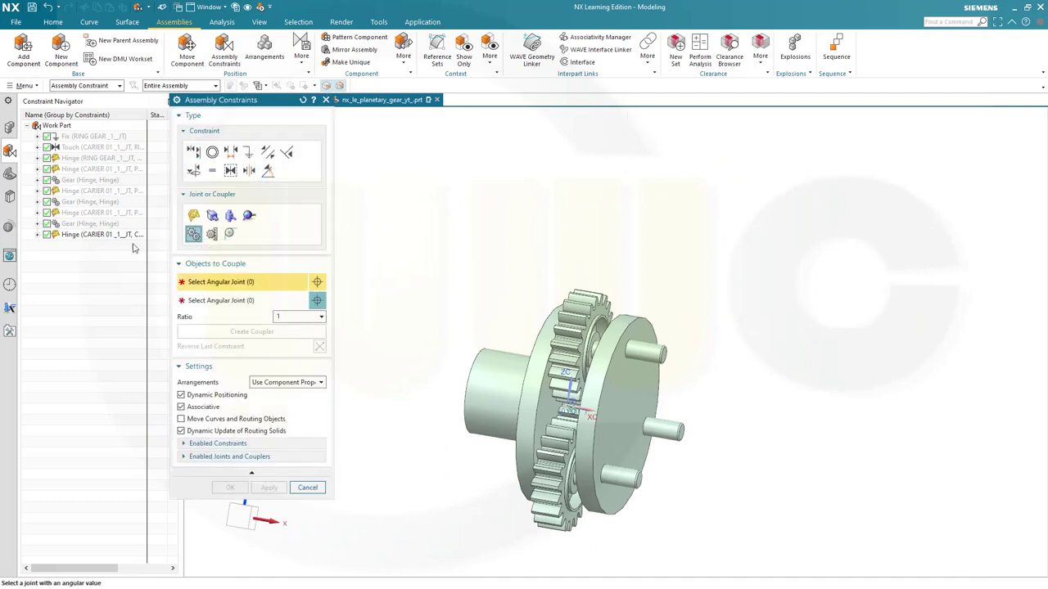
{"action": "left_click", "coordinate": [75, 216]}
{"action": "left_click", "coordinate": [80, 236]}
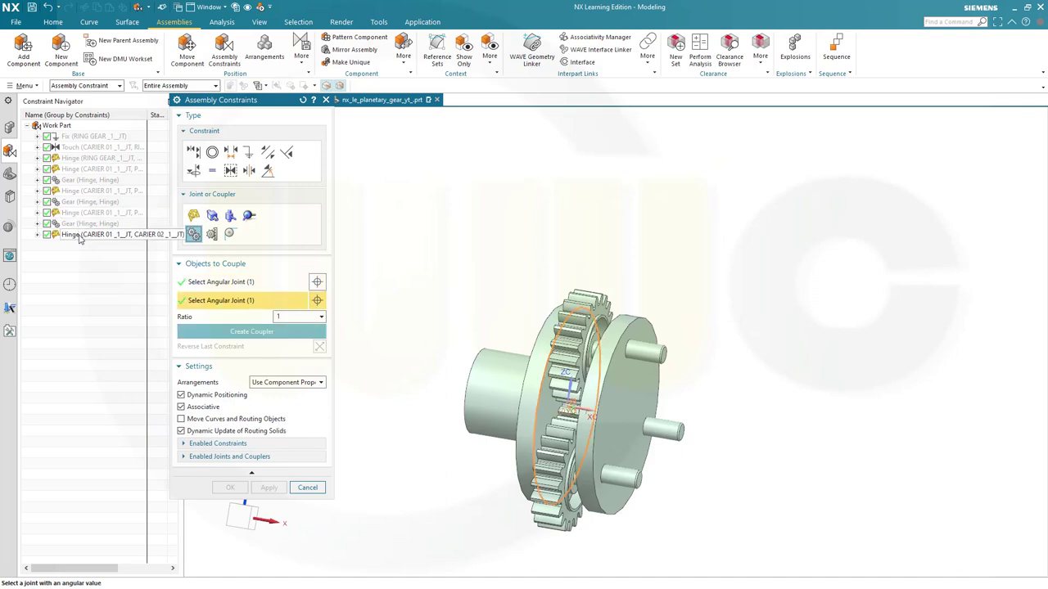
{"action": "left_click", "coordinate": [292, 317]}
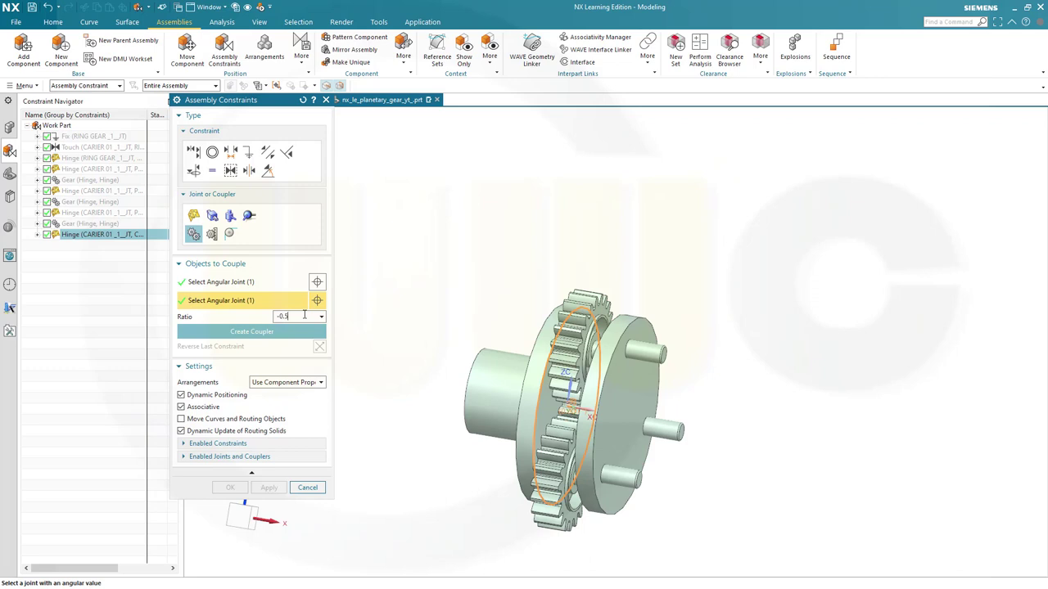
{"action": "left_click", "coordinate": [264, 332]}
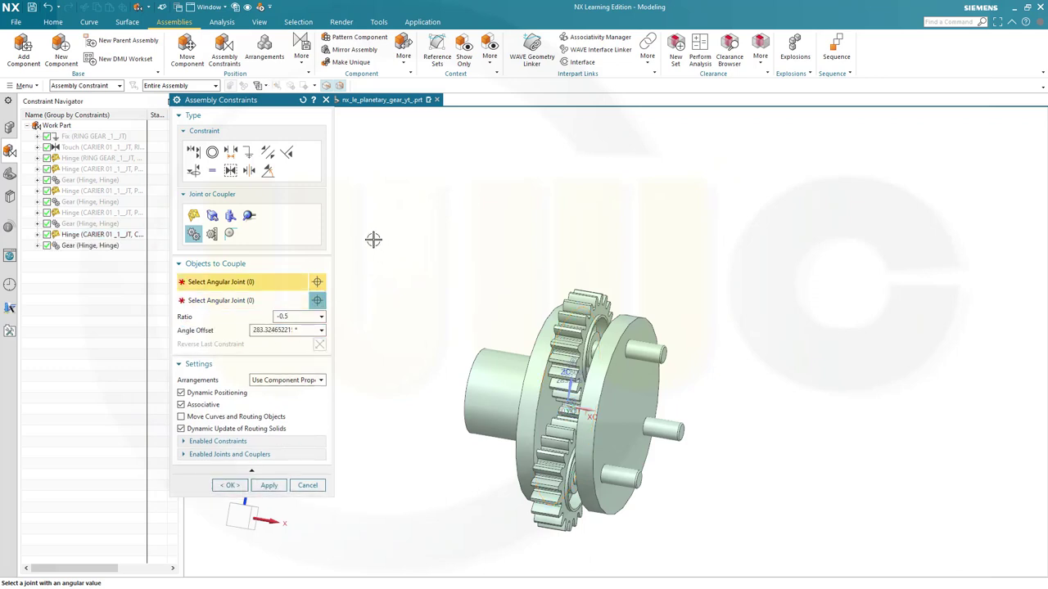
{"action": "left_click", "coordinate": [267, 485]}
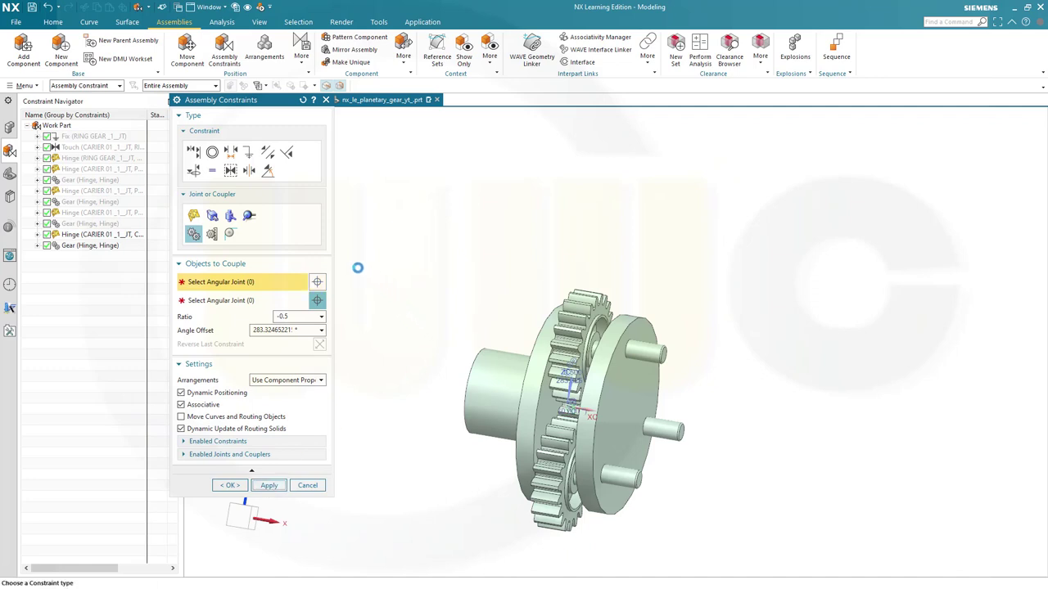
Switch to Touch Align, rotate the first carrier to test the coupled motion of the second carrier, and finish constraining
{"action": "left_click", "coordinate": [193, 152]}
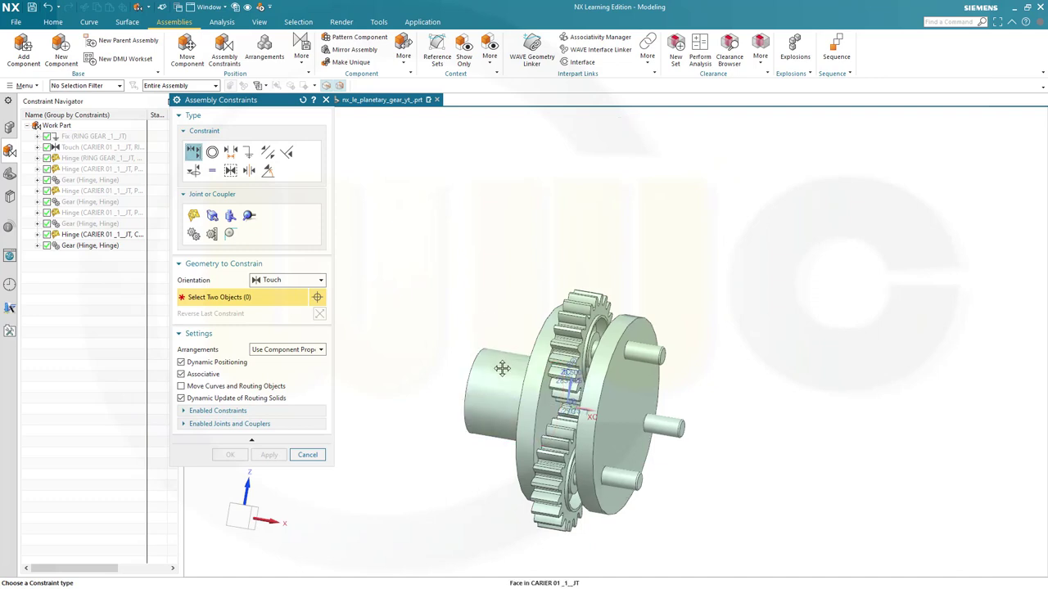
{"action": "left_click_drag", "start_coordinate": [502, 368], "coordinate": [418, 379]}
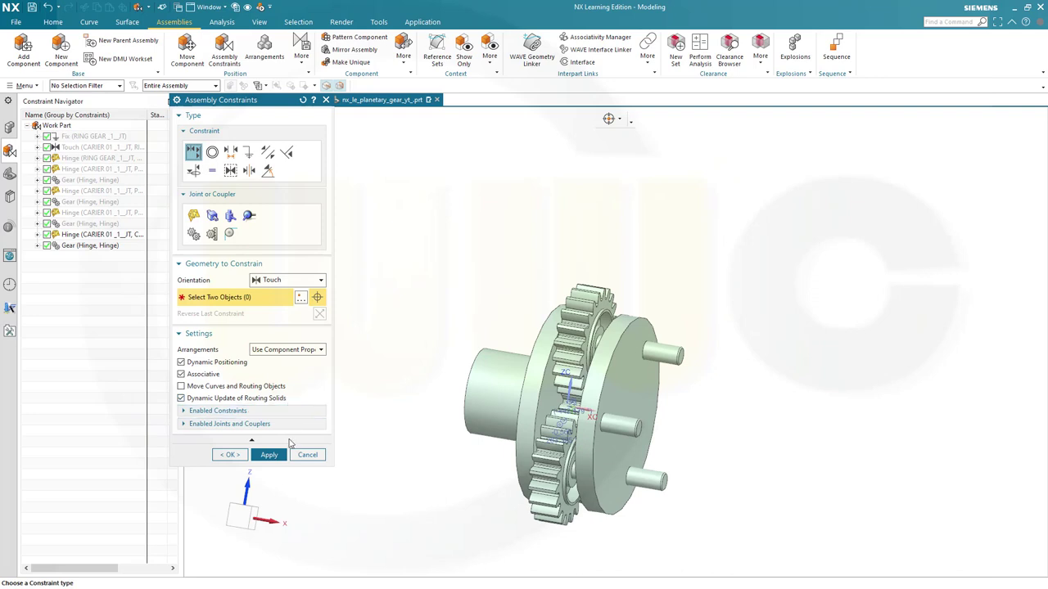
{"action": "left_click", "coordinate": [232, 455]}
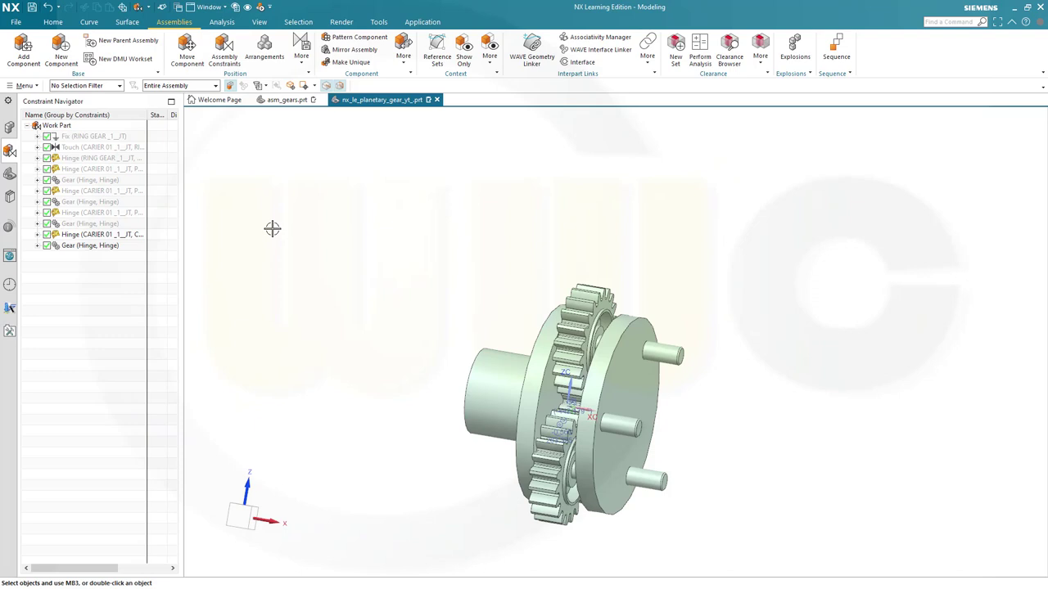
Add three instances of planet gear _1__jt.prt to the assembly, using the Constrain placement option
{"action": "left_click", "coordinate": [23, 49]}
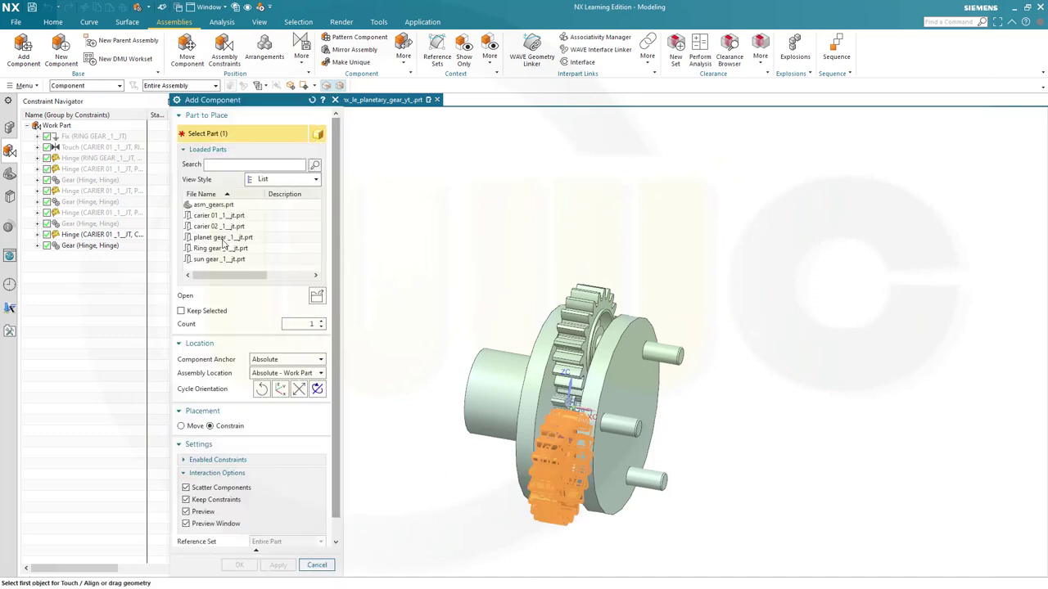
{"action": "left_click", "coordinate": [322, 321]}
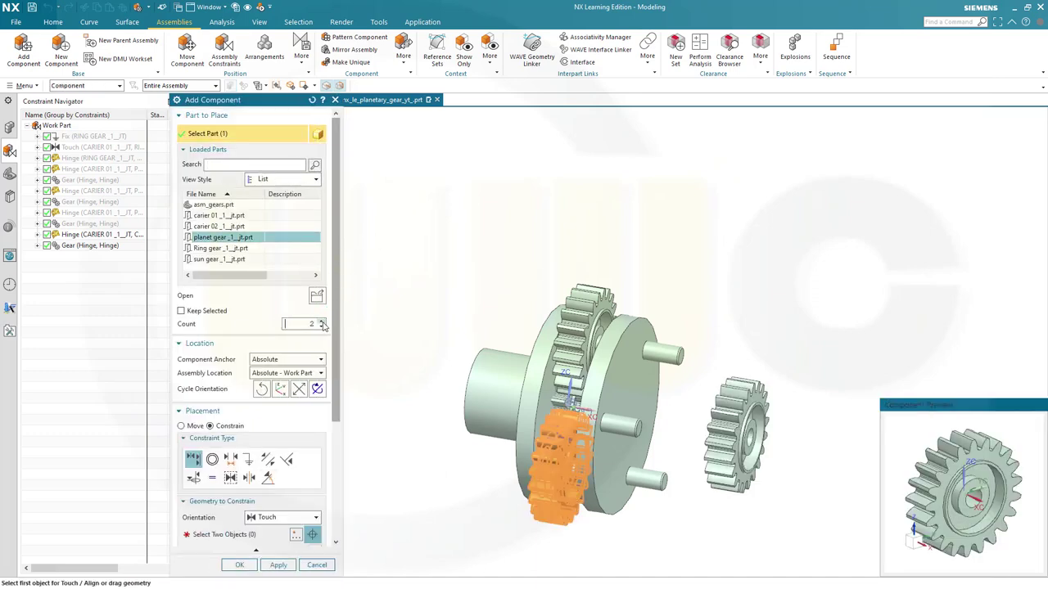
{"action": "left_click", "coordinate": [323, 323]}
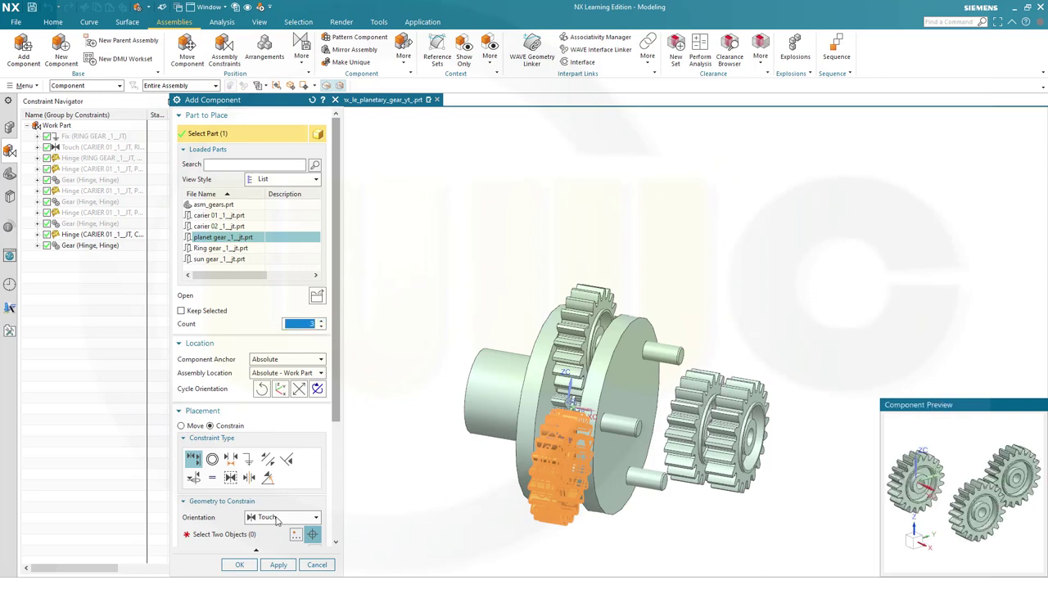
{"action": "left_click", "coordinate": [240, 564]}
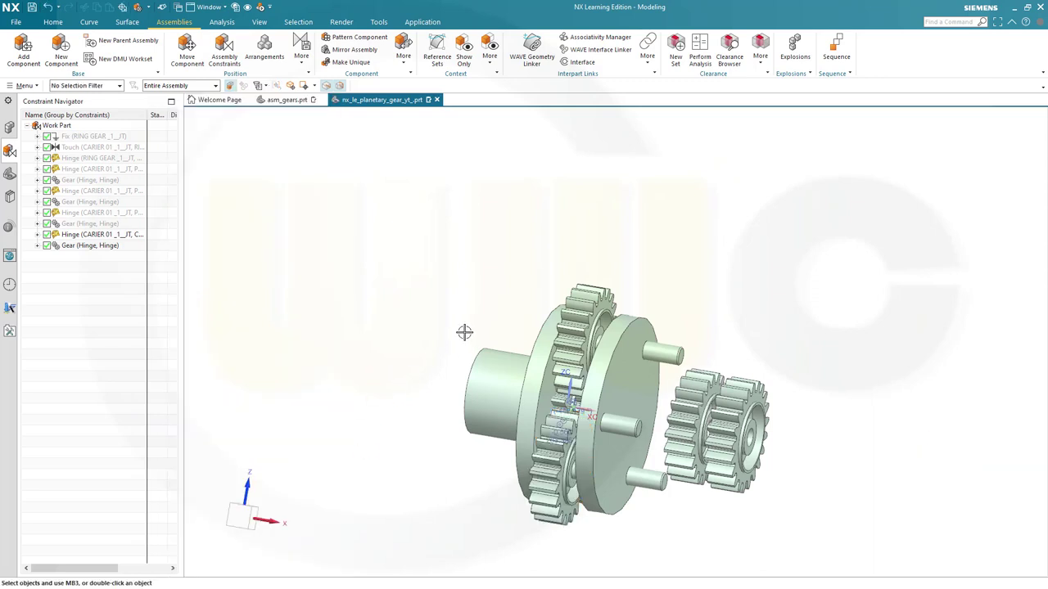
Start Assembly Constraints and move one of the overlapping new planet gears clear of the other two
{"action": "scroll", "coordinate": [605, 459], "scroll_direction": "up", "scroll_amount": 3}
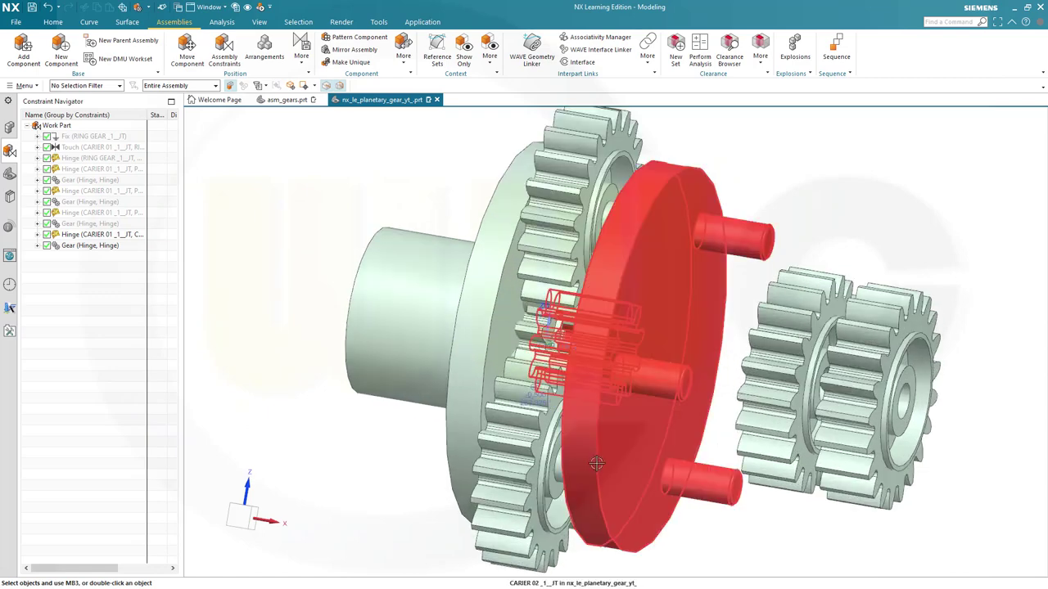
{"action": "middle_click_drag", "start_coordinate": [613, 456], "coordinate": [610, 460]}
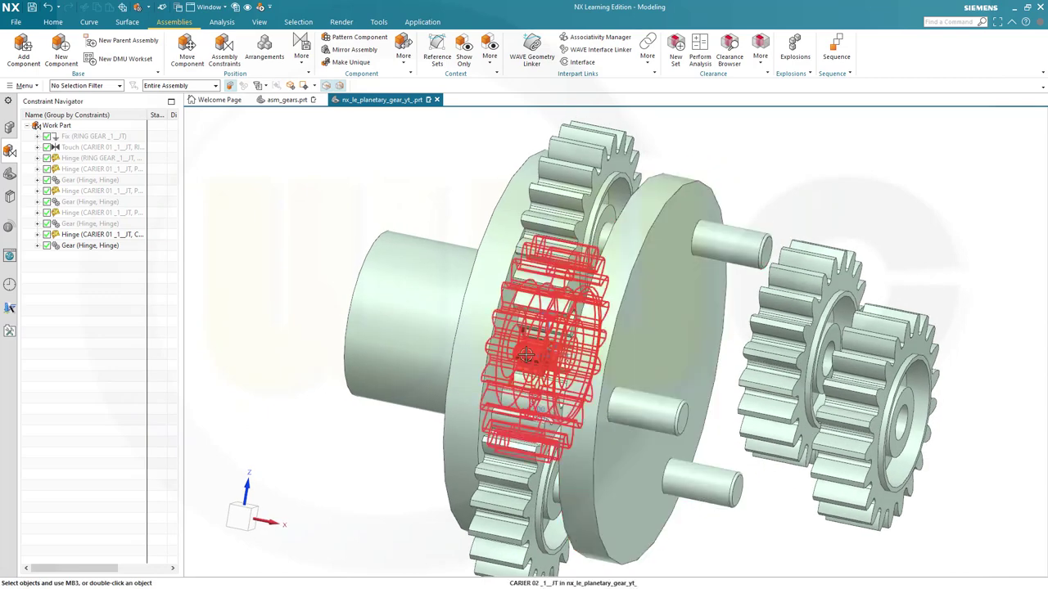
{"action": "left_click", "coordinate": [233, 63]}
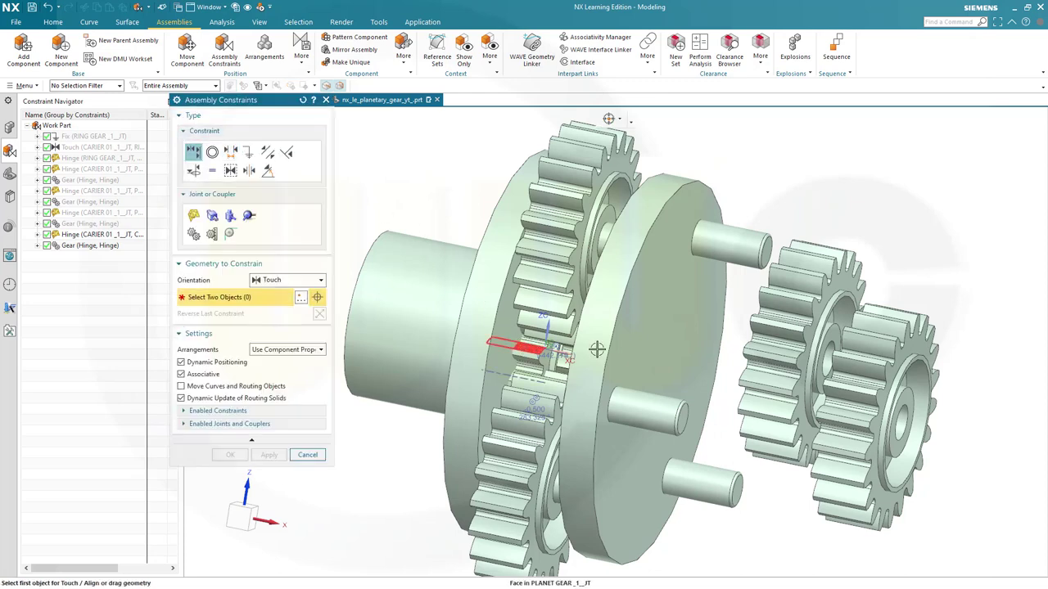
{"action": "left_click_drag", "start_coordinate": [968, 234], "coordinate": [999, 171]}
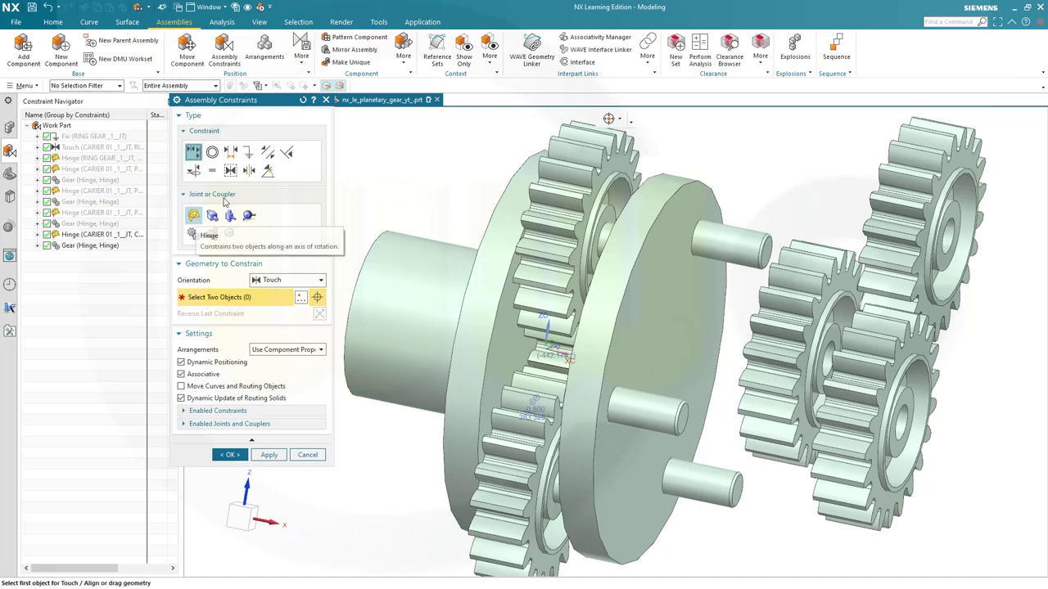
Start a Hinge joint and set its first axis vector and point from the base edge of the second carrier's upper pin
{"action": "left_click", "coordinate": [194, 217]}
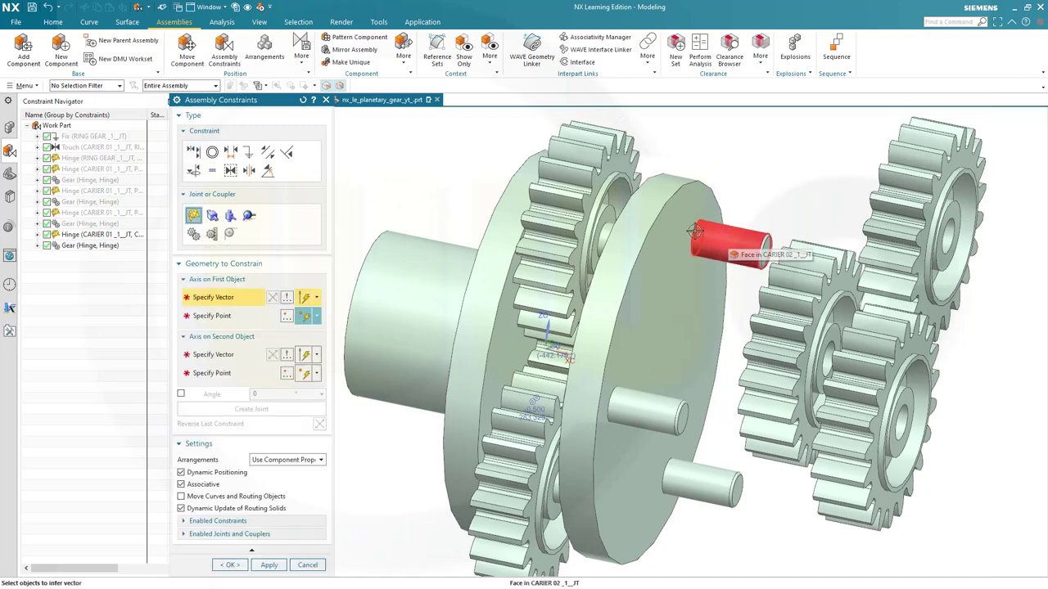
{"action": "scroll", "coordinate": [702, 238], "scroll_direction": "up", "scroll_amount": 2}
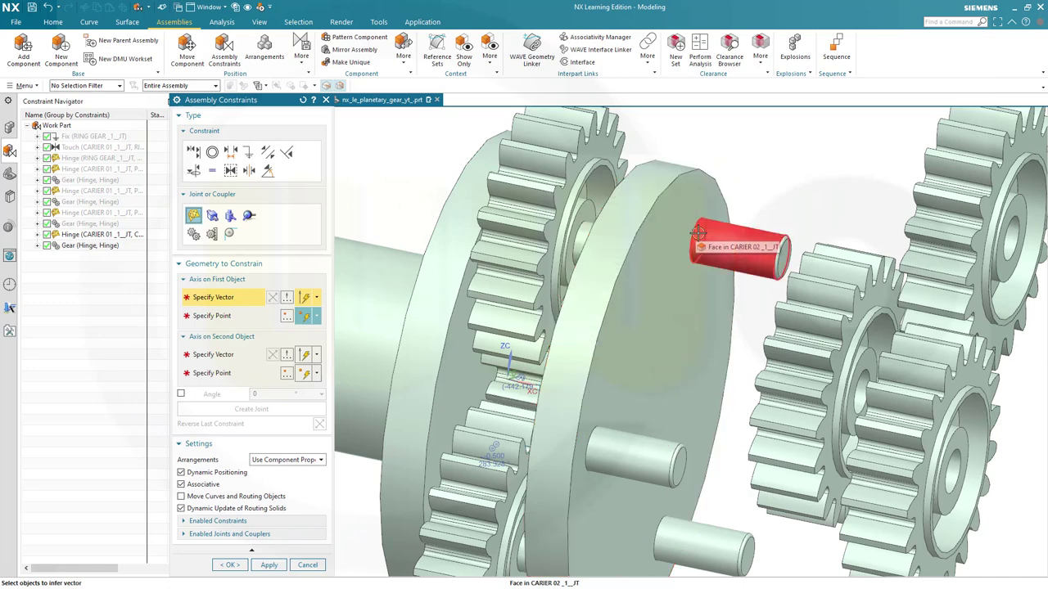
{"action": "scroll", "coordinate": [697, 231], "scroll_direction": "up", "scroll_amount": 2}
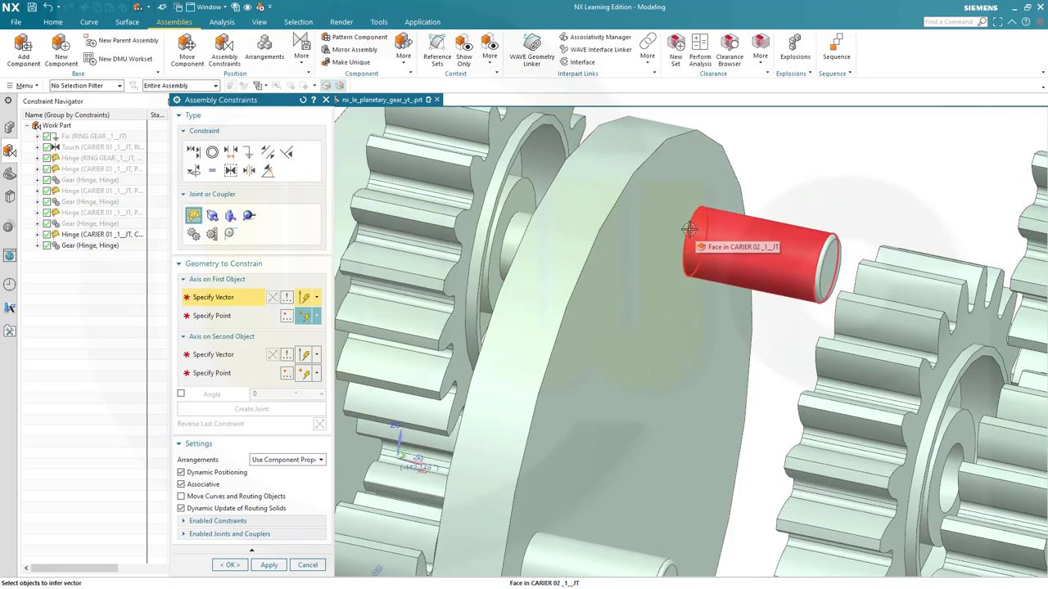
{"action": "scroll", "coordinate": [700, 250], "scroll_direction": "up", "scroll_amount": 2}
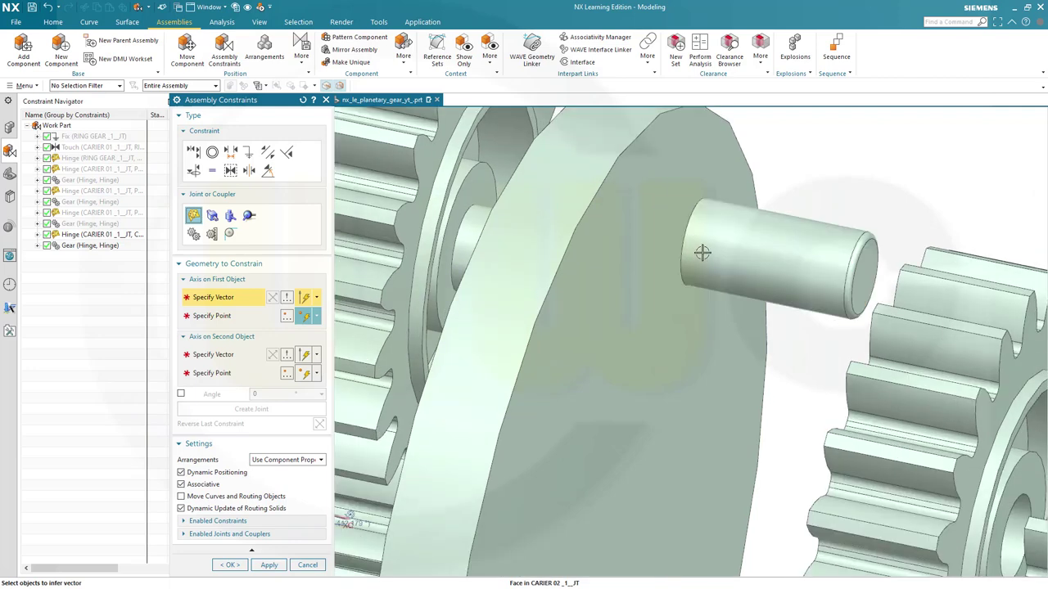
{"action": "mouse_move", "coordinate": [701, 252]}
{"action": "middle_mouse_down"}
{"action": "mouse_move", "coordinate": [709, 266]}
{"action": "mouse_move", "coordinate": [713, 259]}
{"action": "middle_mouse_up"}
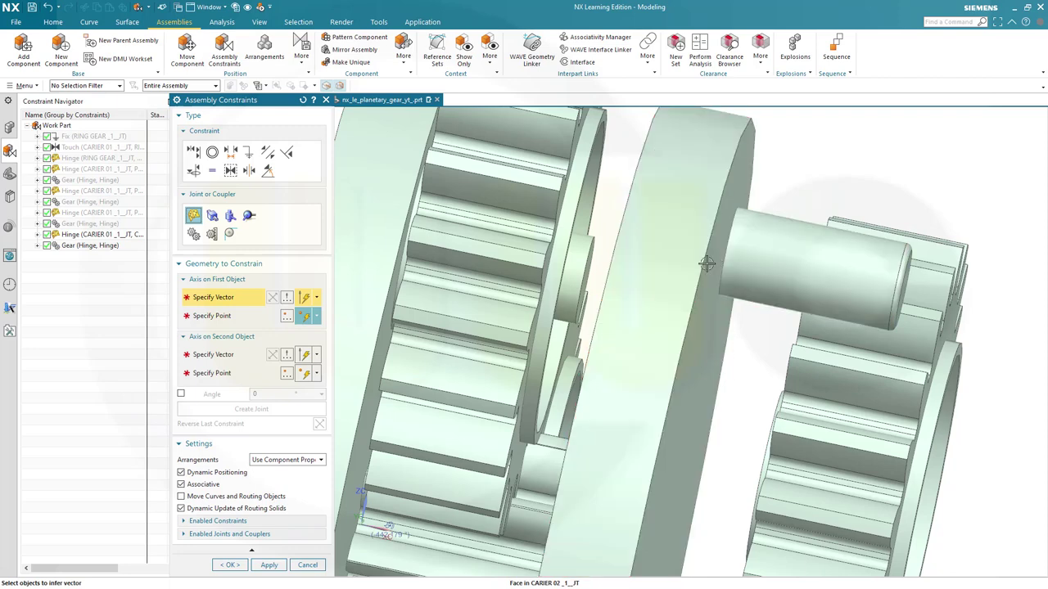
{"action": "mouse_move", "coordinate": [713, 257]}
{"action": "middle_mouse_down"}
{"action": "mouse_move", "coordinate": [674, 252]}
{"action": "mouse_move", "coordinate": [696, 247]}
{"action": "middle_mouse_up"}
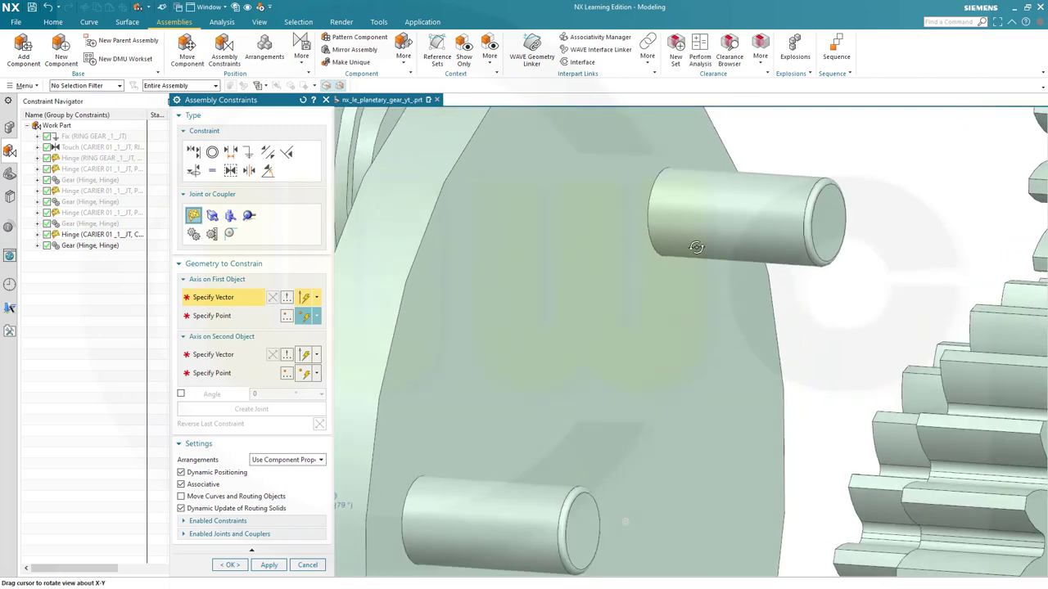
{"action": "left_click", "coordinate": [650, 243]}
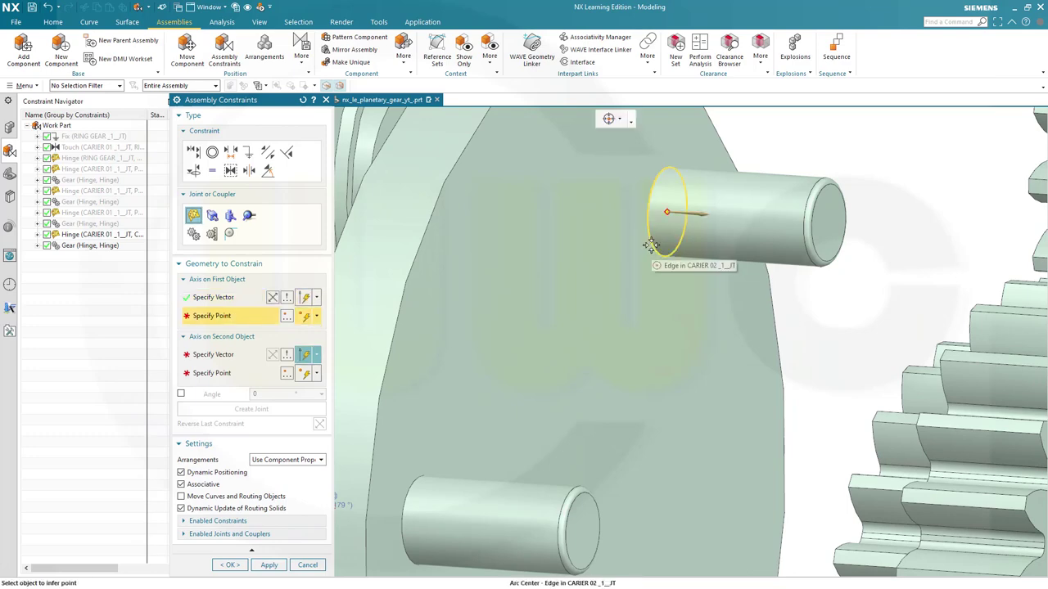
{"action": "left_click", "coordinate": [677, 249]}
Set the hinge's second axis from the carrier-facing bore edge of the separated planet gear and create the joint
{"action": "scroll", "coordinate": [816, 292], "scroll_direction": "down", "scroll_amount": 5}
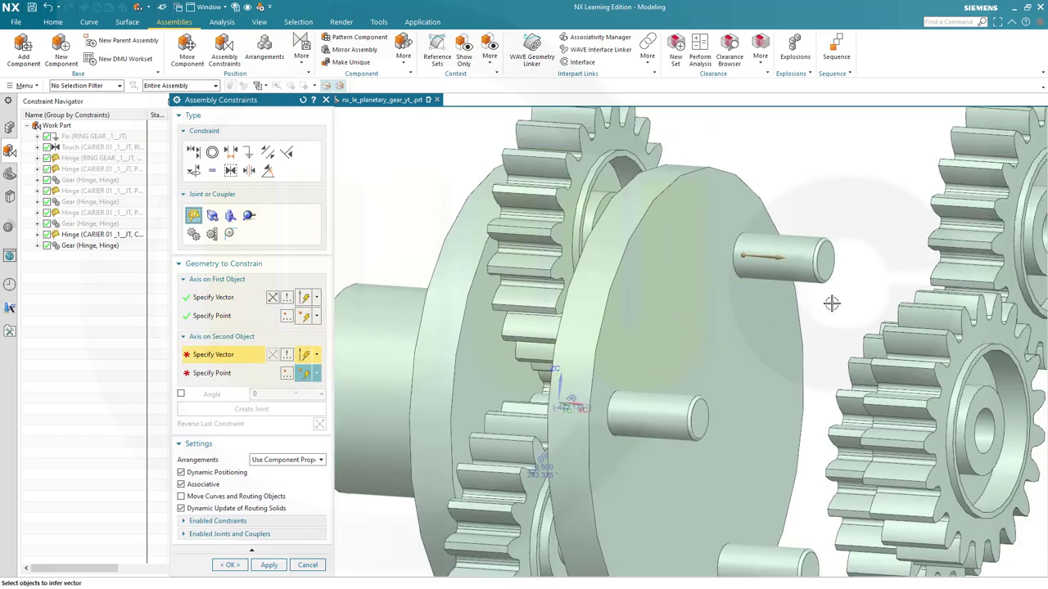
{"action": "middle_click_drag", "start_coordinate": [847, 307], "coordinate": [891, 276]}
{"action": "scroll", "coordinate": [908, 262], "scroll_direction": "up", "scroll_amount": 2}
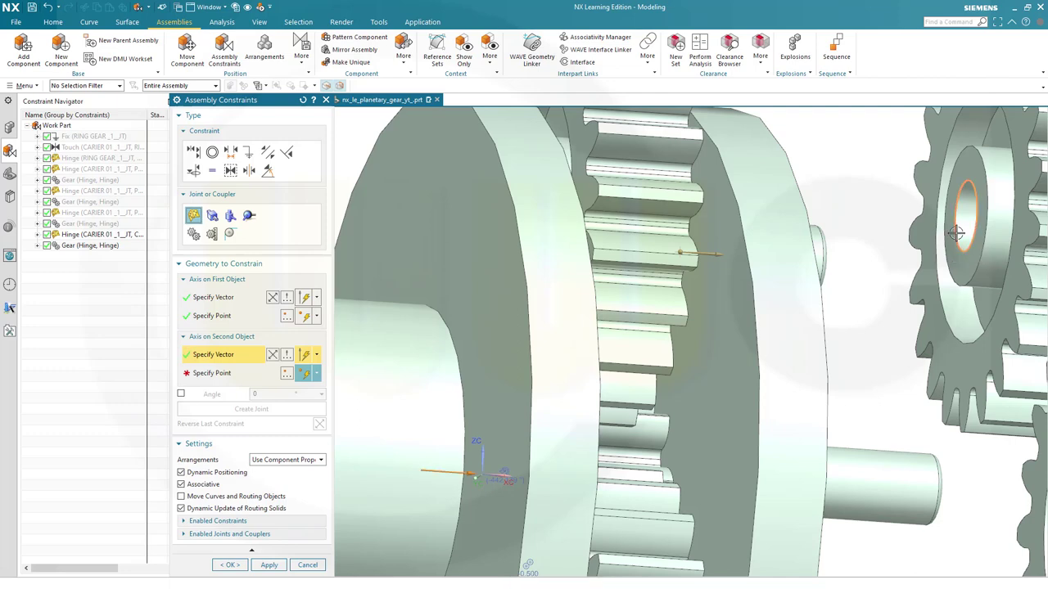
{"action": "left_click", "coordinate": [955, 232]}
{"action": "left_click", "coordinate": [955, 230]}
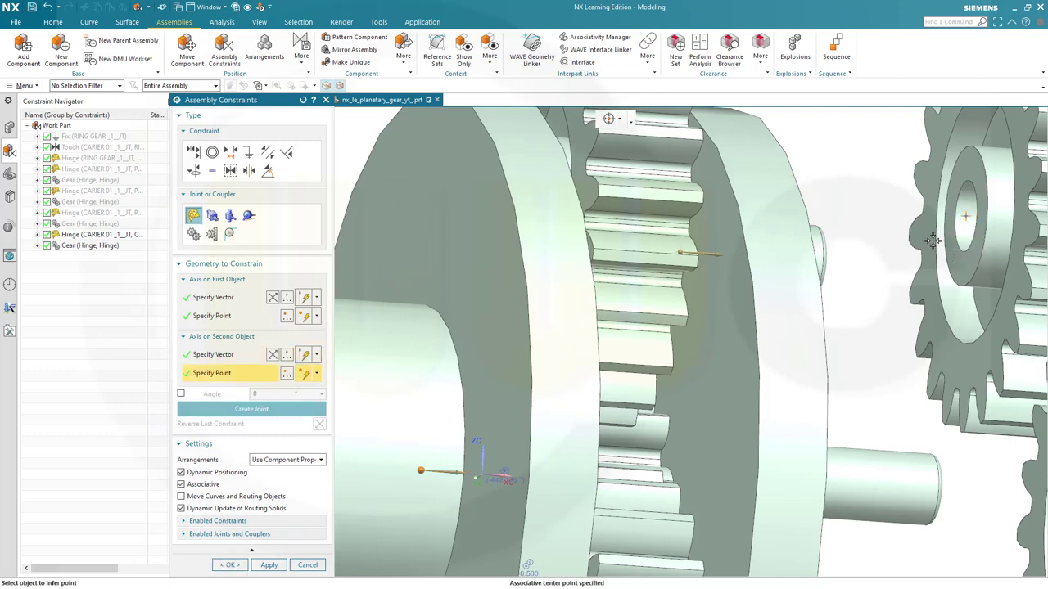
{"action": "scroll", "coordinate": [912, 253], "scroll_direction": "down", "scroll_amount": 5}
{"action": "middle_click_drag", "start_coordinate": [908, 257], "coordinate": [824, 299]}
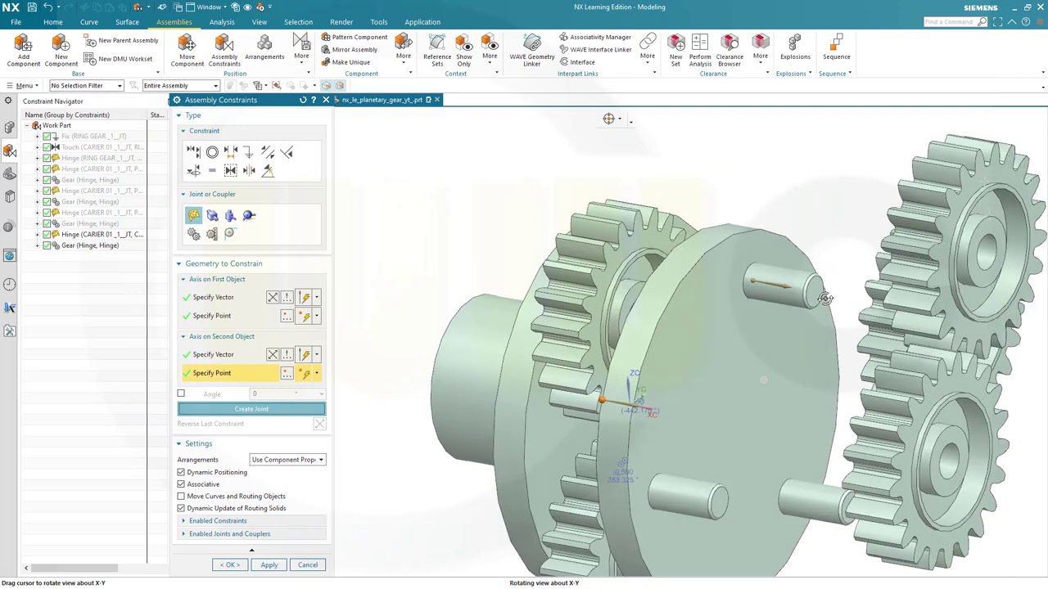
{"action": "middle_click_drag", "start_coordinate": [825, 298], "coordinate": [825, 298]}
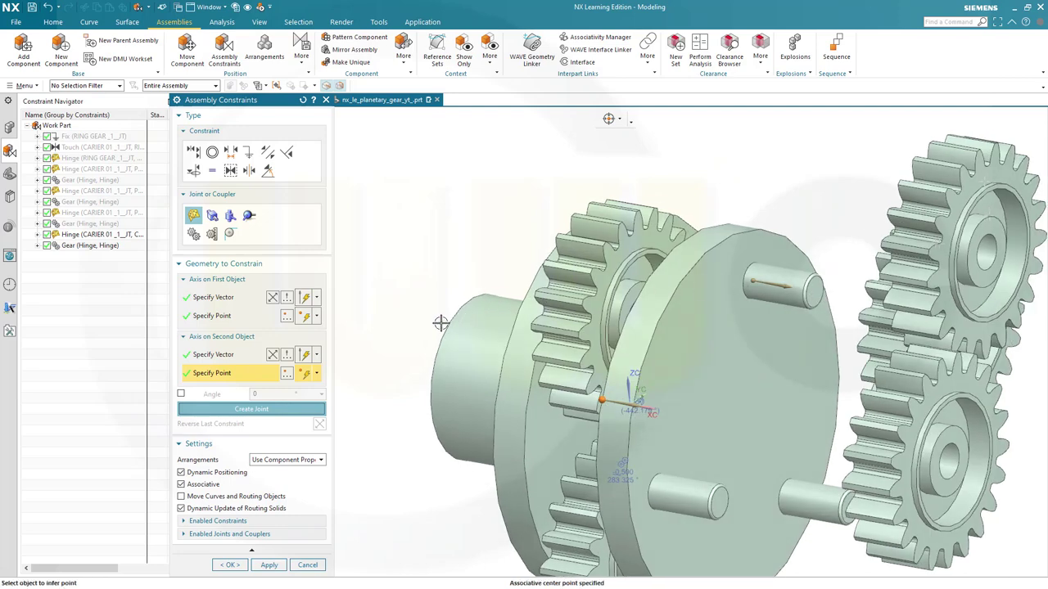
{"action": "left_click", "coordinate": [263, 410]}
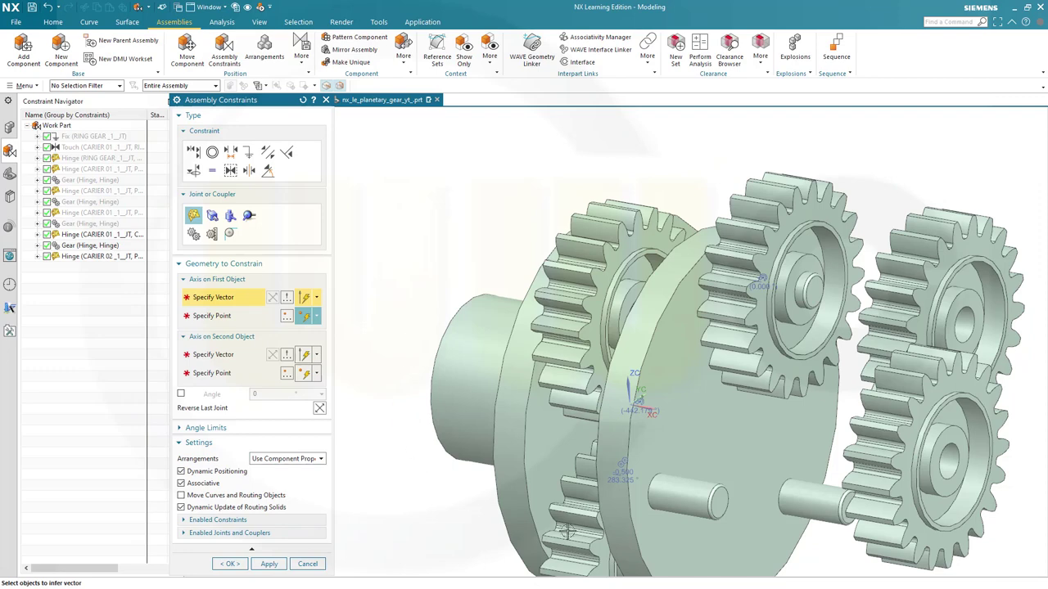
Create and apply a Hinge joint between the base edge of a second carrier pin and the carrier-facing bore edge of another planet gear
{"action": "scroll", "coordinate": [655, 524], "scroll_direction": "up", "scroll_amount": 4}
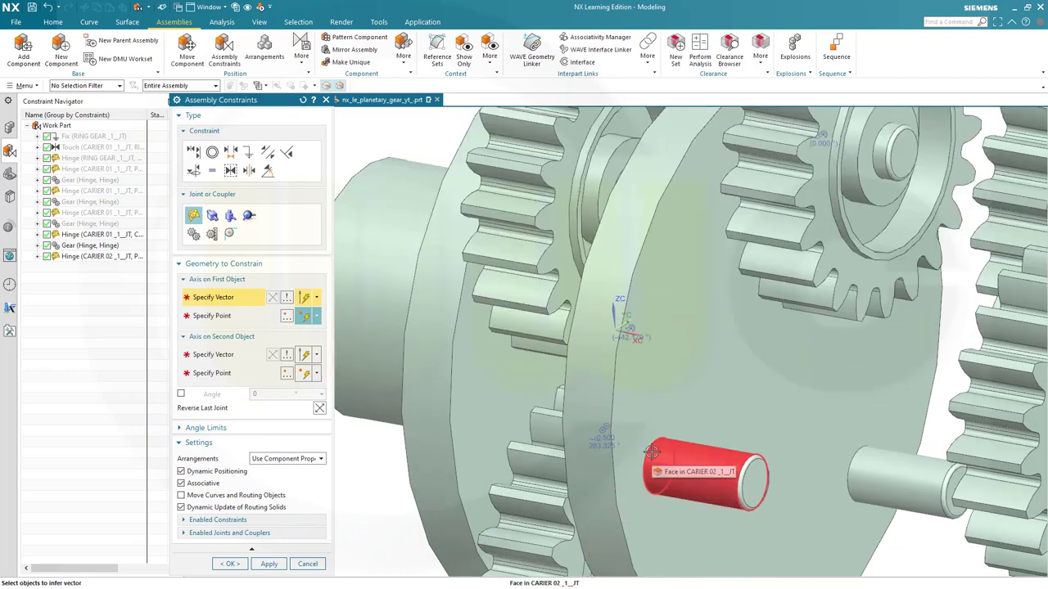
{"action": "left_click", "coordinate": [651, 452]}
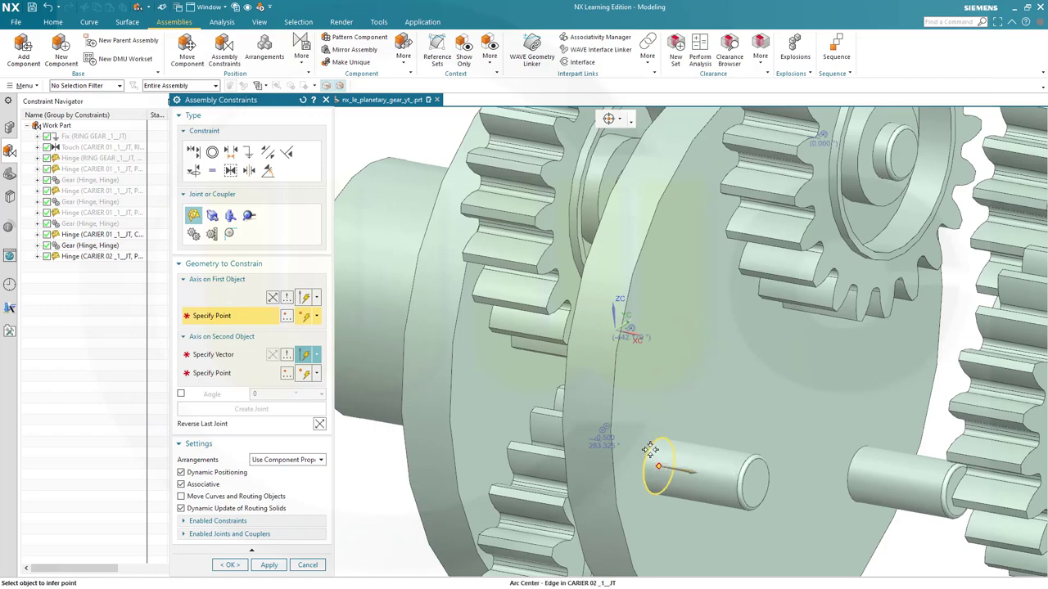
{"action": "left_click", "coordinate": [650, 450]}
{"action": "middle_click_drag", "start_coordinate": [769, 392], "coordinate": [833, 451]}
{"action": "scroll", "coordinate": [941, 390], "scroll_direction": "down", "scroll_amount": 2}
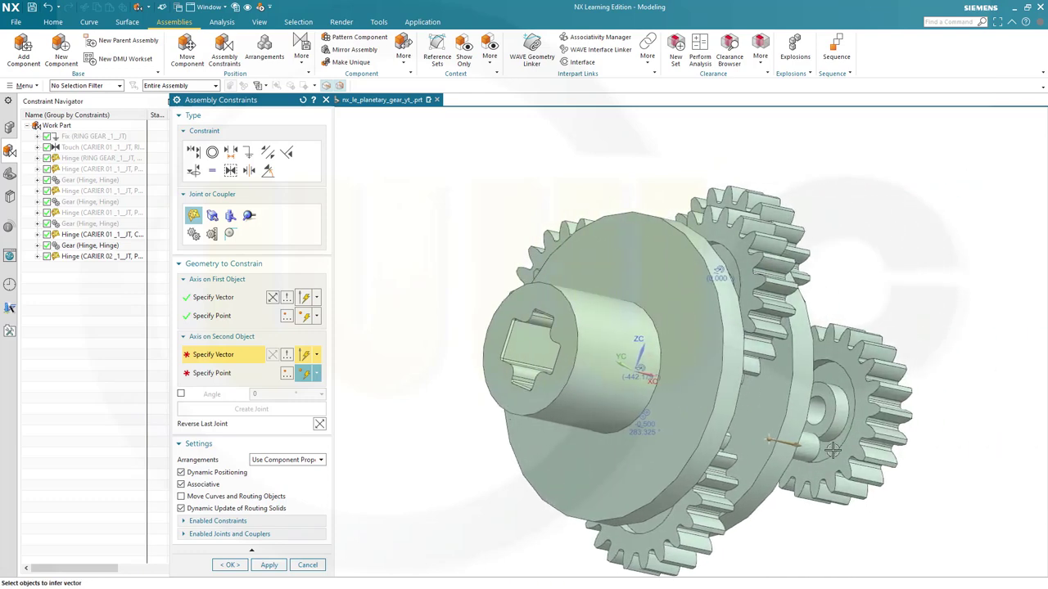
{"action": "scroll", "coordinate": [832, 451], "scroll_direction": "up", "scroll_amount": 2}
{"action": "left_click", "coordinate": [830, 390]}
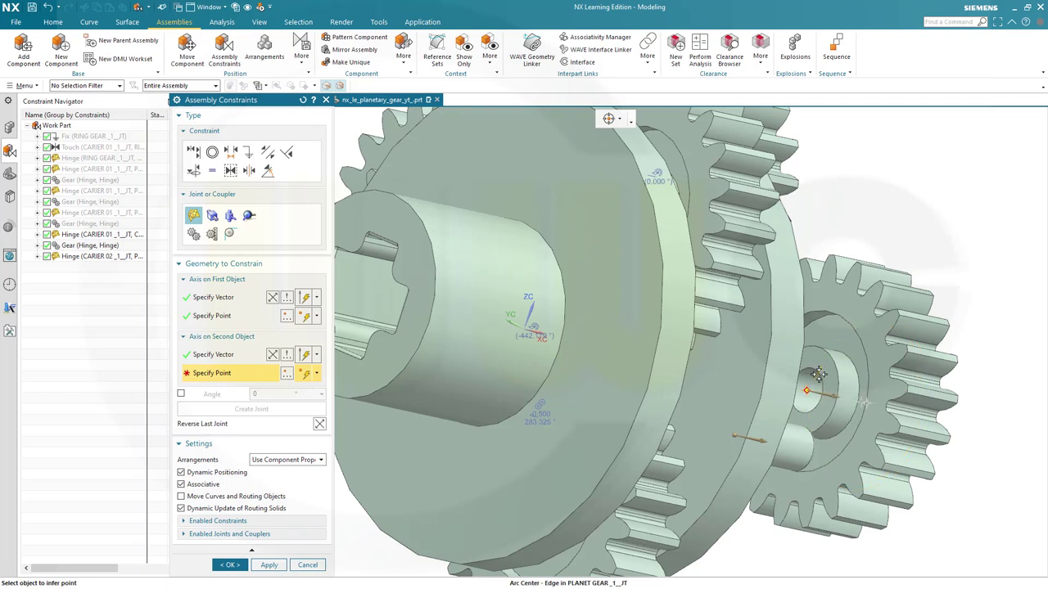
{"action": "left_click", "coordinate": [812, 373]}
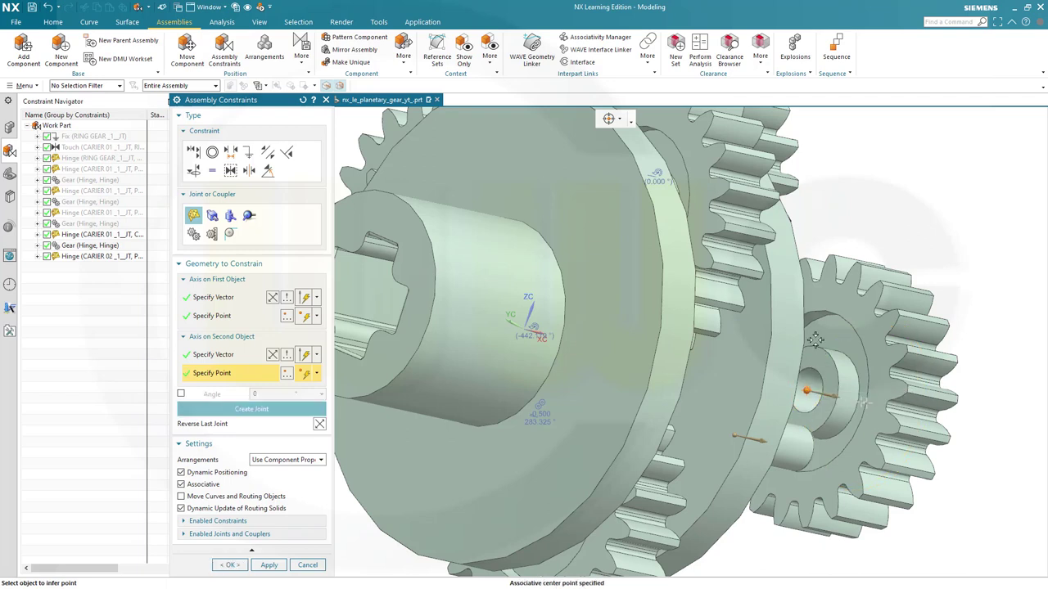
{"action": "left_click", "coordinate": [248, 410]}
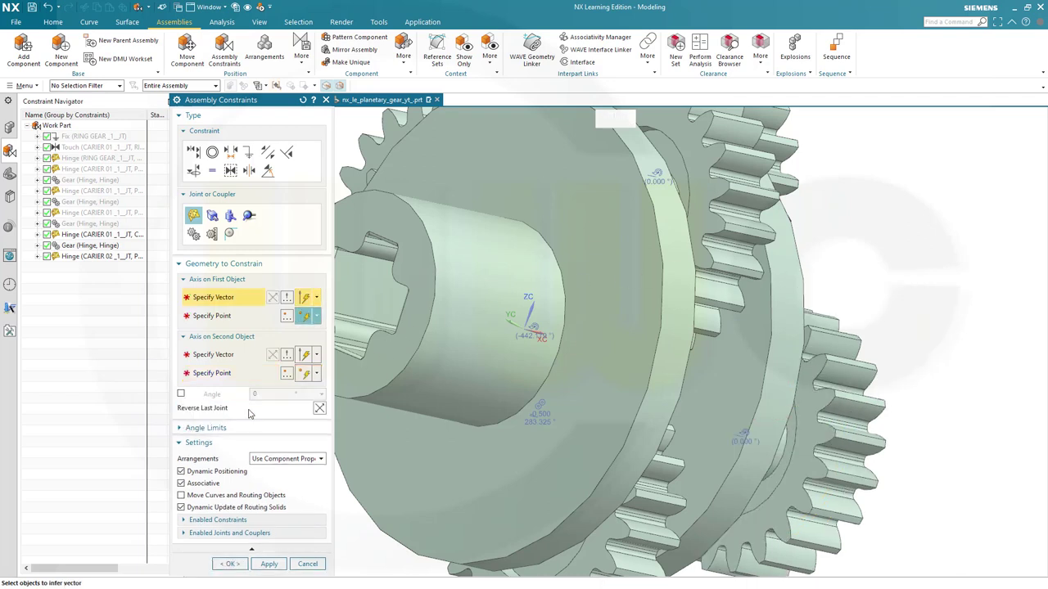
{"action": "left_click", "coordinate": [265, 568]}
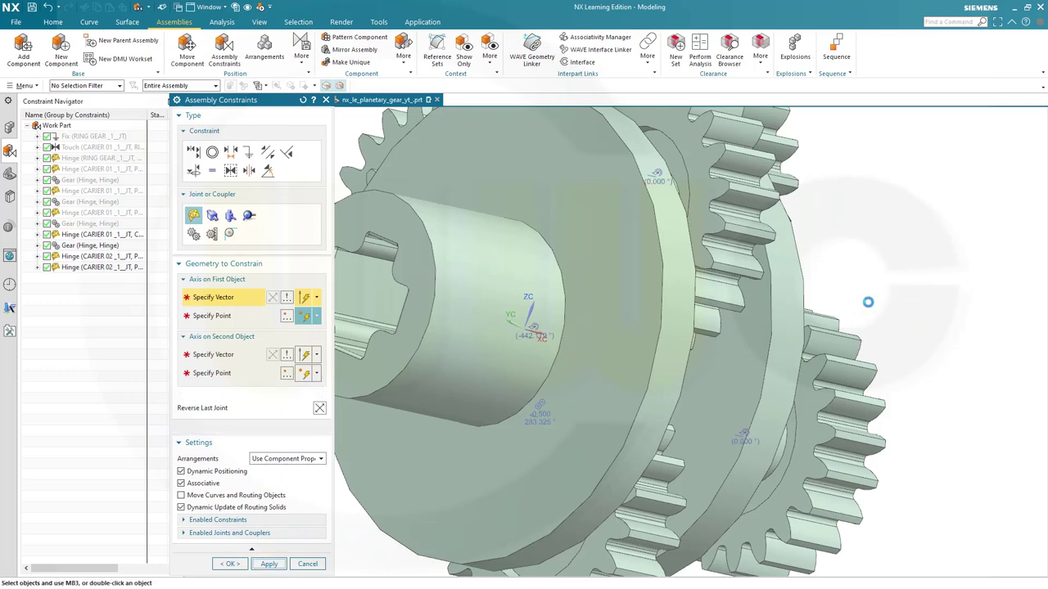
Create a Hinge joint between the base edge of the second carrier's free pin and the carrier-facing bore edge of the remaining planet gear
{"action": "middle_click_drag", "start_coordinate": [868, 302], "coordinate": [757, 320]}
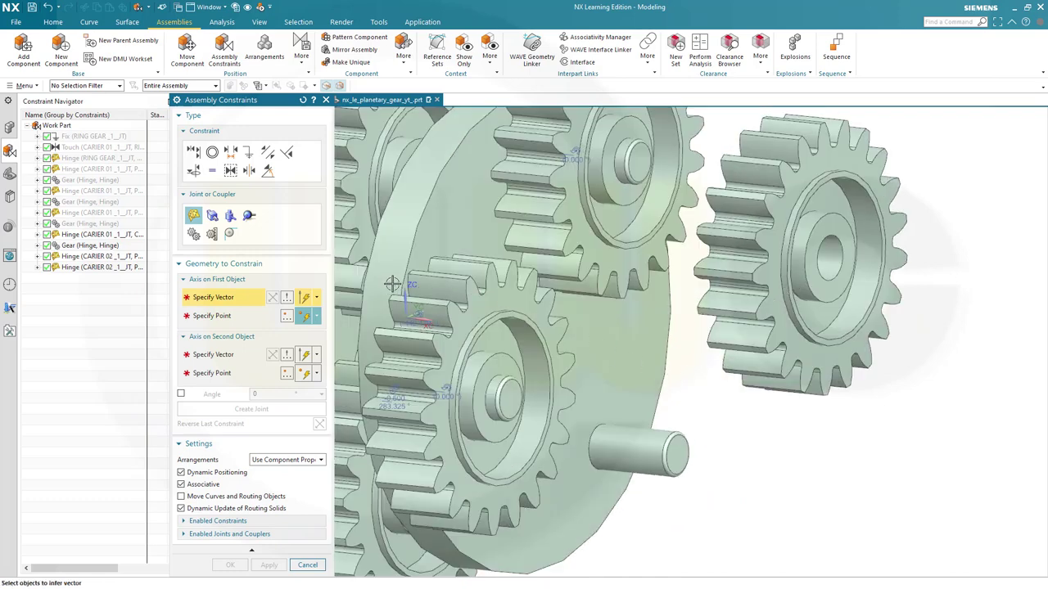
{"action": "left_click", "coordinate": [593, 431]}
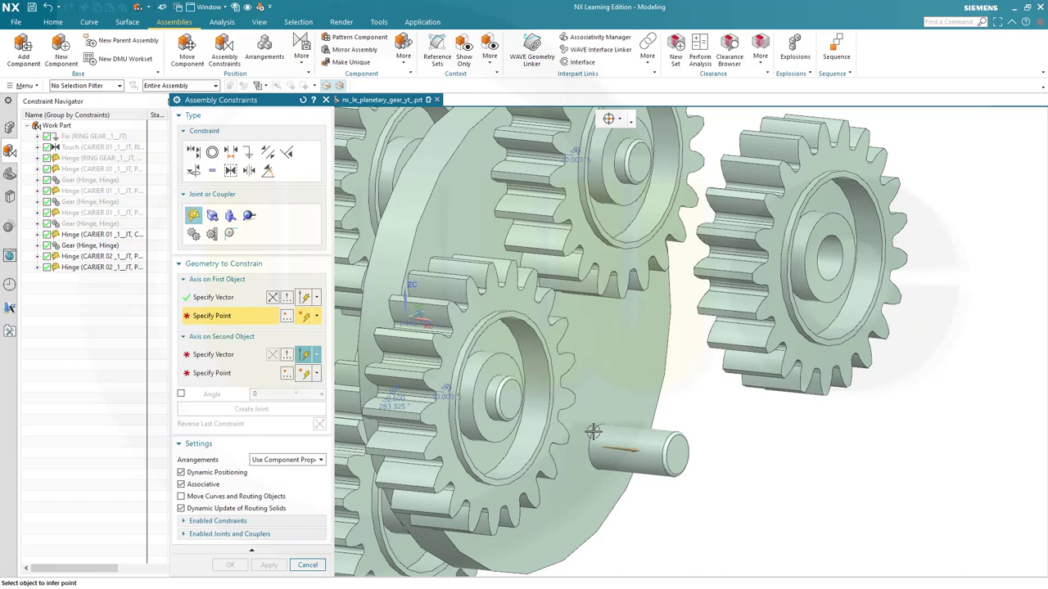
{"action": "left_click", "coordinate": [600, 447]}
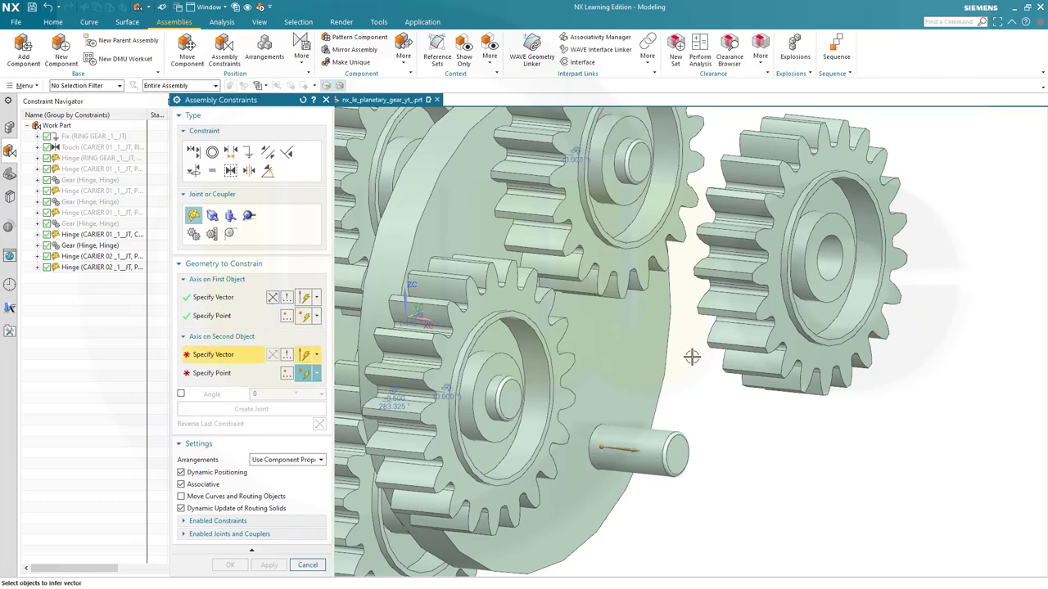
{"action": "middle_click_drag", "start_coordinate": [704, 355], "coordinate": [673, 345]}
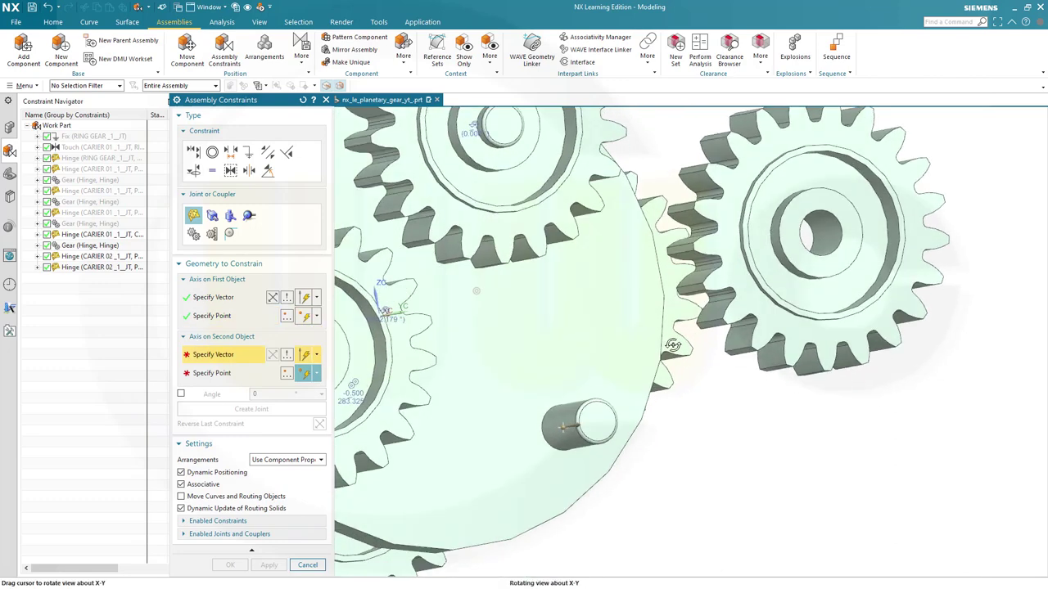
{"action": "left_click", "coordinate": [811, 236]}
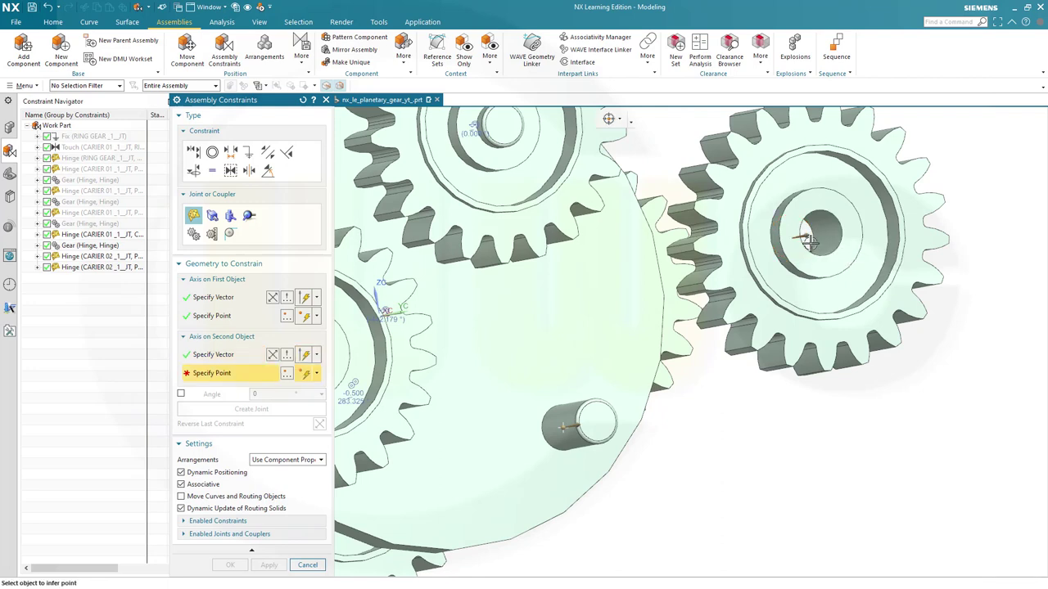
{"action": "left_click", "coordinate": [806, 238]}
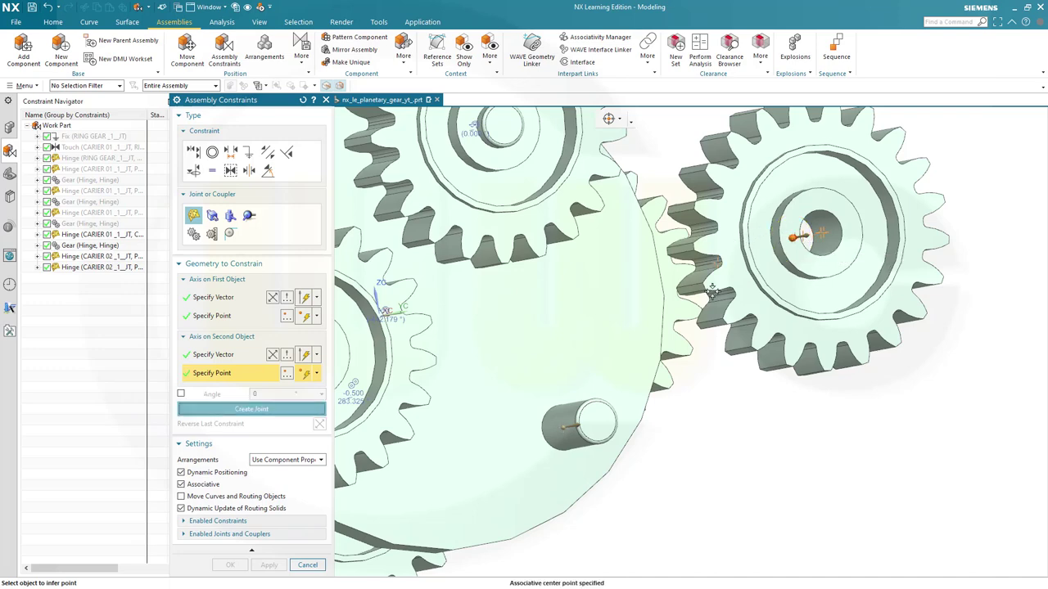
{"action": "middle_click_drag", "start_coordinate": [748, 398], "coordinate": [585, 385]}
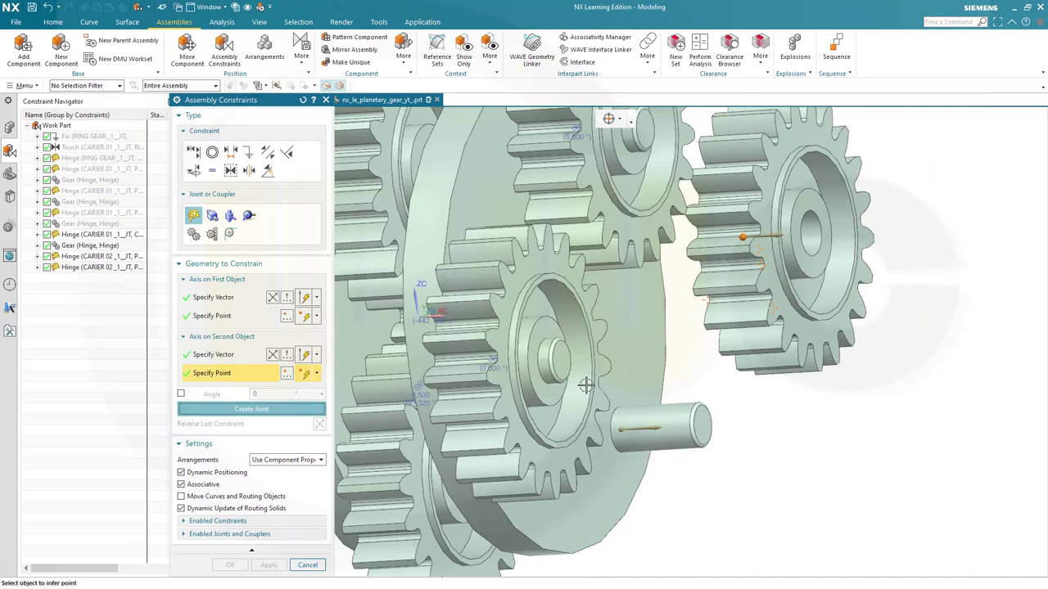
{"action": "left_click", "coordinate": [251, 409]}
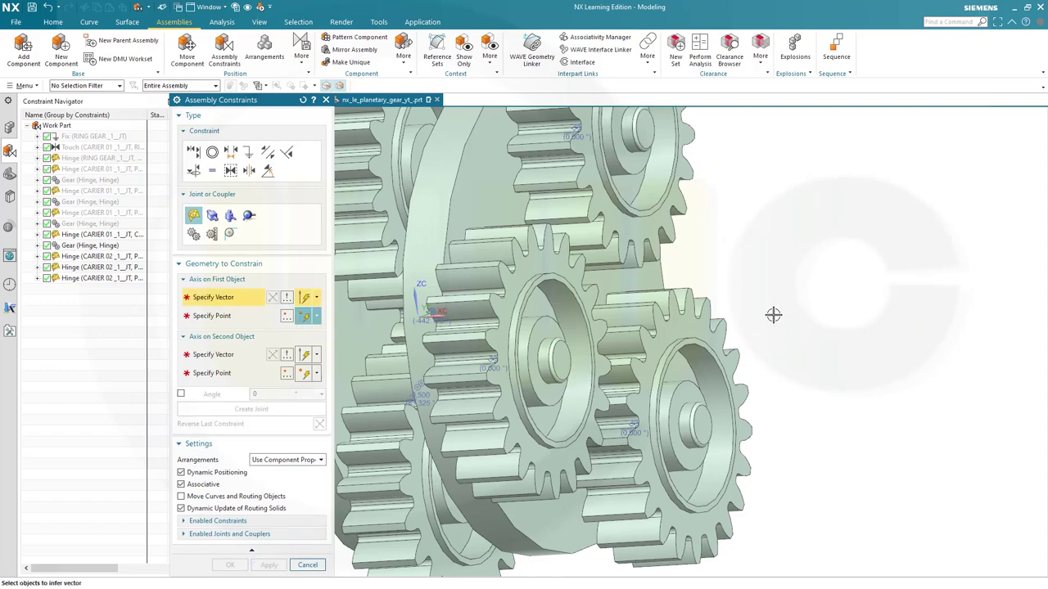
Gear-couple the carrier-to-carrier hinge with the second stage's upper planet hinge at ratio -0.5, and rotate the first carrier to test the motion
{"action": "scroll", "coordinate": [783, 320], "scroll_direction": "down", "scroll_amount": 3}
{"action": "middle_click_drag", "start_coordinate": [766, 351], "coordinate": [671, 340]}
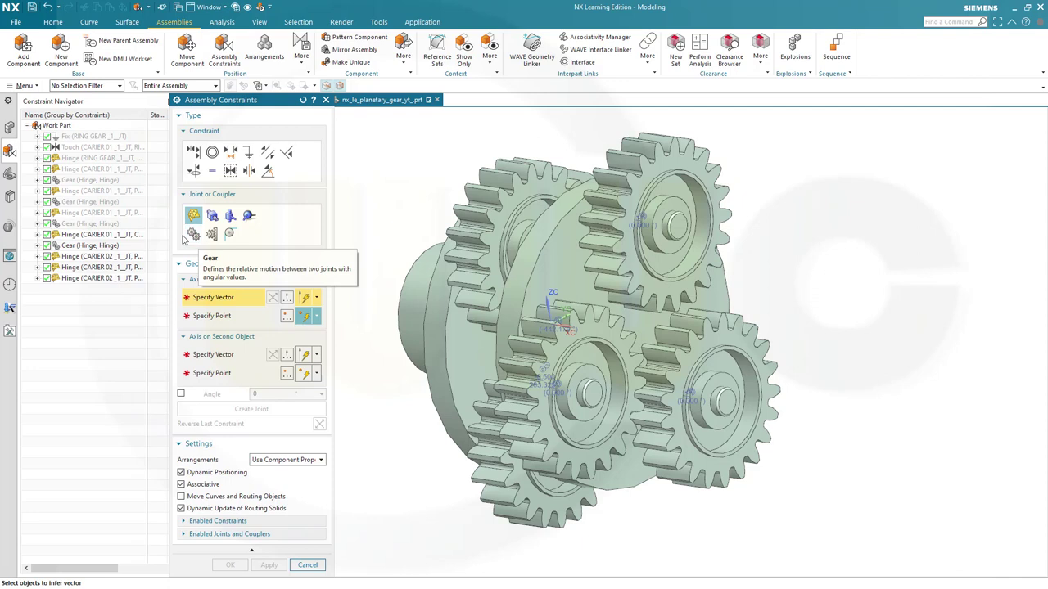
{"action": "left_click", "coordinate": [193, 234]}
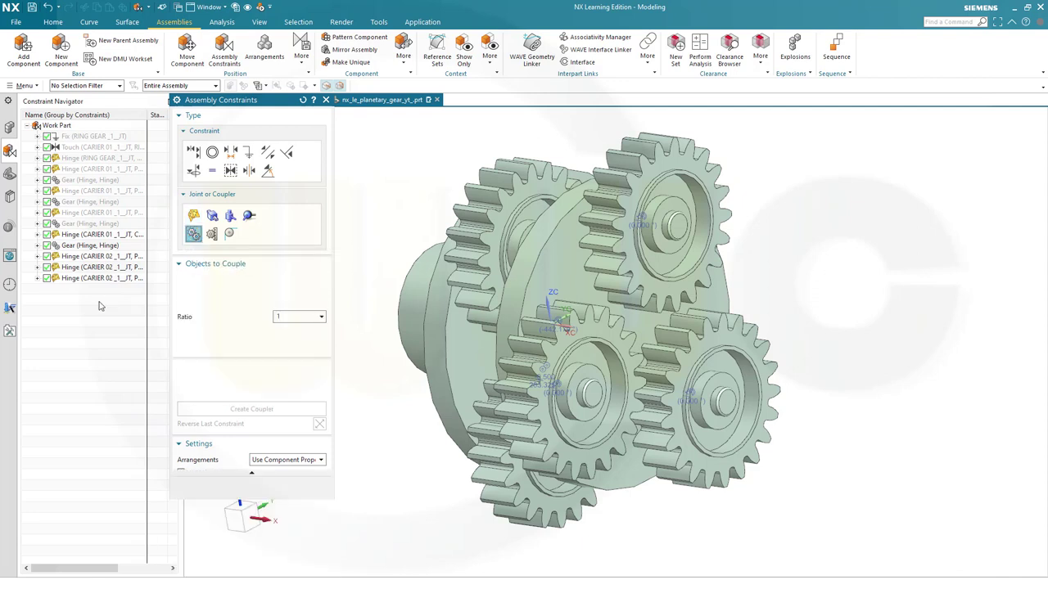
{"action": "left_click", "coordinate": [73, 236]}
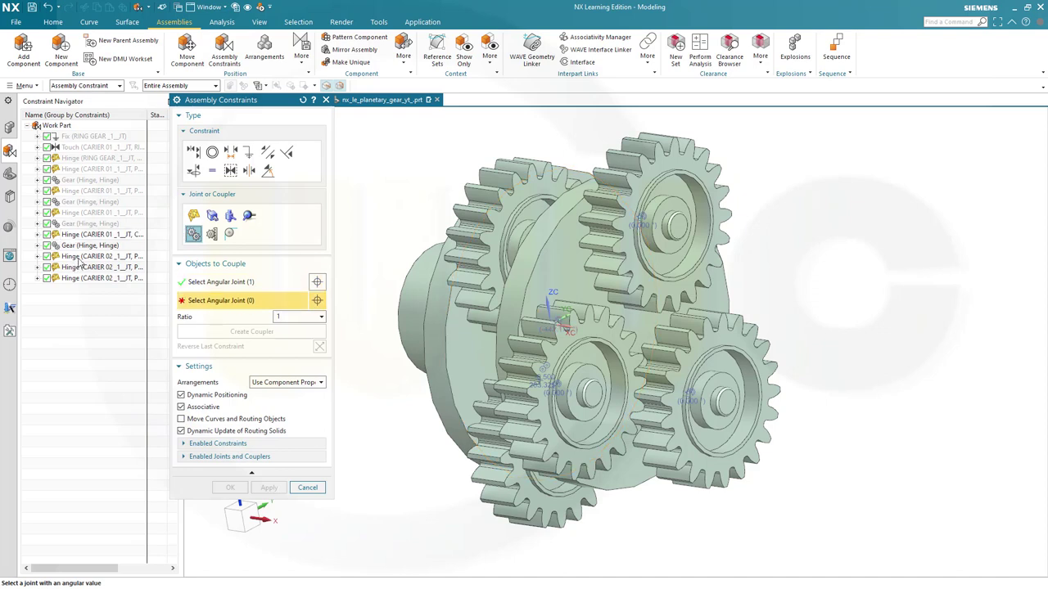
{"action": "left_click", "coordinate": [80, 258]}
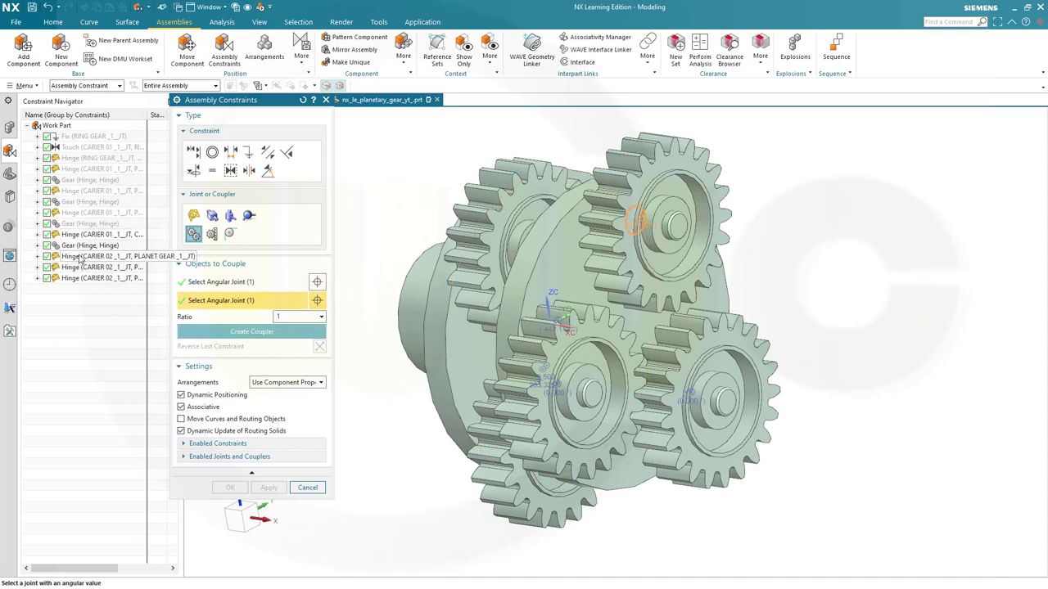
{"action": "left_click", "coordinate": [295, 315]}
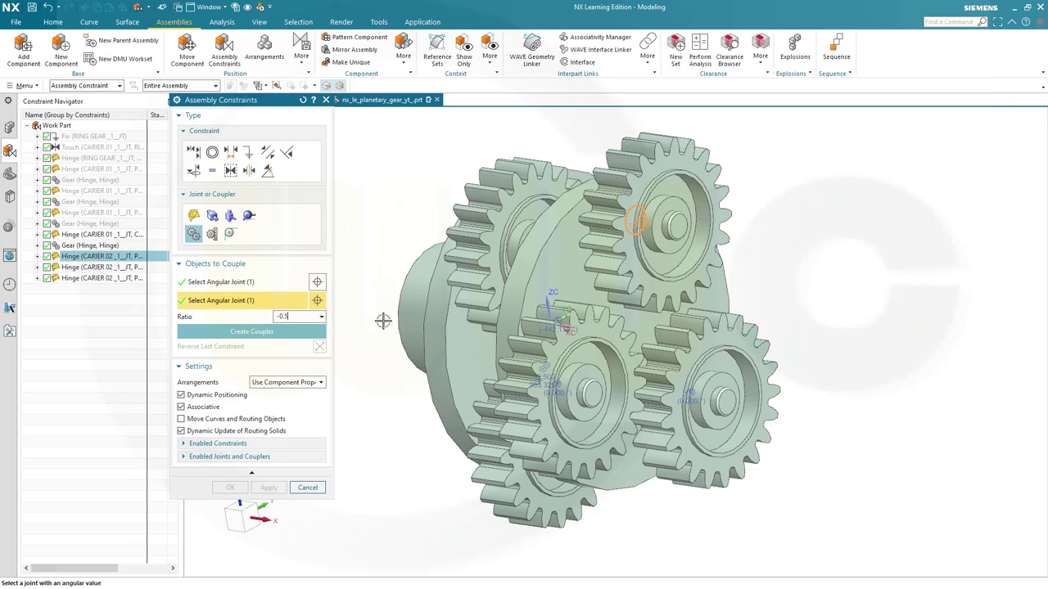
{"action": "left_click", "coordinate": [245, 332]}
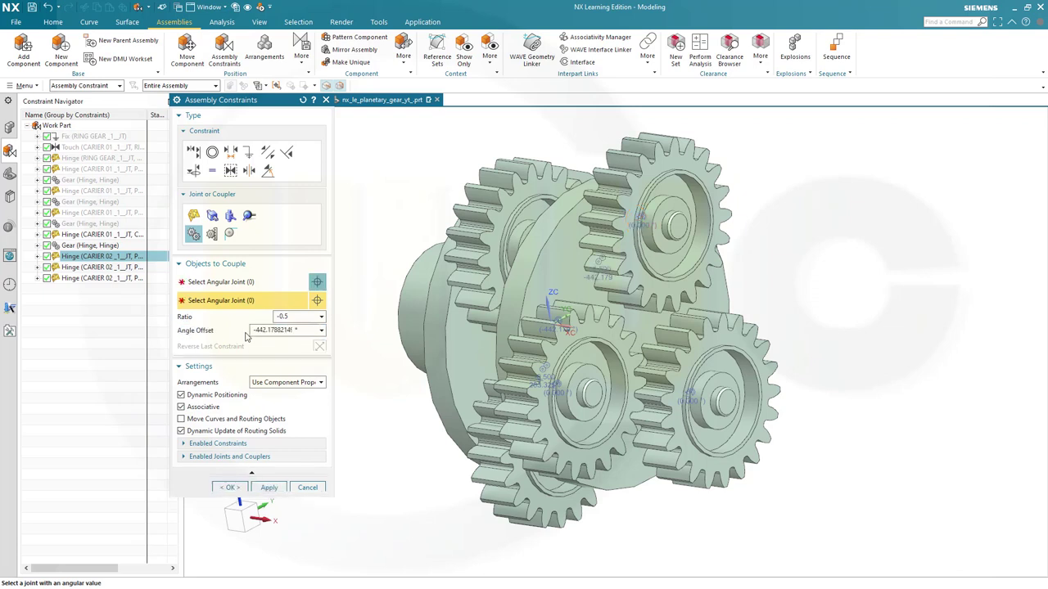
{"action": "left_click", "coordinate": [270, 485]}
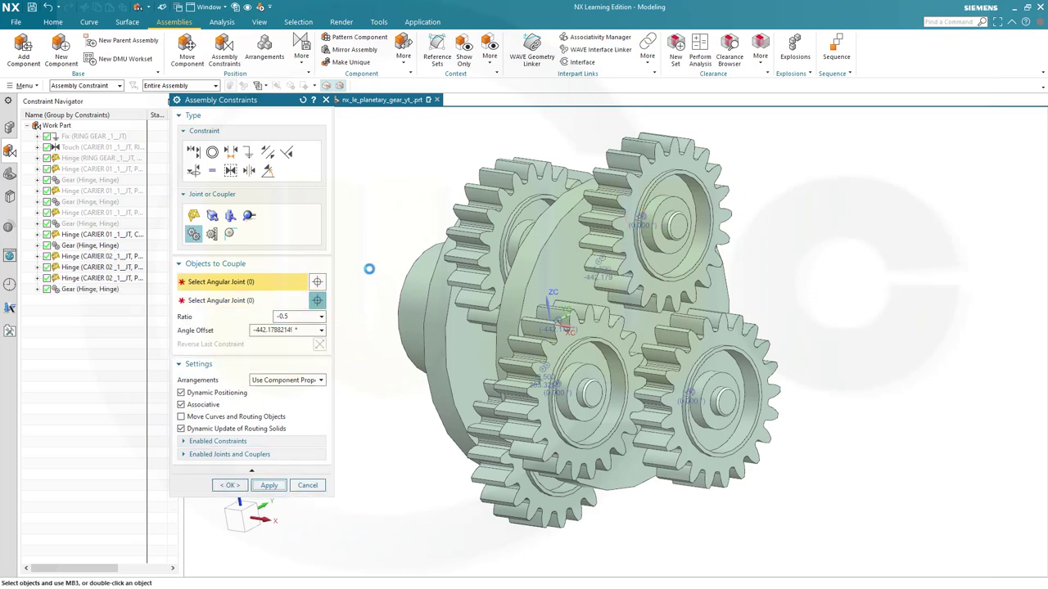
{"action": "left_click", "coordinate": [196, 155]}
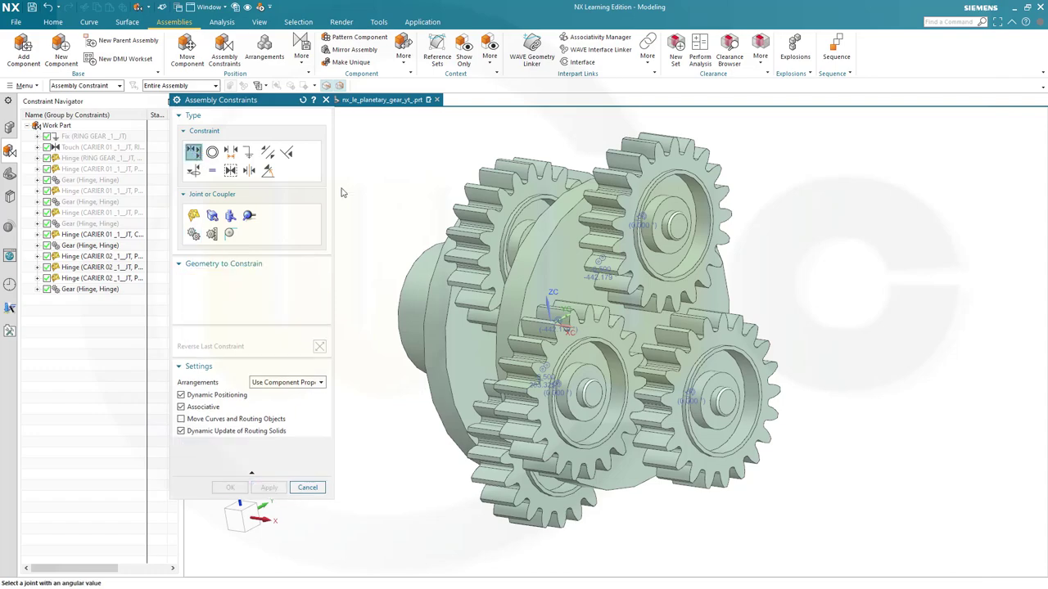
{"action": "middle_click_drag", "start_coordinate": [402, 283], "coordinate": [367, 278]}
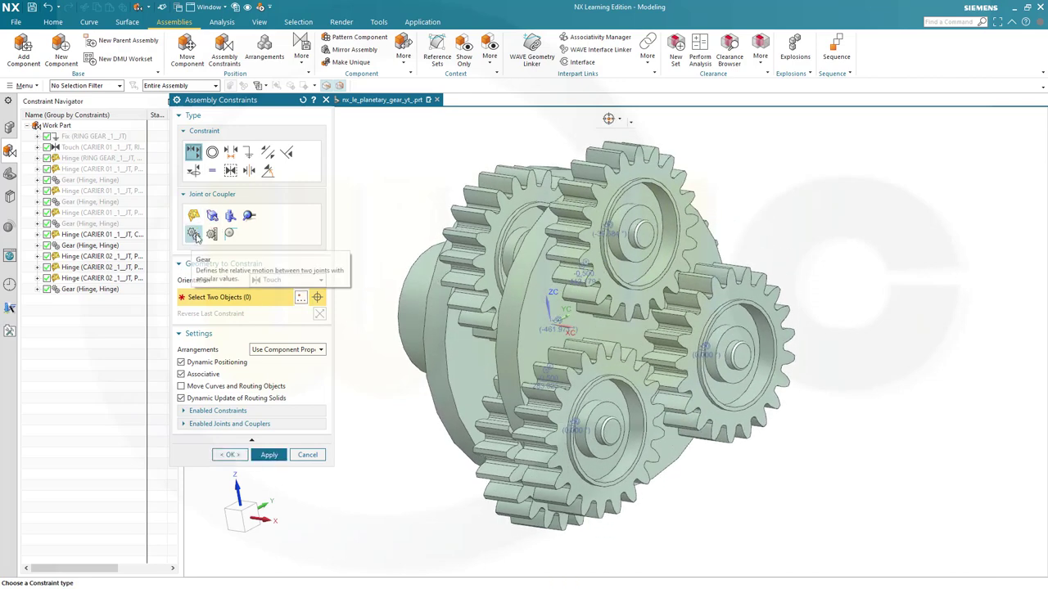
Create and apply a Gear coupler between the carrier-to-carrier hinge and the second carrier's lower planet gear hinge, with ratio -0.5
{"action": "left_click", "coordinate": [193, 234]}
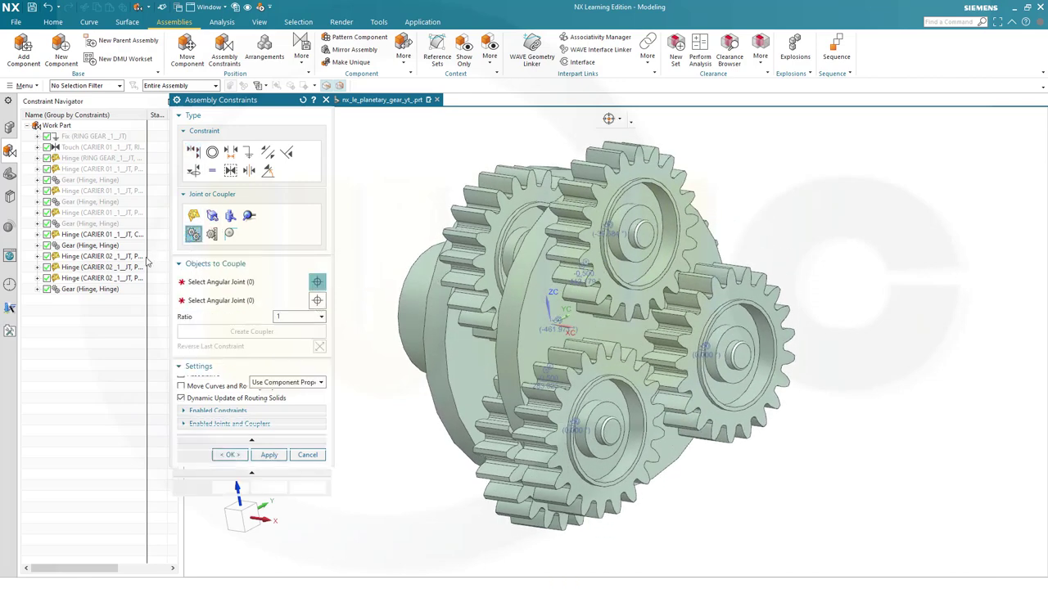
{"action": "left_click", "coordinate": [73, 235]}
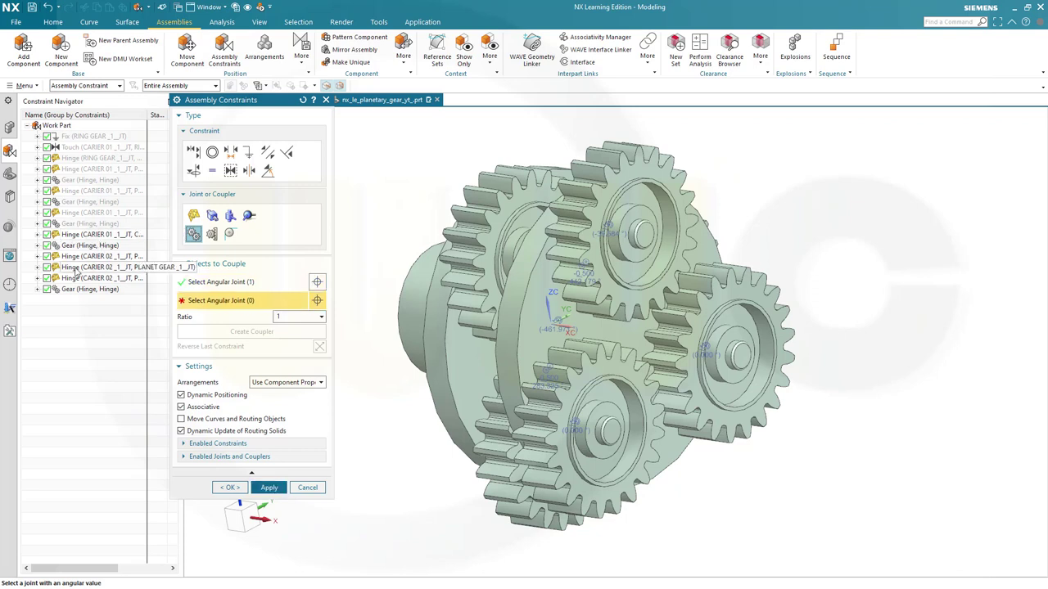
{"action": "left_click", "coordinate": [75, 268]}
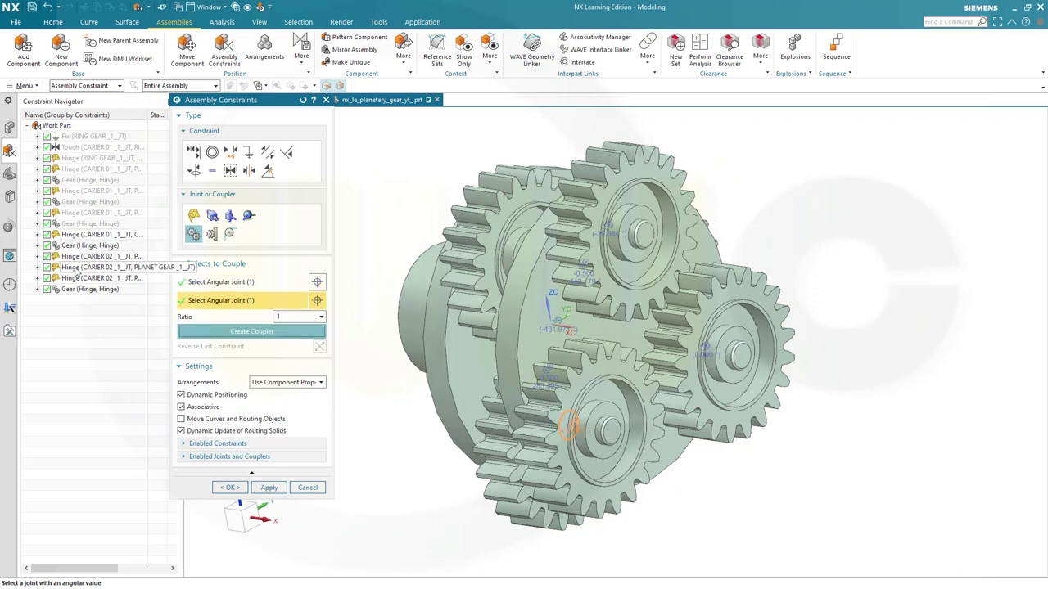
{"action": "double_click", "coordinate": [287, 315]}
{"action": "type", "text": "-0.5"}
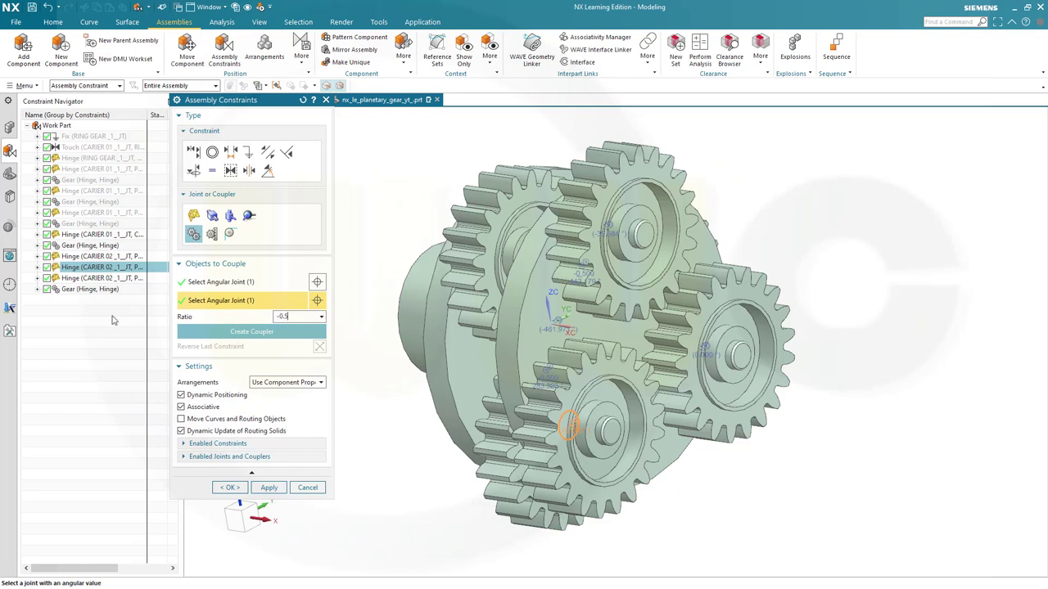
{"action": "left_click", "coordinate": [235, 335]}
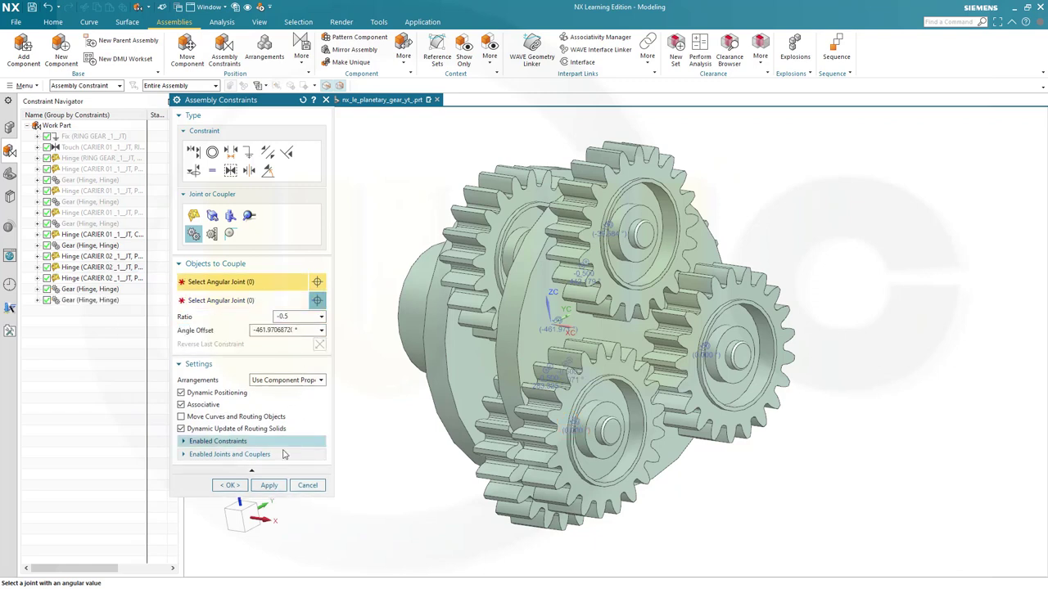
{"action": "left_click", "coordinate": [268, 485]}
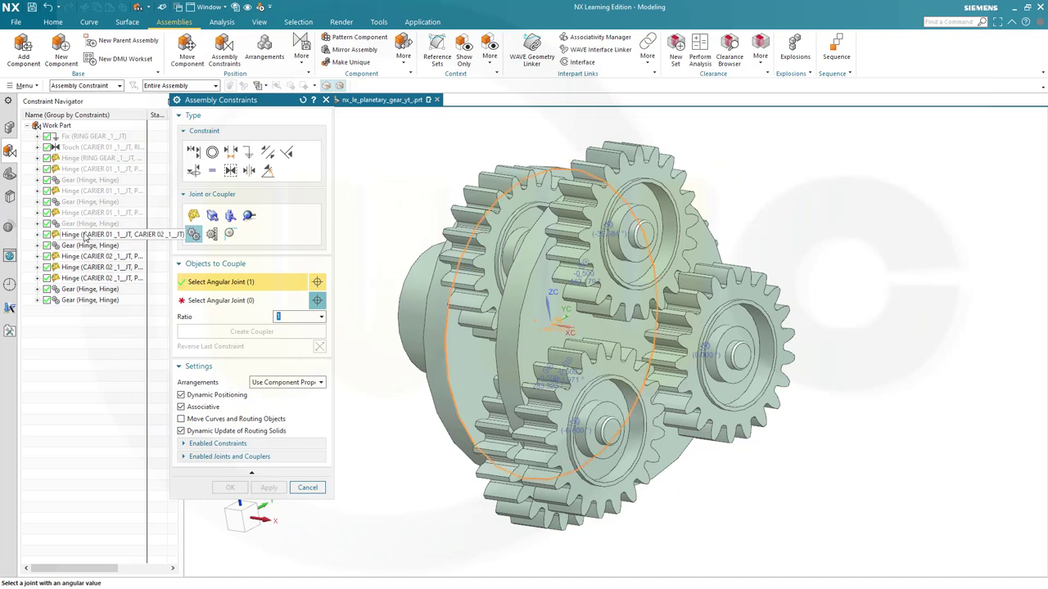
Couple the carrier-to-carrier hinge with the last planet gear hinge on the second carrier through a Gear coupler of ratio -0.5
{"action": "left_click", "coordinate": [88, 236]}
{"action": "left_click", "coordinate": [80, 279]}
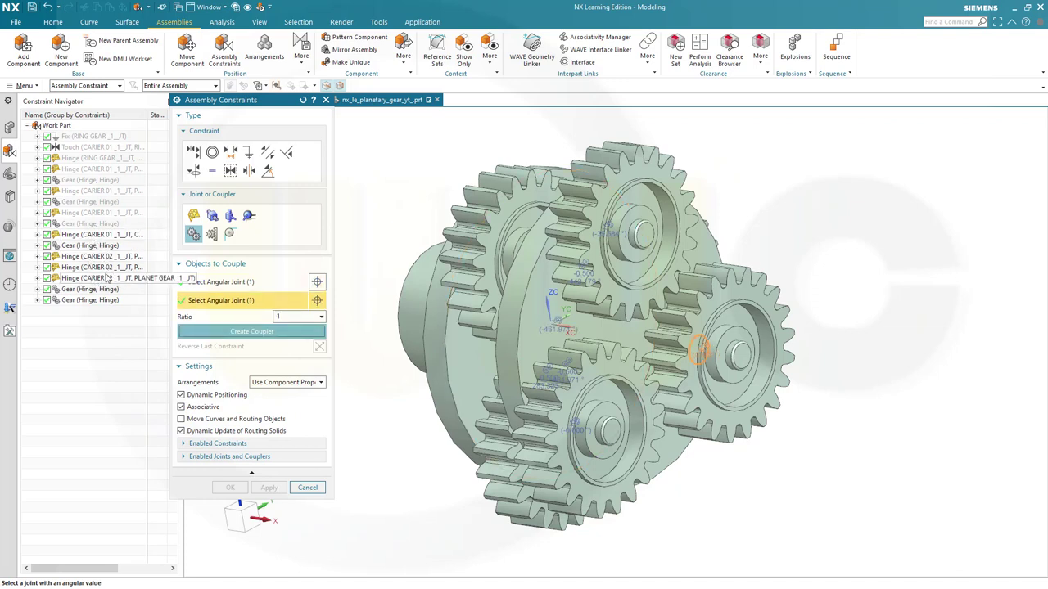
{"action": "double_click", "coordinate": [288, 318]}
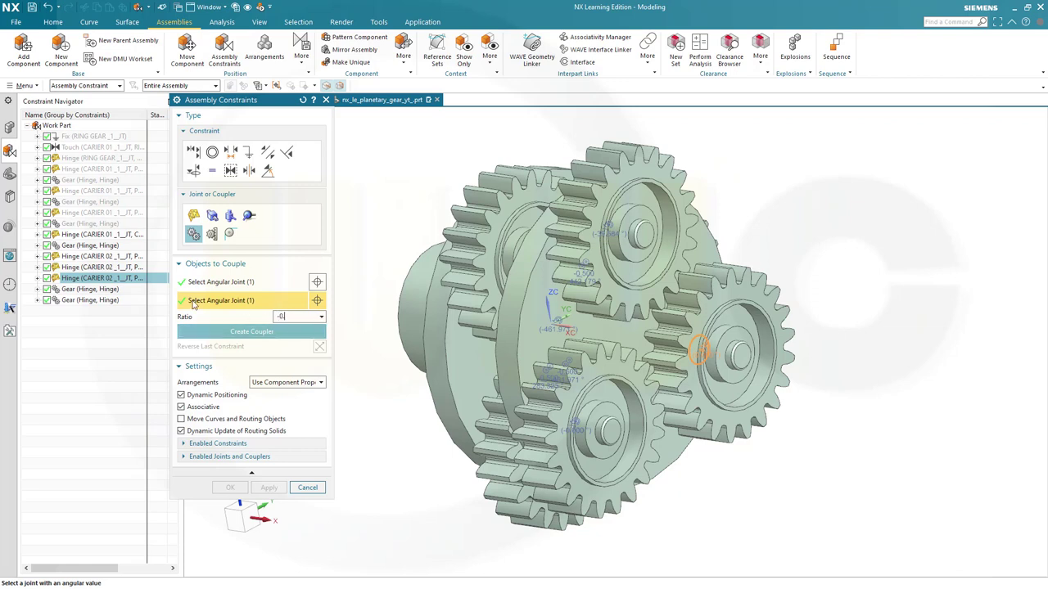
{"action": "left_click", "coordinate": [235, 332]}
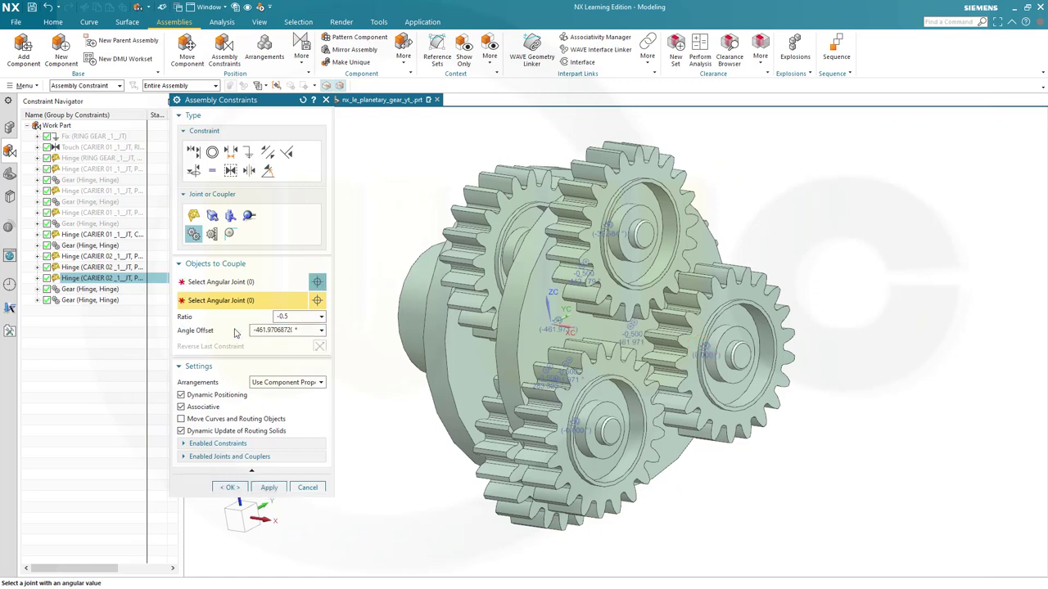
{"action": "left_click", "coordinate": [270, 486]}
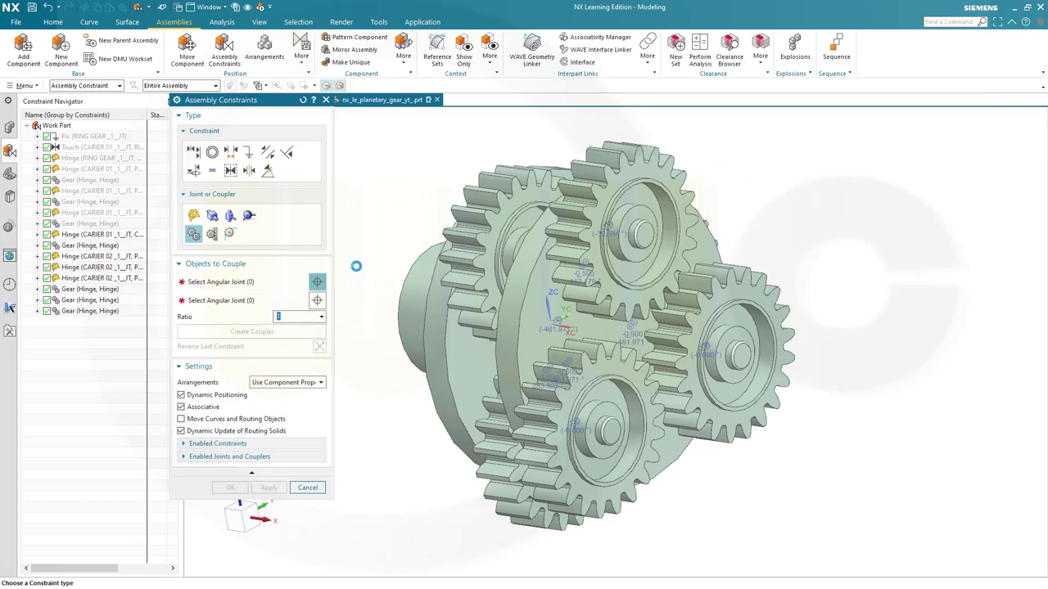
Rotate the first carrier to test how all the coupled planet gears move, and finish Assembly Constraints
{"action": "left_click", "coordinate": [193, 152]}
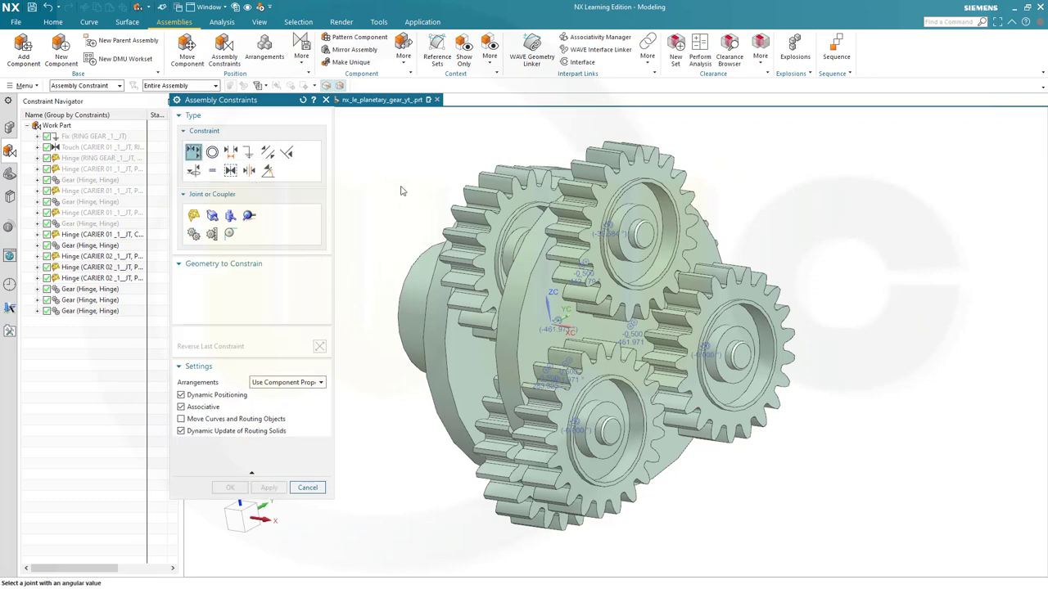
{"action": "left_click_drag", "start_coordinate": [413, 272], "coordinate": [364, 301]}
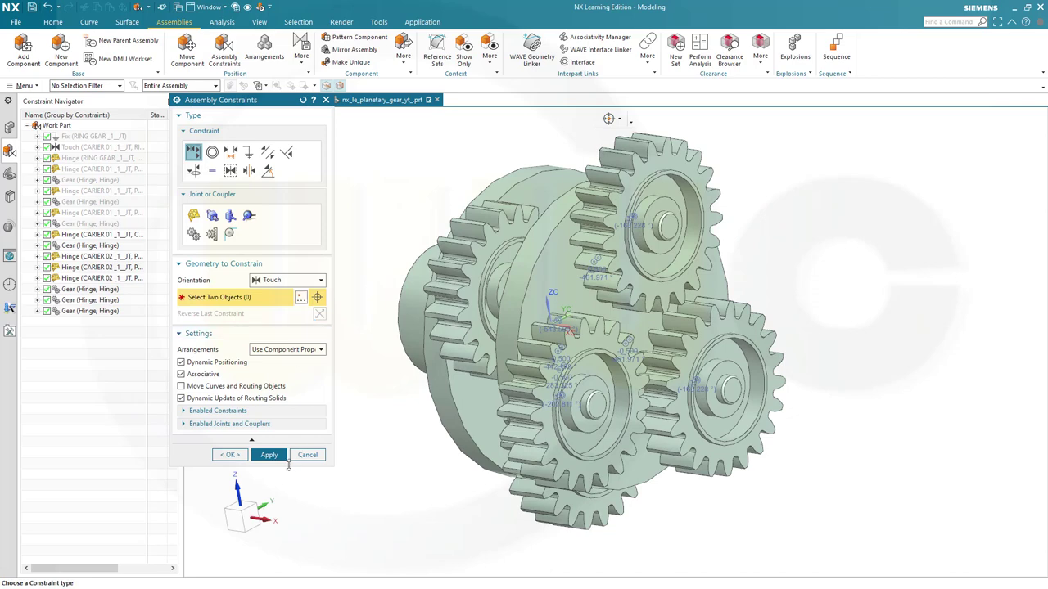
{"action": "left_click", "coordinate": [233, 456]}
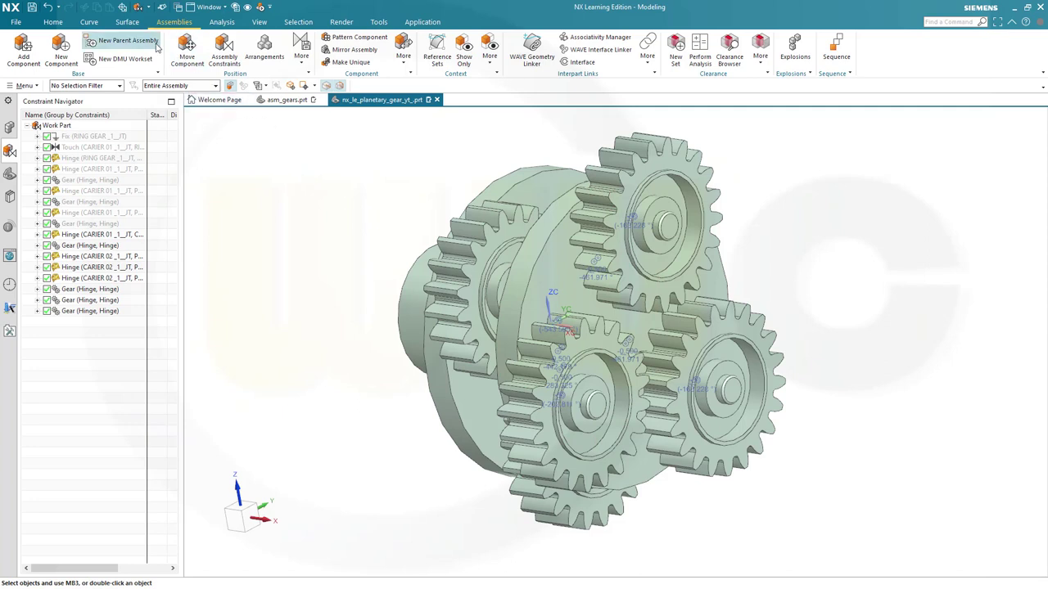
Hide all assembly constraints with Show and Hide
{"action": "left_click", "coordinate": [236, 8]}
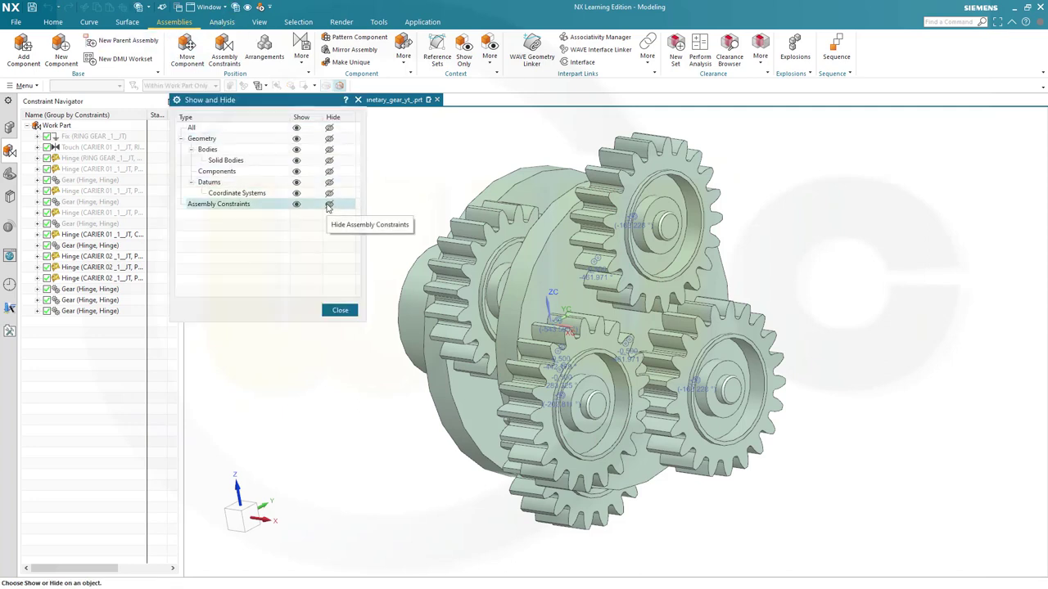
{"action": "left_click", "coordinate": [329, 205]}
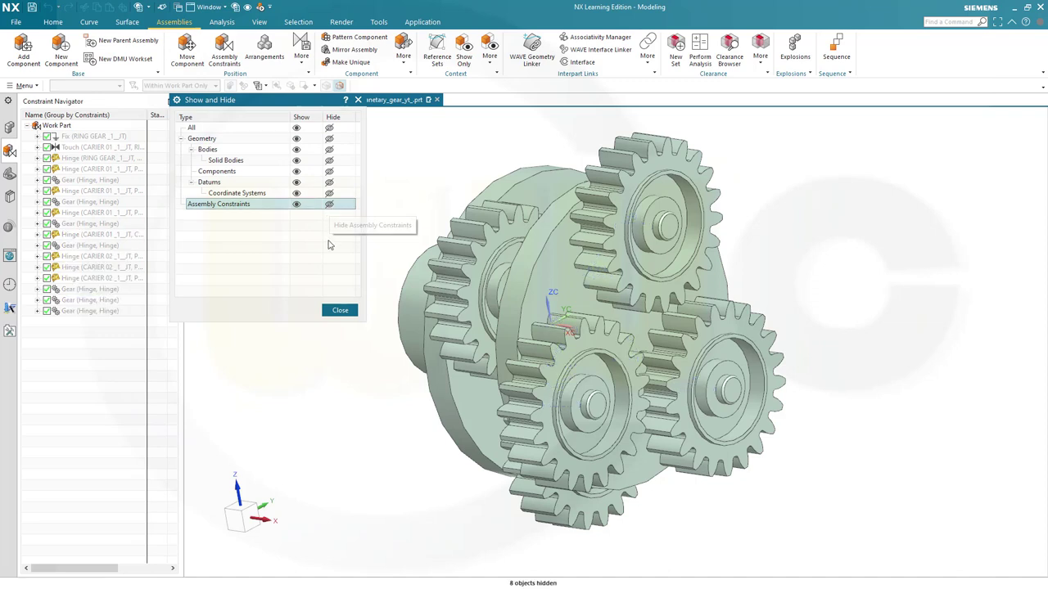
{"action": "left_click", "coordinate": [339, 311]}
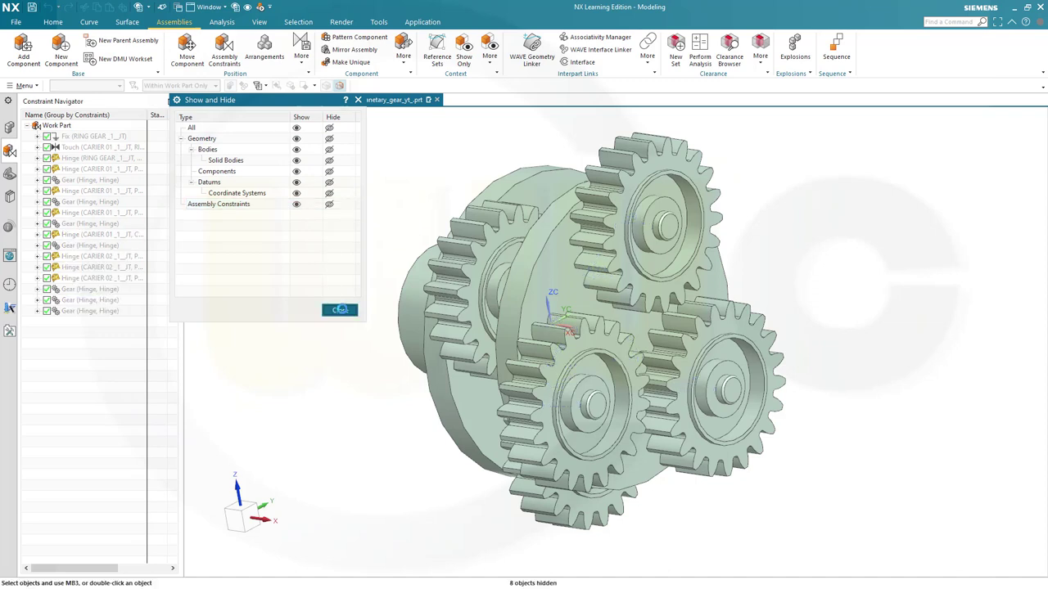
Try to add a single sun gear component (sun gear _1__jt.prt) to the assembly
{"action": "left_click", "coordinate": [22, 47]}
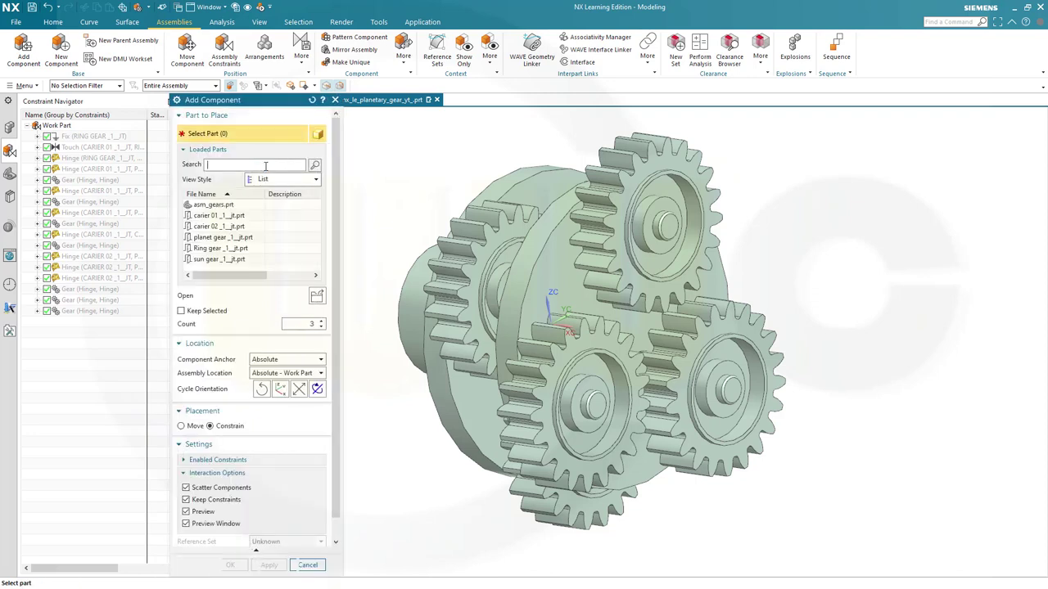
{"action": "left_click", "coordinate": [209, 261]}
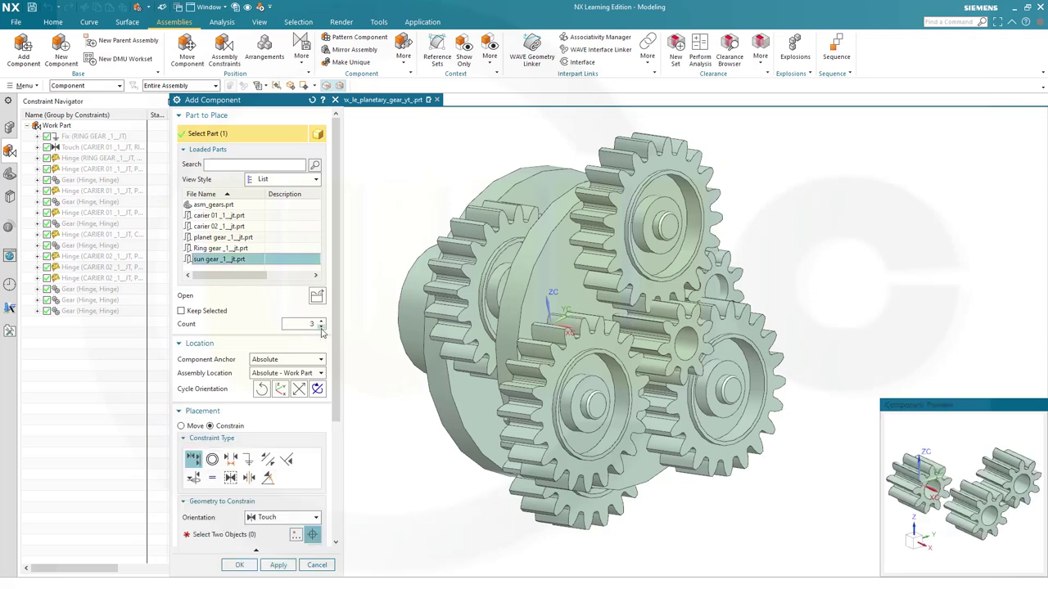
{"action": "left_click", "coordinate": [322, 327]}
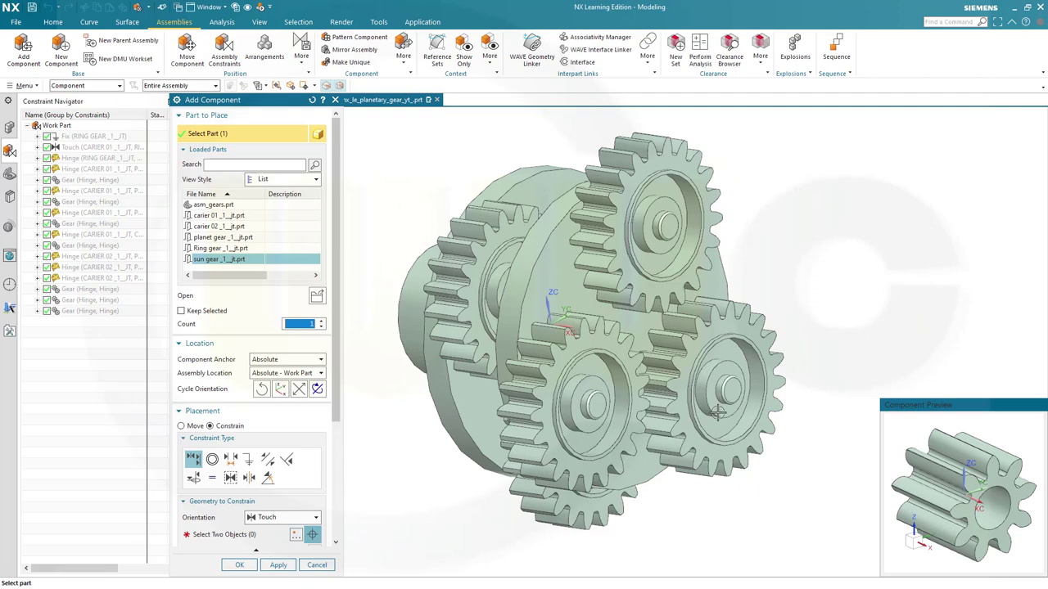
{"action": "middle_click_drag", "start_coordinate": [851, 385], "coordinate": [884, 397]}
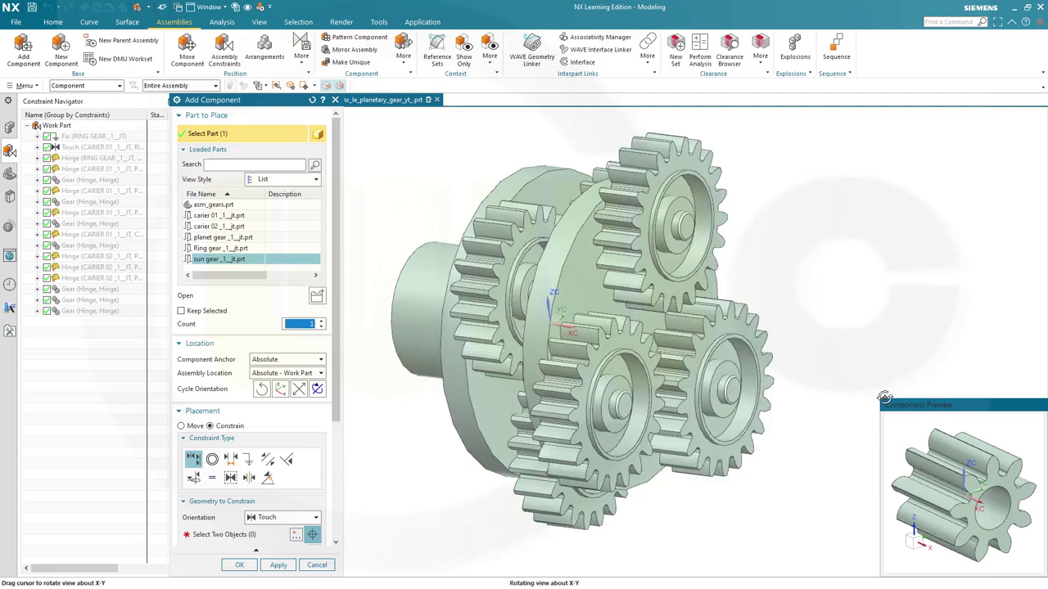
{"action": "left_click", "coordinate": [609, 288]}
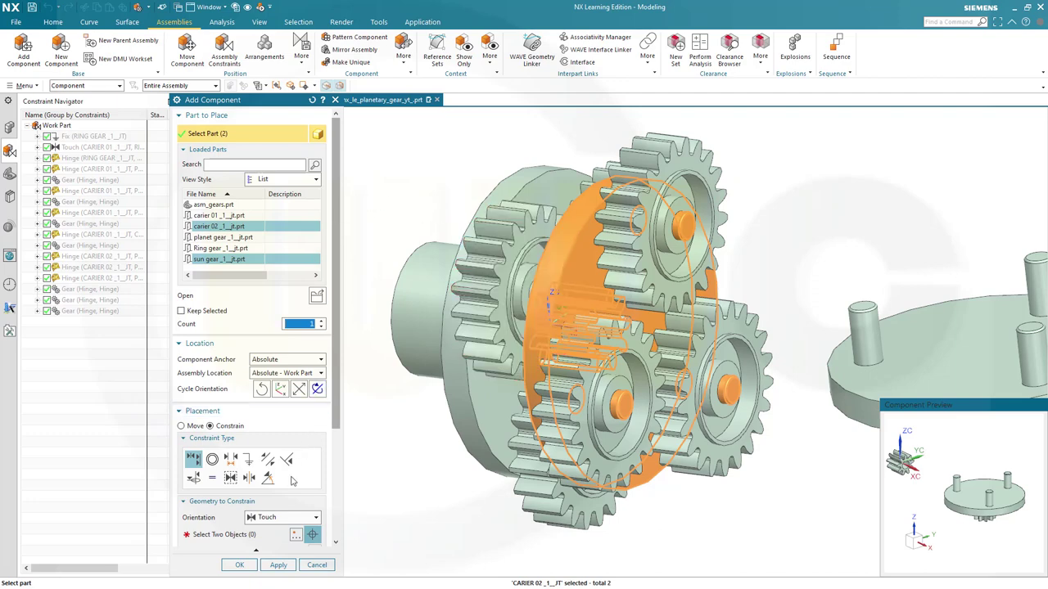
{"action": "left_click", "coordinate": [239, 565]}
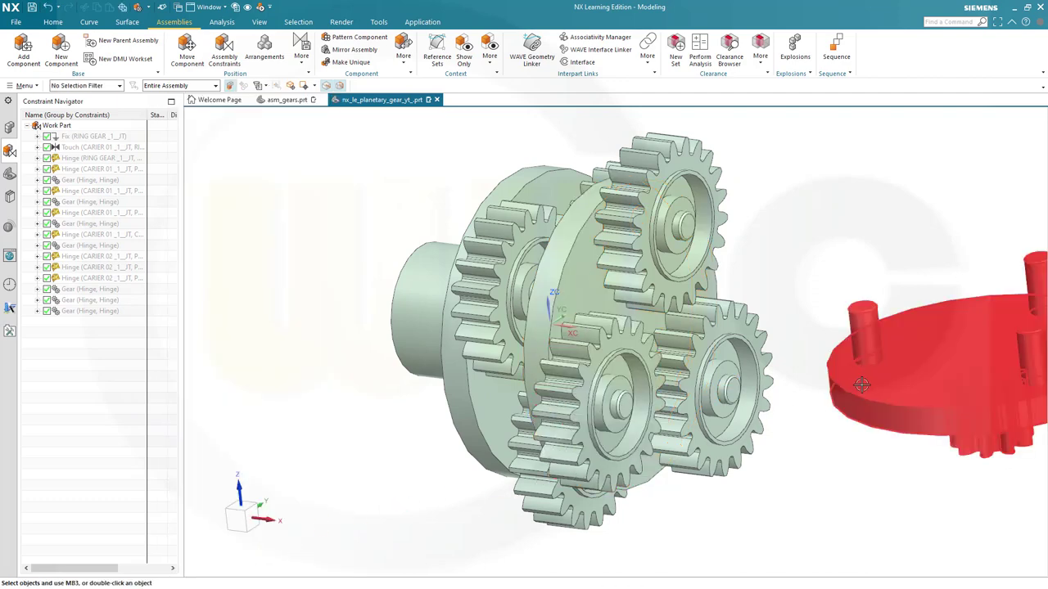
Remove the sun gear and the stray second carrier just added to the assembly
{"action": "middle_click_drag", "start_coordinate": [775, 419], "coordinate": [837, 346]}
{"action": "middle_click_drag", "start_coordinate": [922, 266], "coordinate": [728, 257], "text": "shift"}
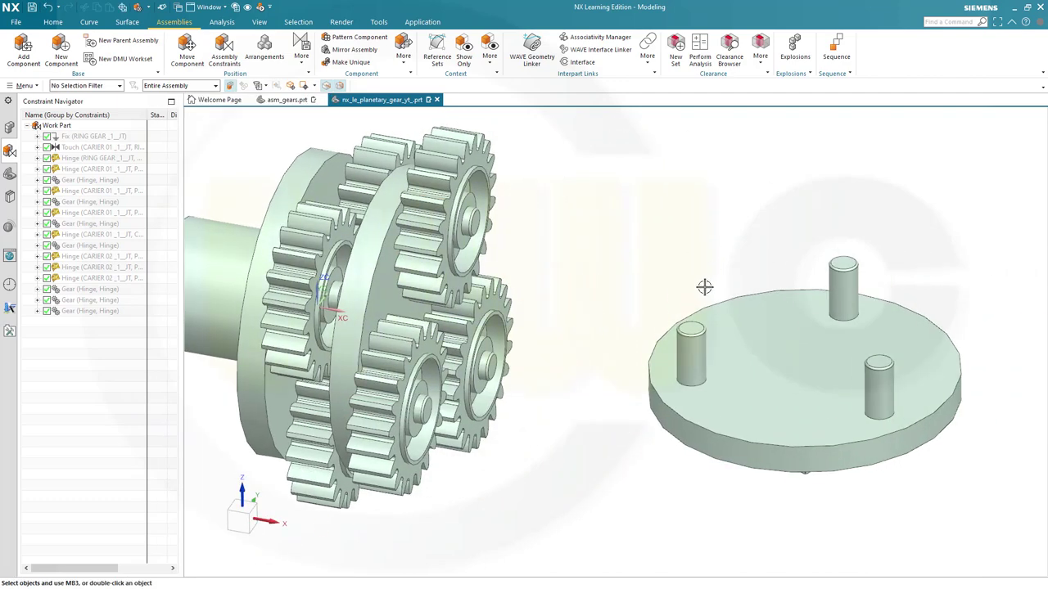
{"action": "mouse_move", "coordinate": [691, 356]}
{"action": "middle_mouse_down"}
{"action": "mouse_move", "coordinate": [684, 336]}
{"action": "mouse_move", "coordinate": [680, 364]}
{"action": "middle_mouse_up"}
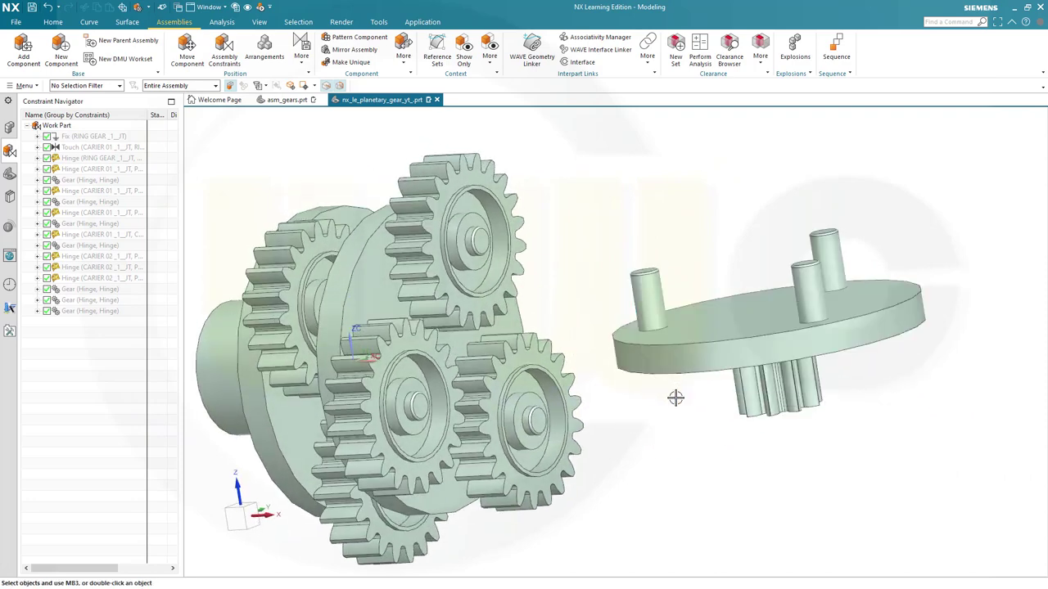
{"action": "key", "text": "ctrl+b"}
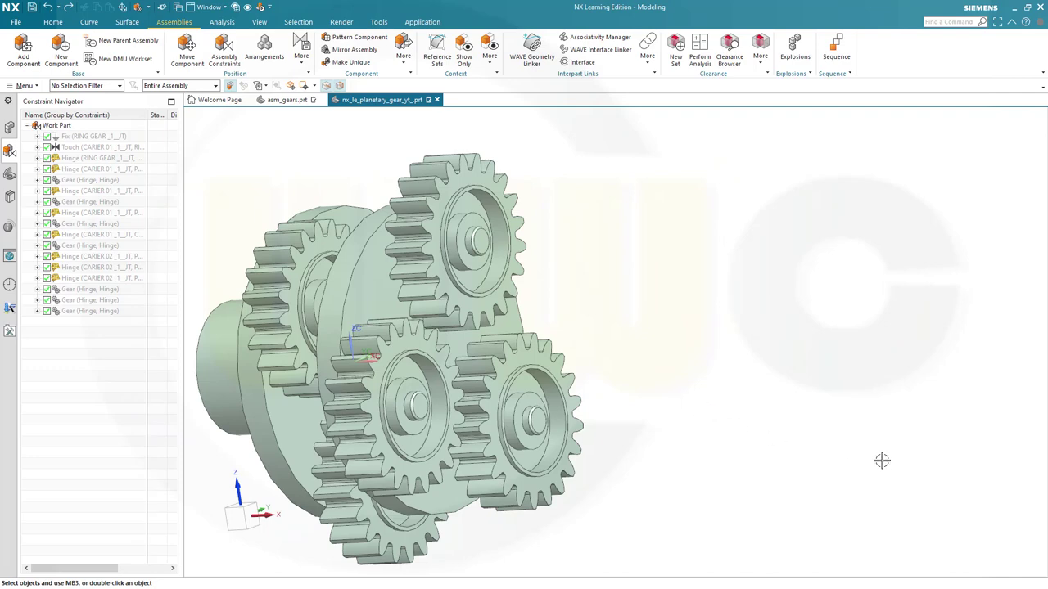
{"action": "middle_click_drag", "start_coordinate": [882, 461], "coordinate": [398, 207]}
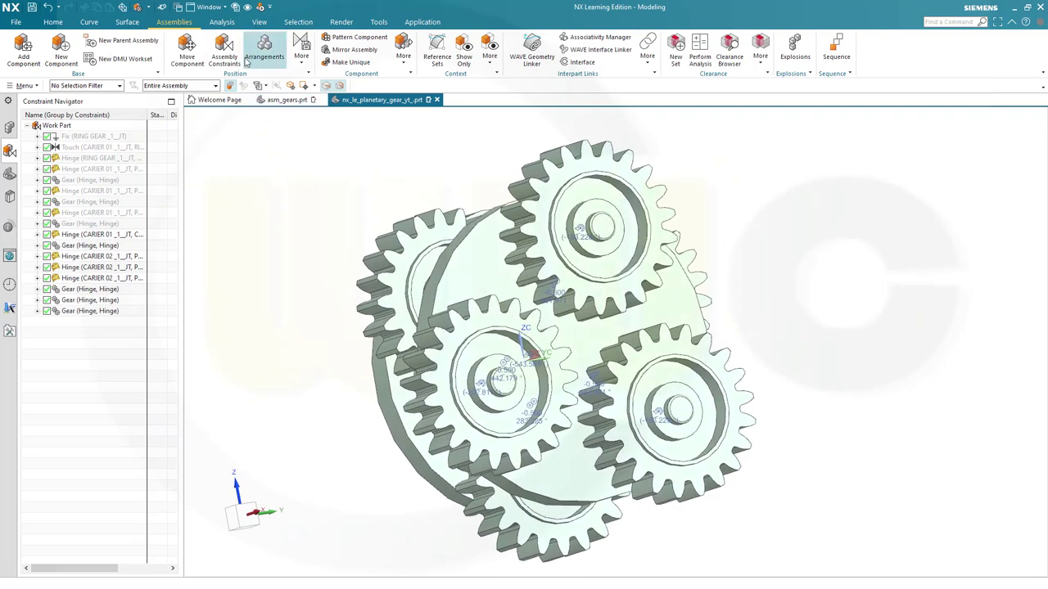
Hide the assembly constraints again with Show and Hide
{"action": "left_click", "coordinate": [235, 7]}
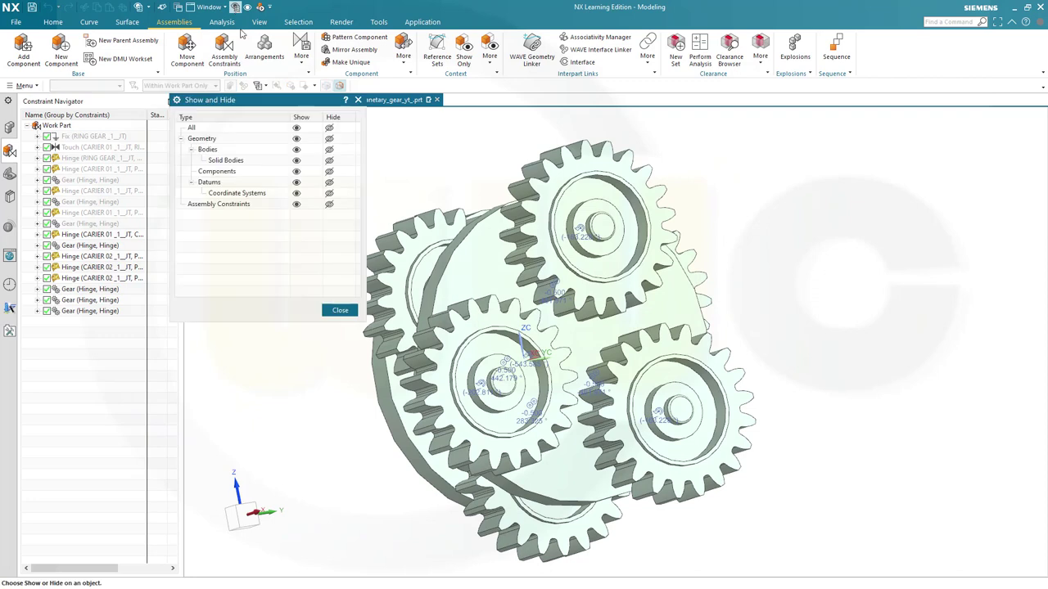
{"action": "left_click", "coordinate": [329, 204]}
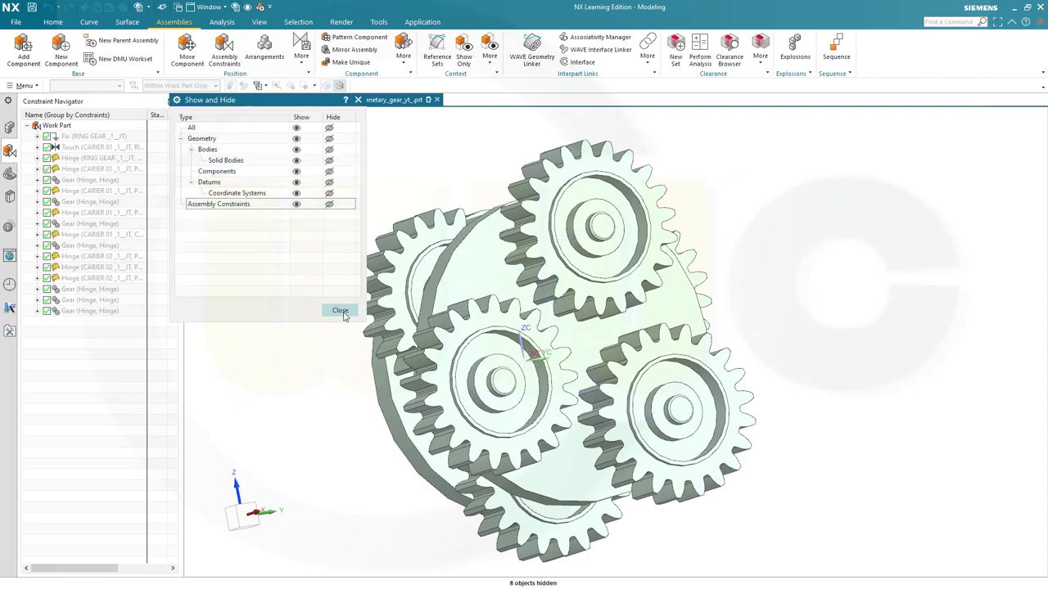
{"action": "left_click", "coordinate": [339, 311]}
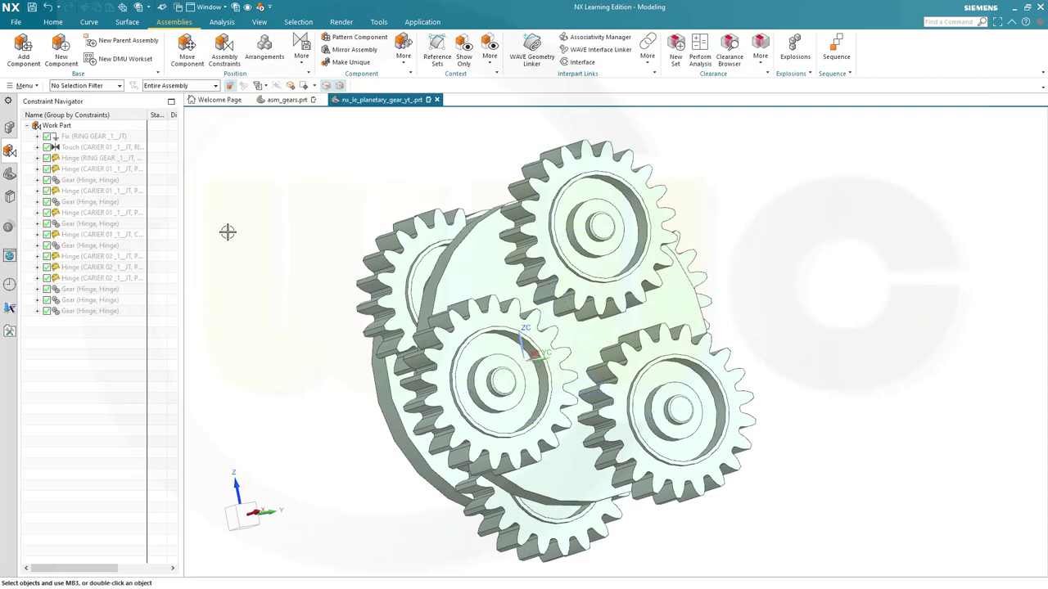
Add one sun gear _1__jt.prt component, placing its end face against the second carrier's front face with a Touch constraint
{"action": "left_click", "coordinate": [23, 49]}
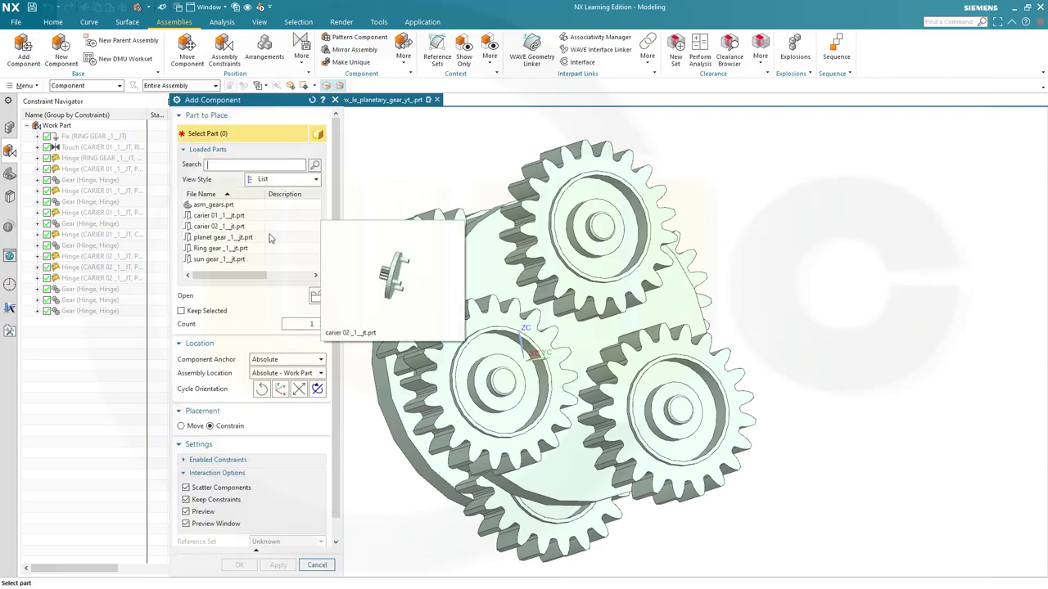
{"action": "left_click", "coordinate": [213, 260]}
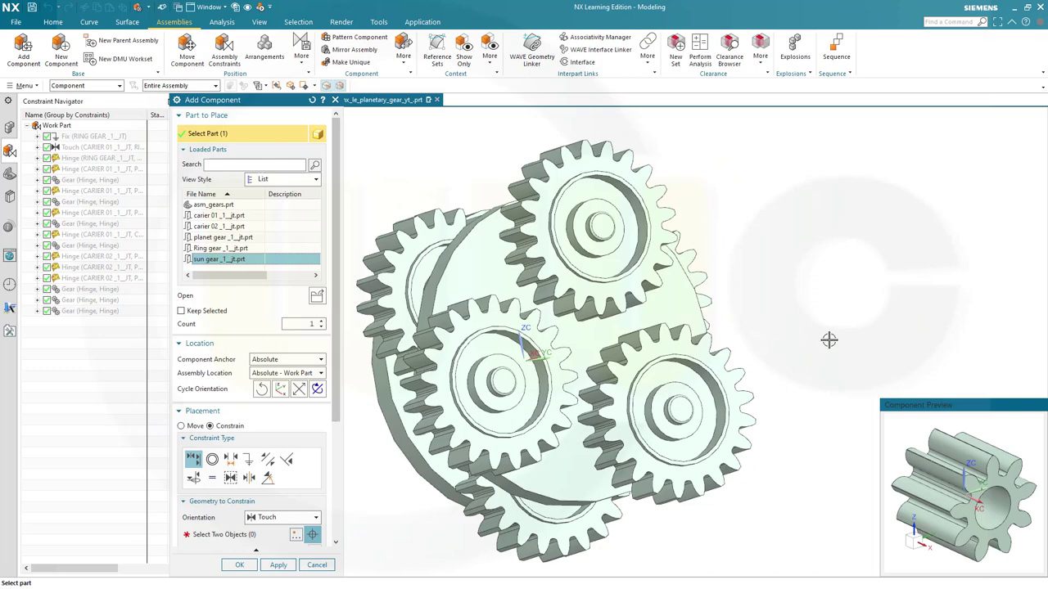
{"action": "middle_click_drag", "start_coordinate": [830, 342], "coordinate": [819, 306]}
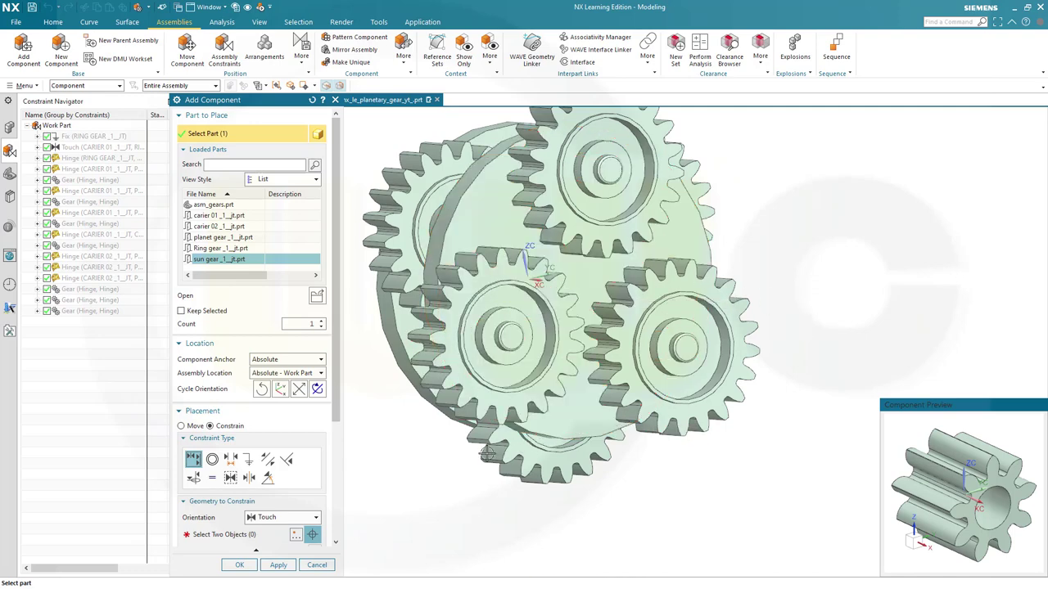
{"action": "left_click", "coordinate": [209, 536]}
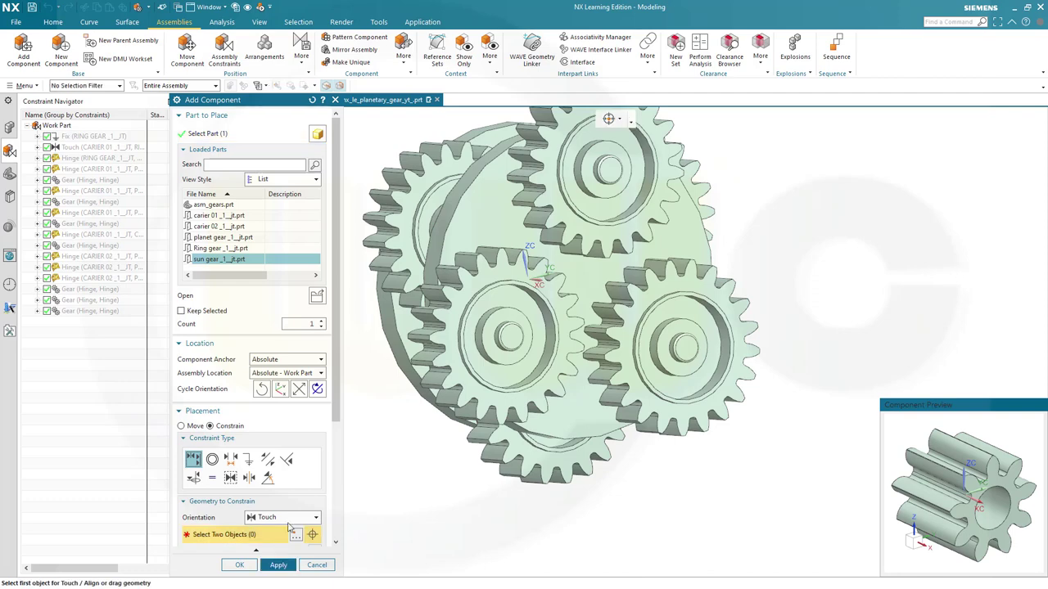
{"action": "left_click", "coordinate": [598, 277]}
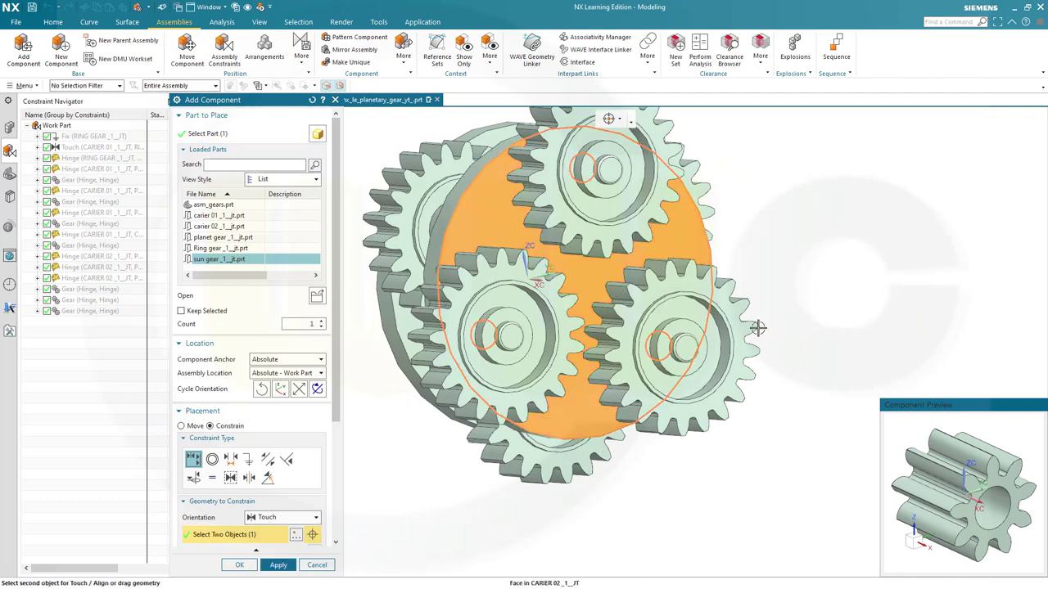
{"action": "middle_click_drag", "start_coordinate": [858, 357], "coordinate": [891, 365]}
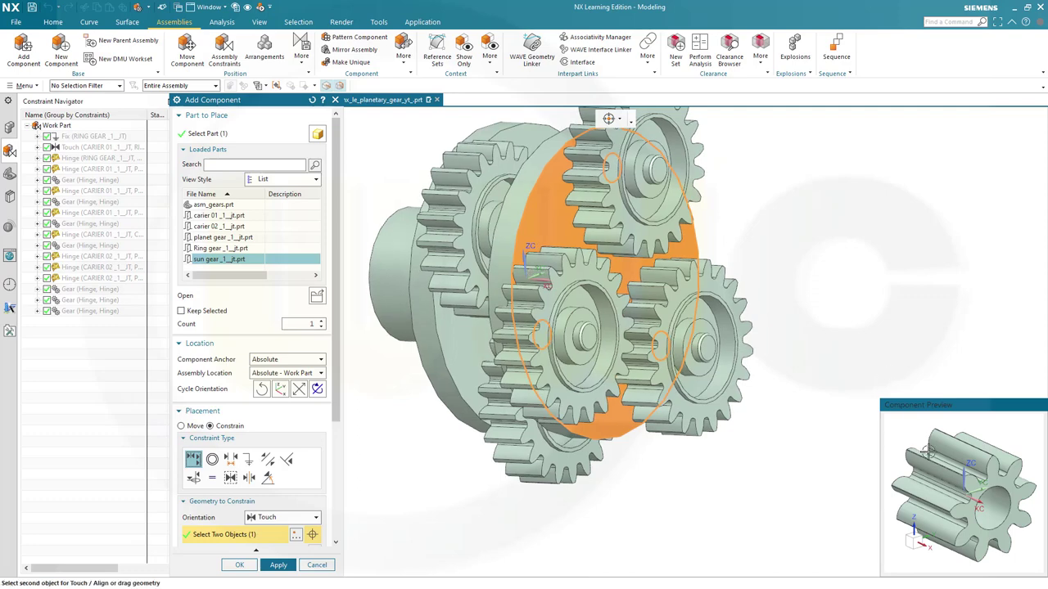
{"action": "left_click", "coordinate": [941, 475]}
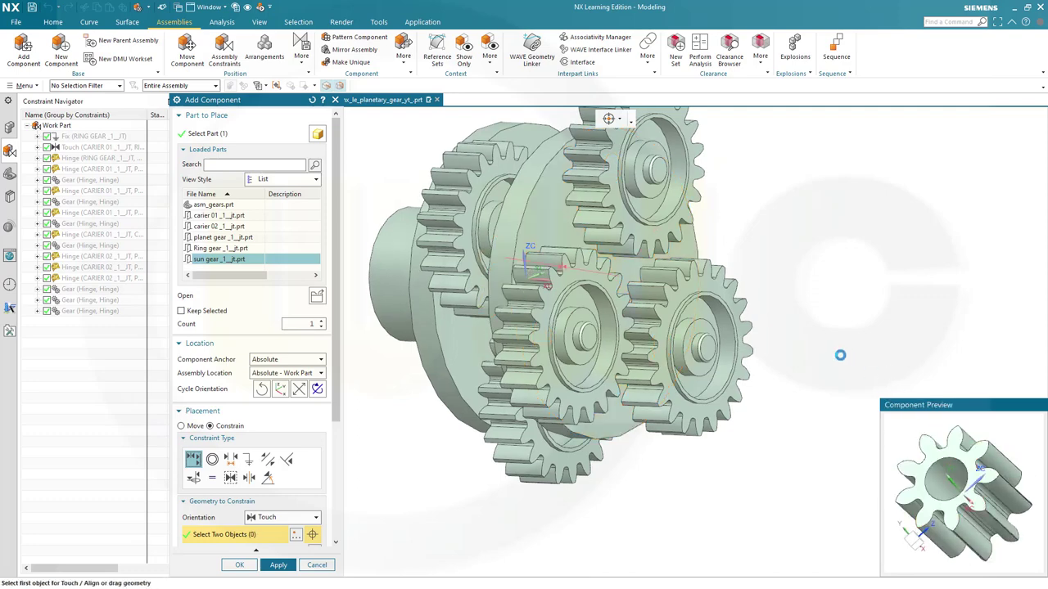
{"action": "left_click", "coordinate": [275, 566]}
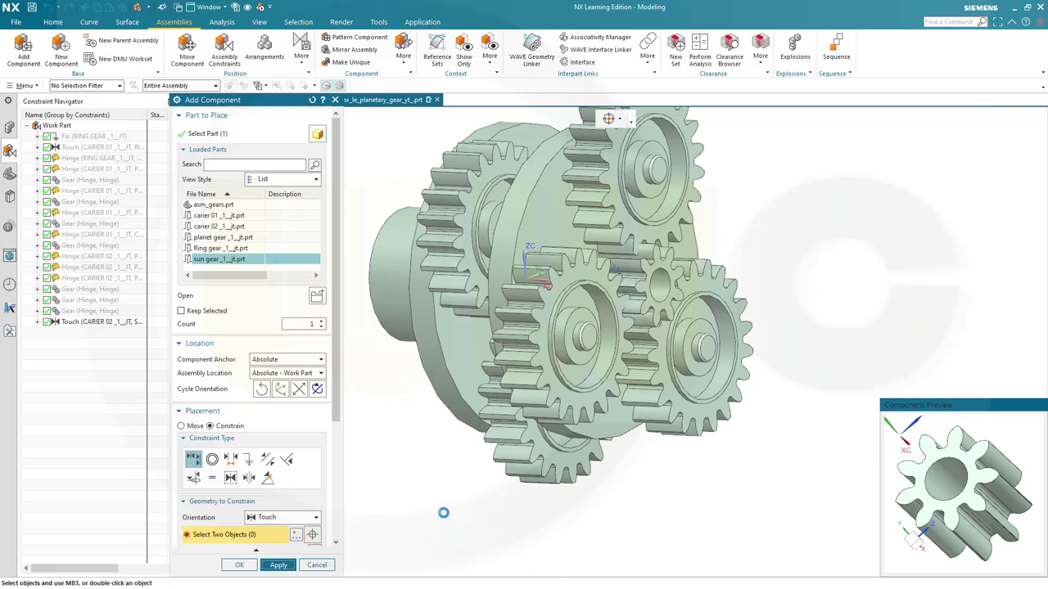
{"action": "left_click", "coordinate": [317, 565]}
Delete the Touch constraint between the second carrier and the sun gear
{"action": "middle_click_drag", "start_coordinate": [696, 504], "coordinate": [723, 458]}
{"action": "scroll", "coordinate": [300, 260], "scroll_direction": "up", "scroll_amount": 3}
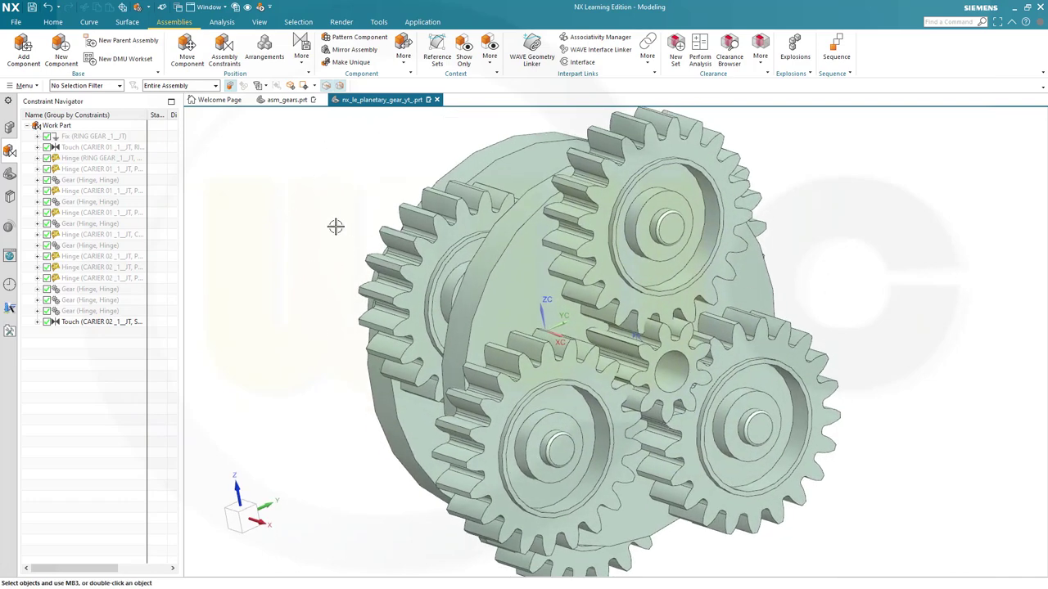
{"action": "right_click", "coordinate": [71, 324]}
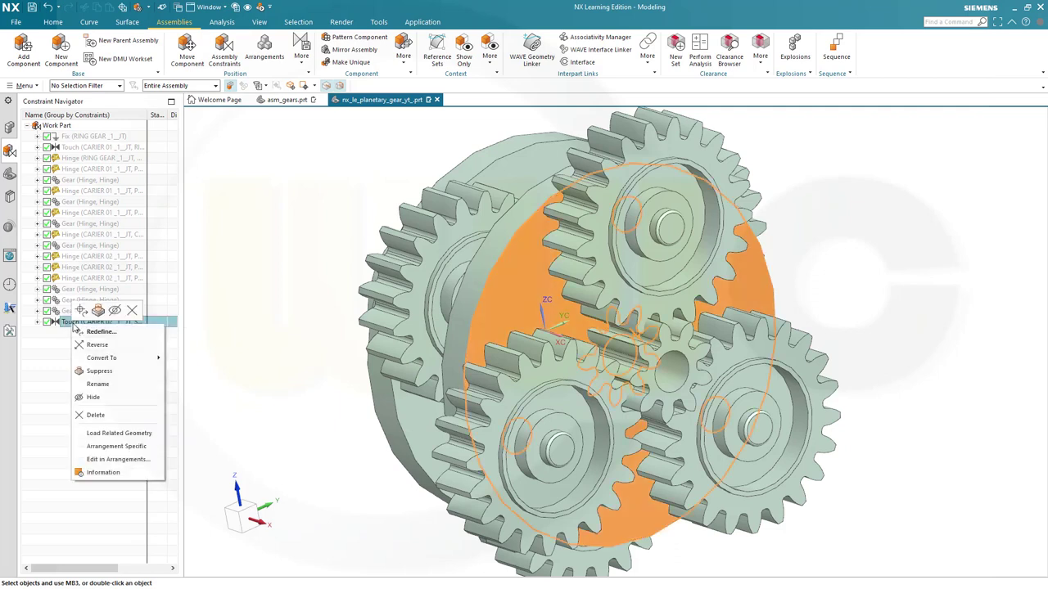
{"action": "left_click", "coordinate": [97, 415]}
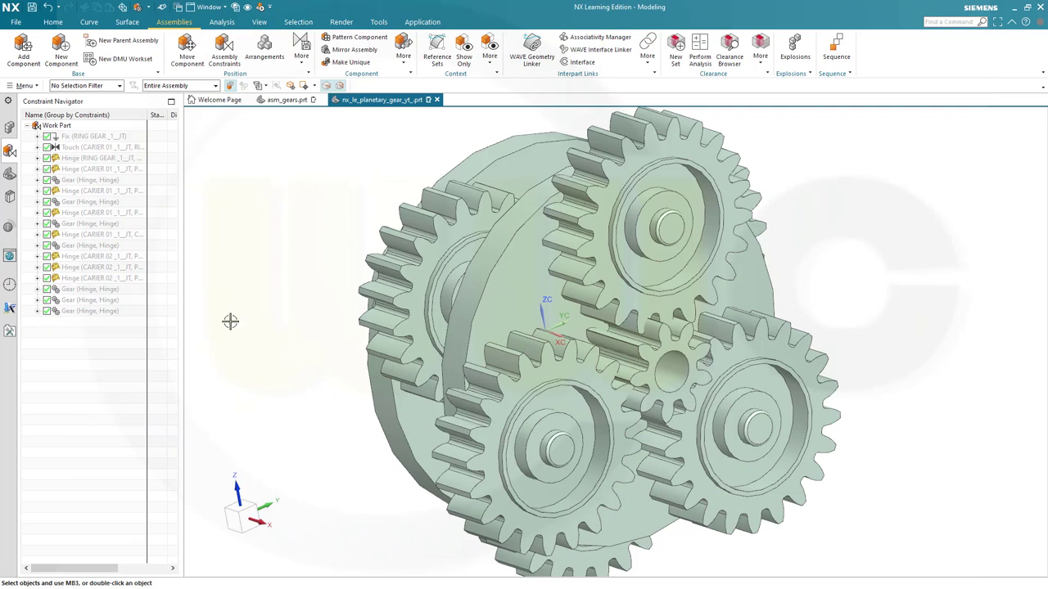
Start a Hinge joint in Assembly Constraints and define its first axis vector and point from the second carrier's circular front edge
{"action": "left_click", "coordinate": [233, 58]}
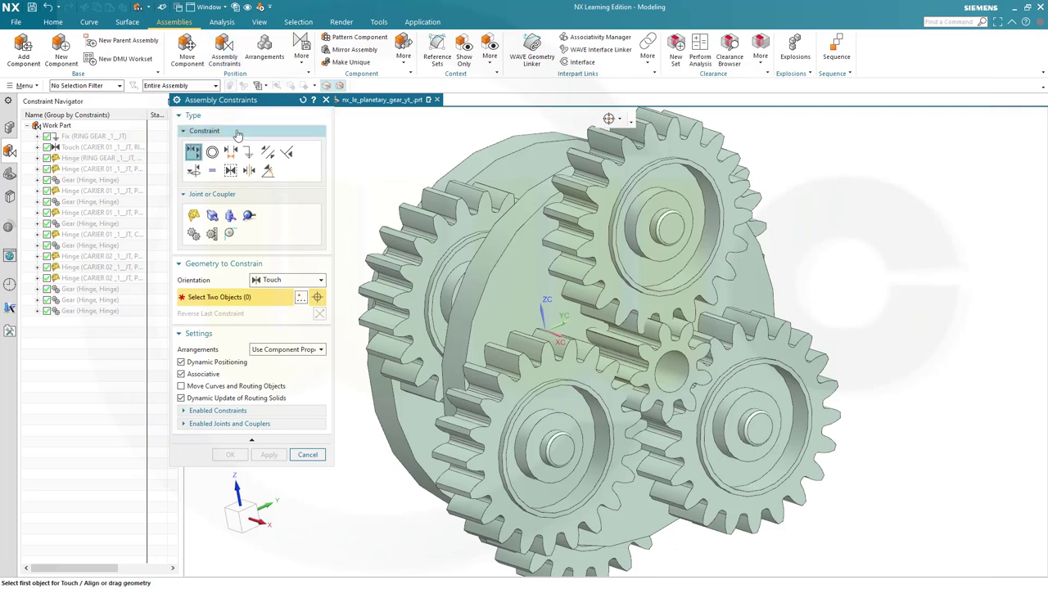
{"action": "left_click", "coordinate": [193, 215]}
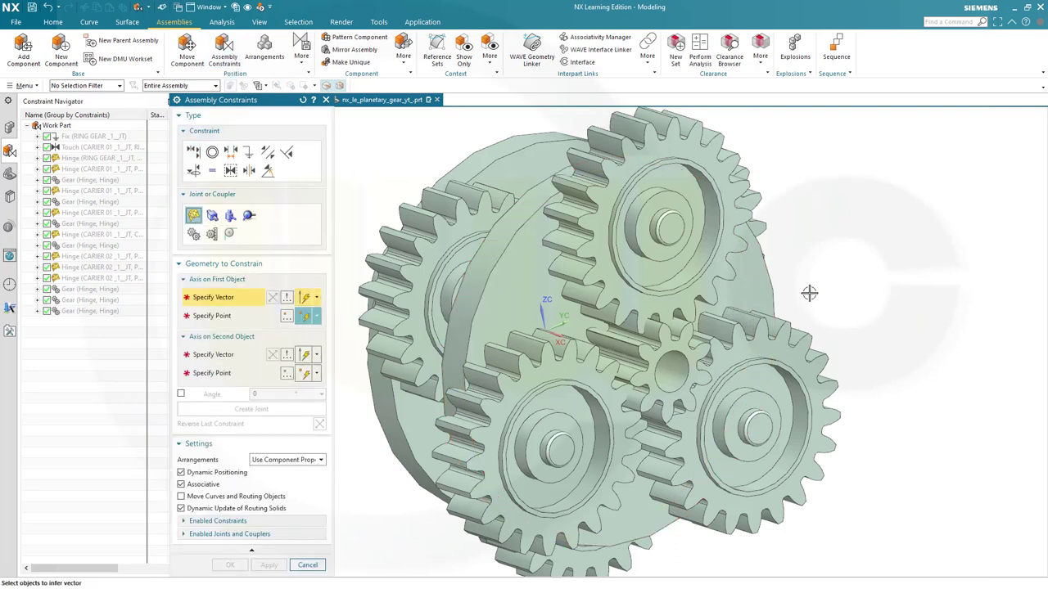
{"action": "mouse_move", "coordinate": [811, 293]}
{"action": "middle_mouse_down"}
{"action": "mouse_move", "coordinate": [789, 270]}
{"action": "mouse_move", "coordinate": [811, 284]}
{"action": "middle_mouse_up"}
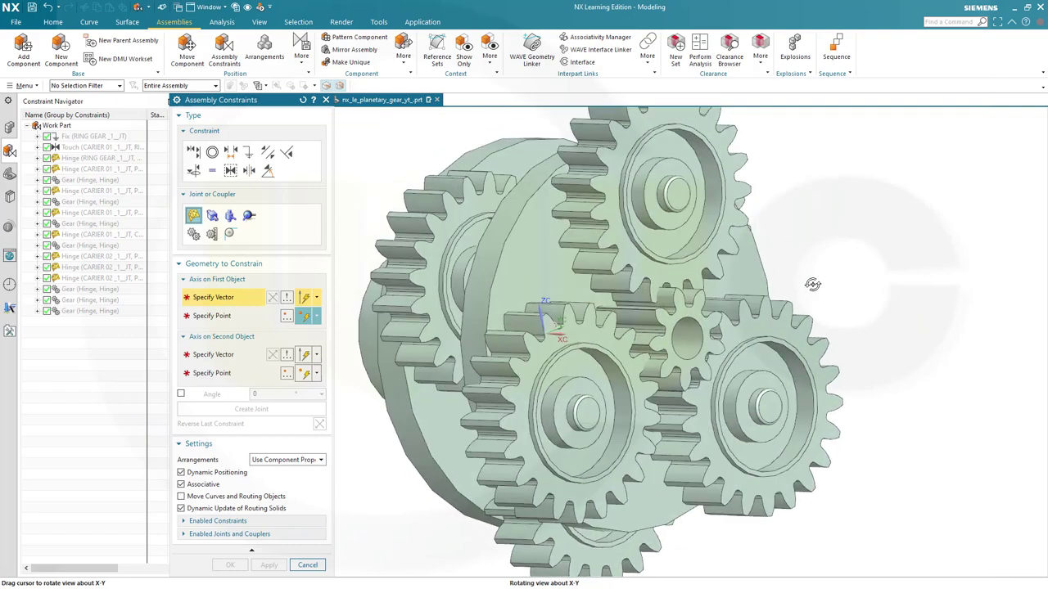
{"action": "left_click", "coordinate": [499, 260]}
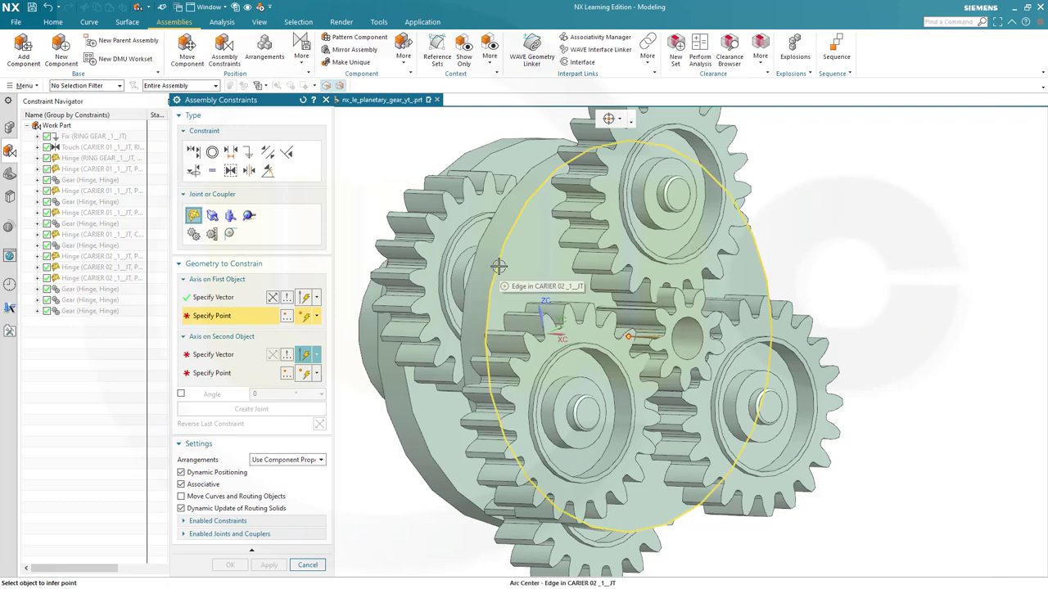
{"action": "left_click", "coordinate": [498, 265]}
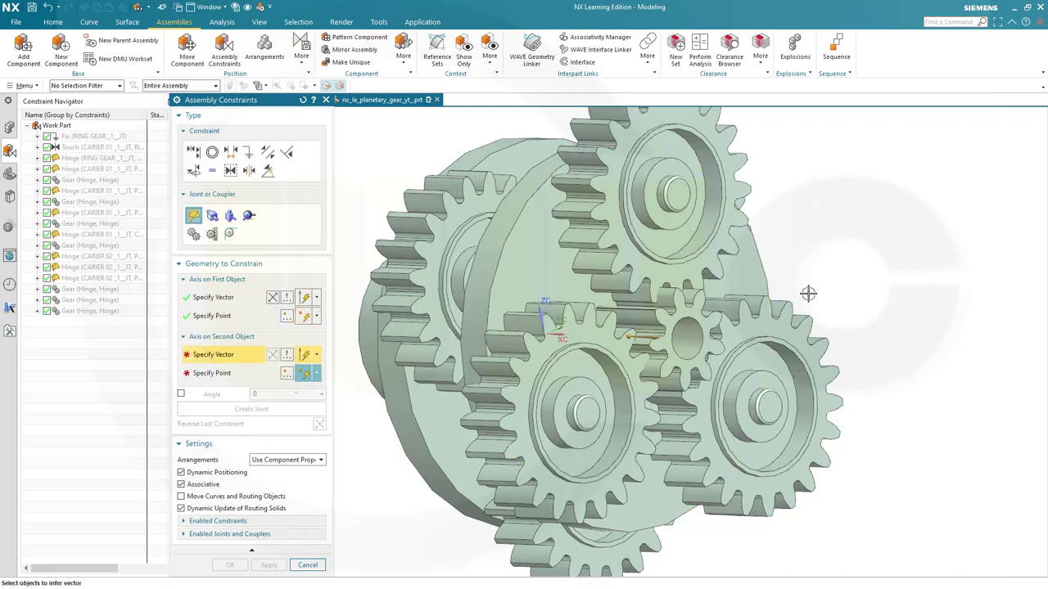
Define the second hinge axis vector and point from the sun gear's circular bore edge, and create the joint with the second carrier
{"action": "middle_click_drag", "start_coordinate": [824, 275], "coordinate": [785, 260]}
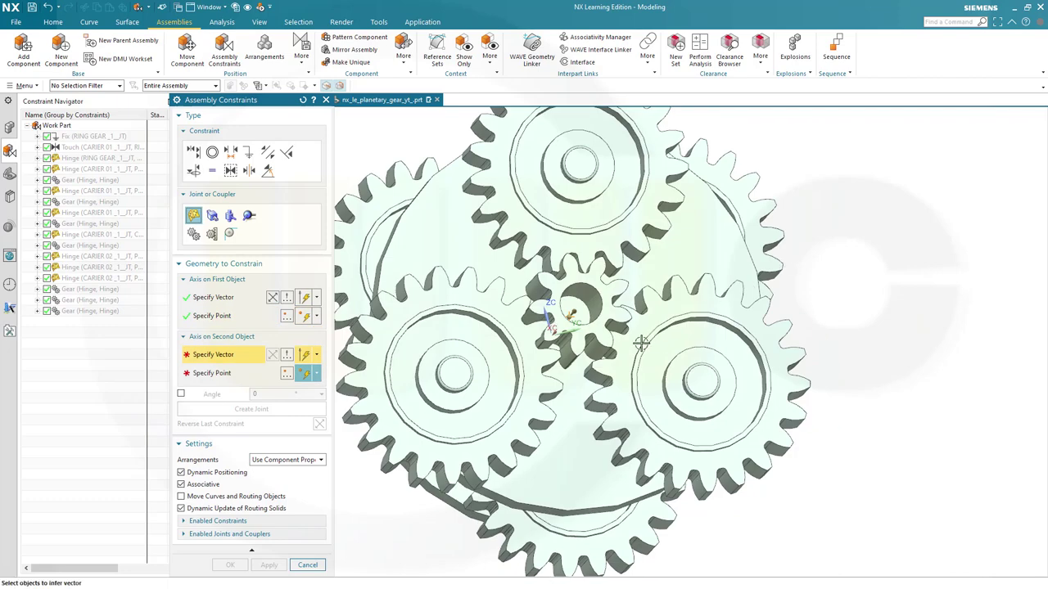
{"action": "scroll", "coordinate": [640, 344], "scroll_direction": "up", "scroll_amount": 2}
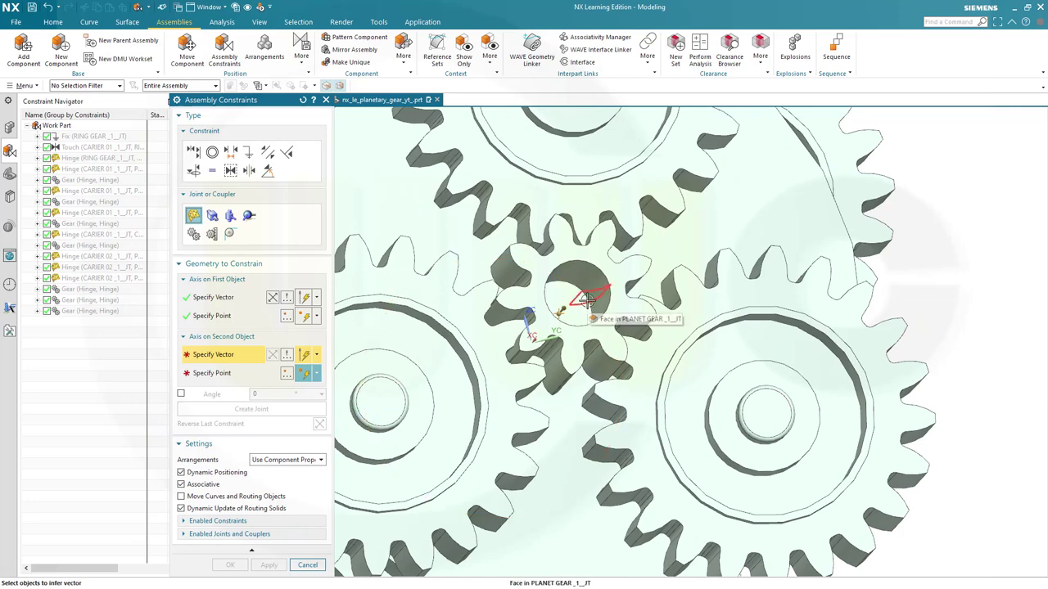
{"action": "scroll", "coordinate": [588, 299], "scroll_direction": "up", "scroll_amount": 3}
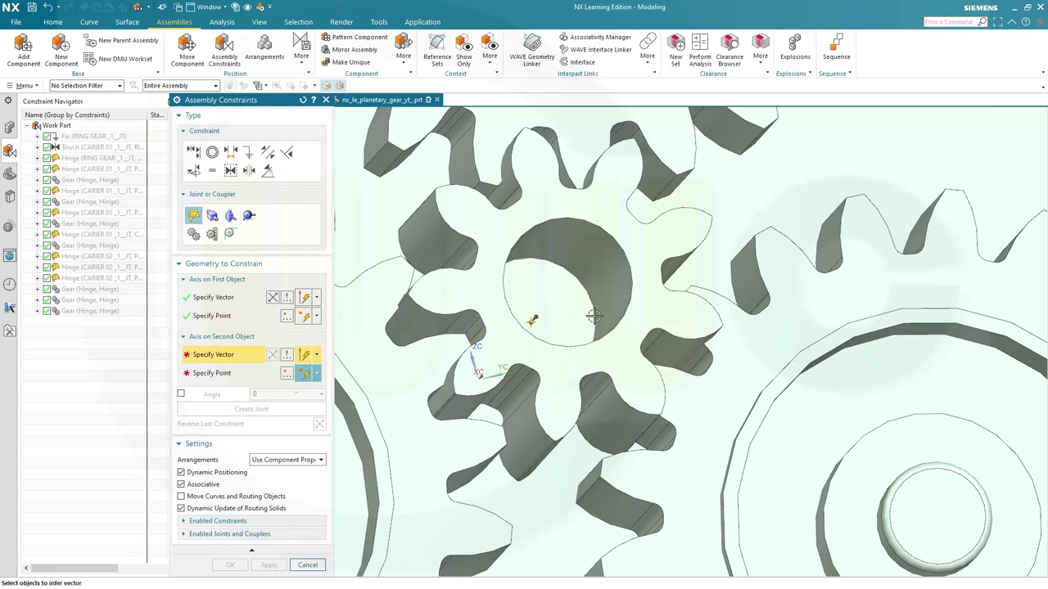
{"action": "left_click", "coordinate": [593, 316]}
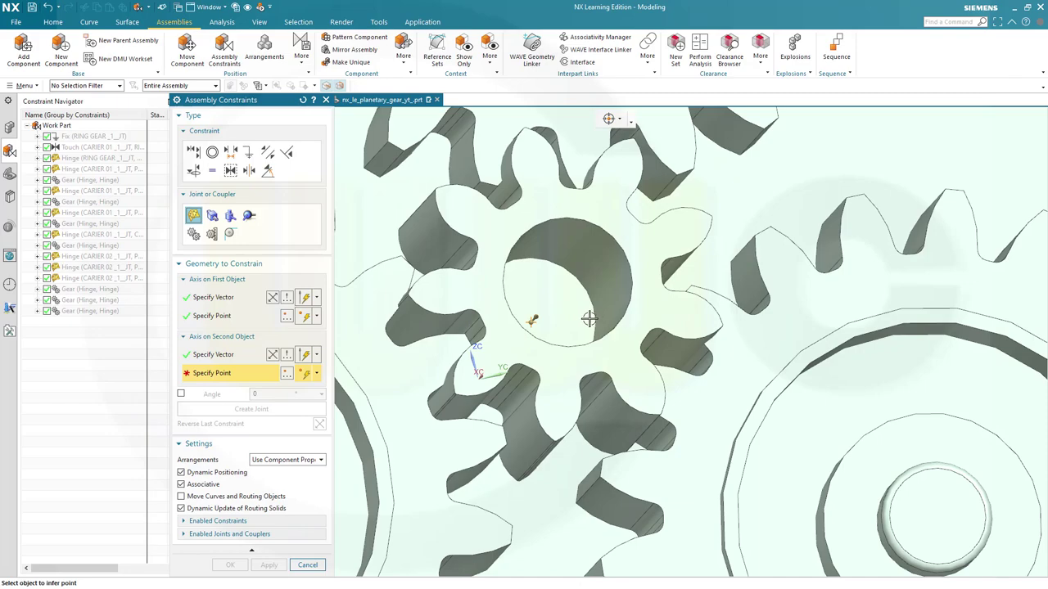
{"action": "left_click", "coordinate": [535, 321]}
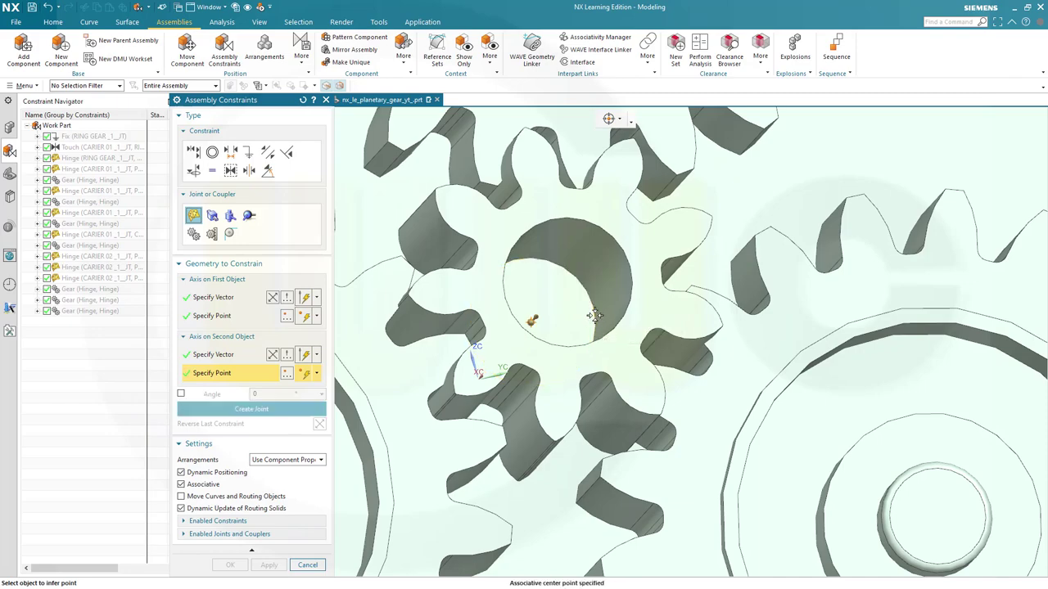
{"action": "scroll", "coordinate": [535, 321], "scroll_direction": "down", "scroll_amount": 5}
{"action": "middle_click_drag", "start_coordinate": [505, 399], "coordinate": [541, 447]}
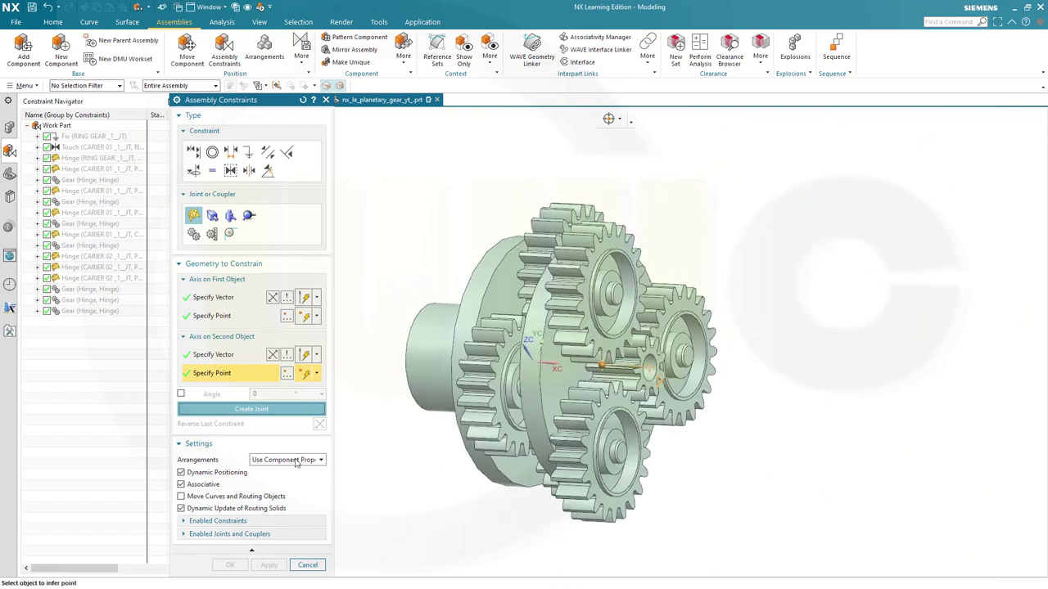
{"action": "left_click", "coordinate": [250, 410]}
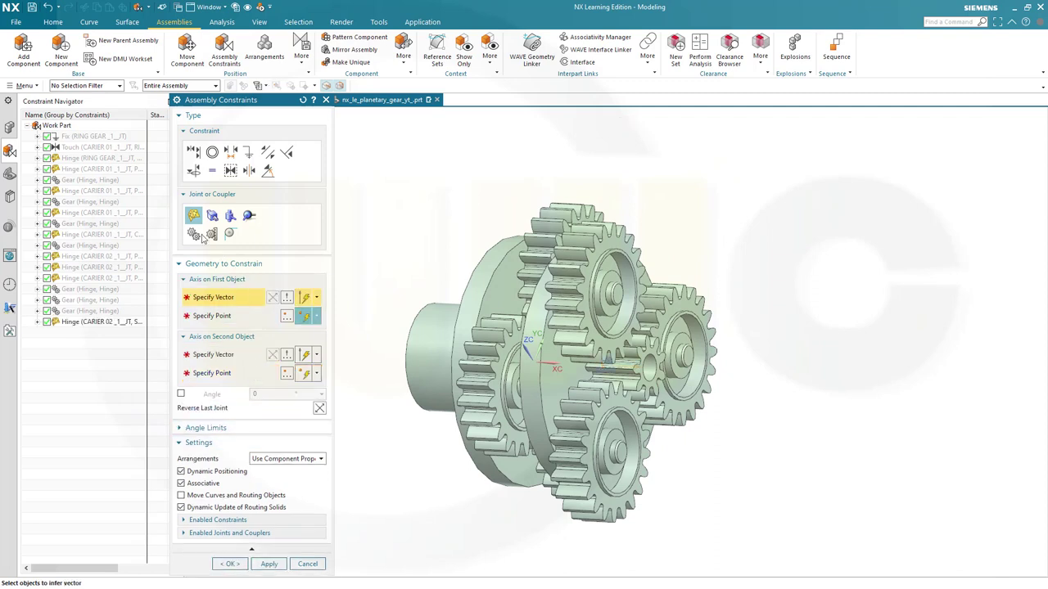
Create a Gear coupler with ratio -0.5 between a second-carrier planet gear hinge and the sun gear hinge, and apply it
{"action": "left_click", "coordinate": [193, 234]}
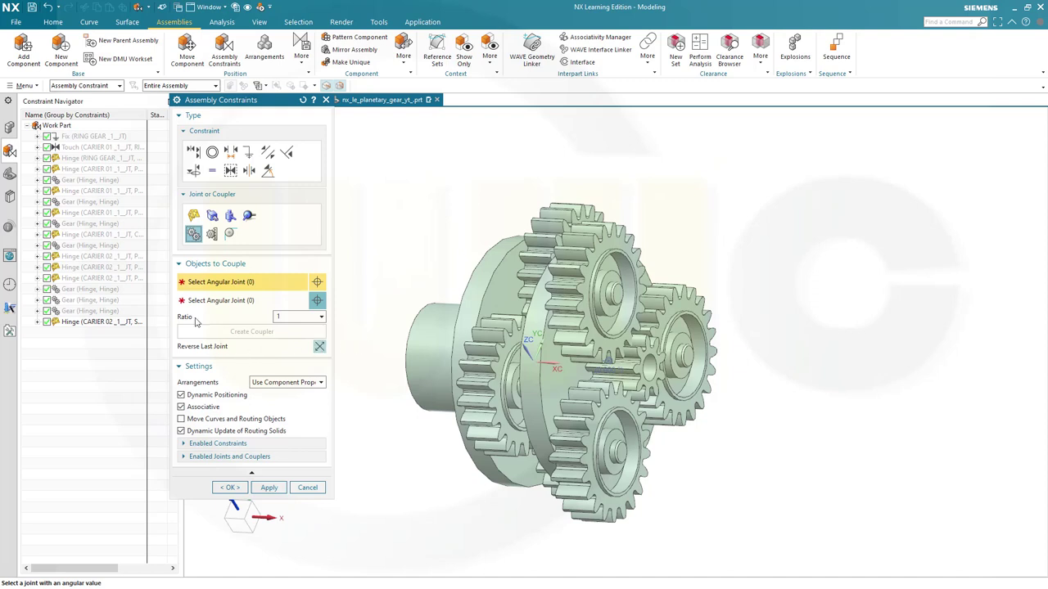
{"action": "left_click", "coordinate": [67, 279]}
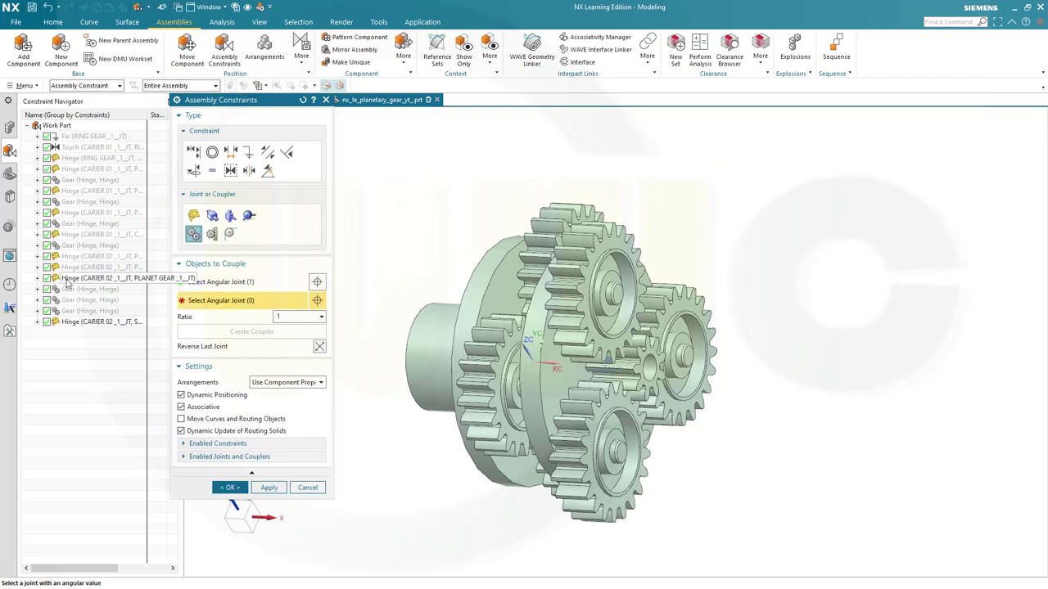
{"action": "left_click", "coordinate": [72, 323]}
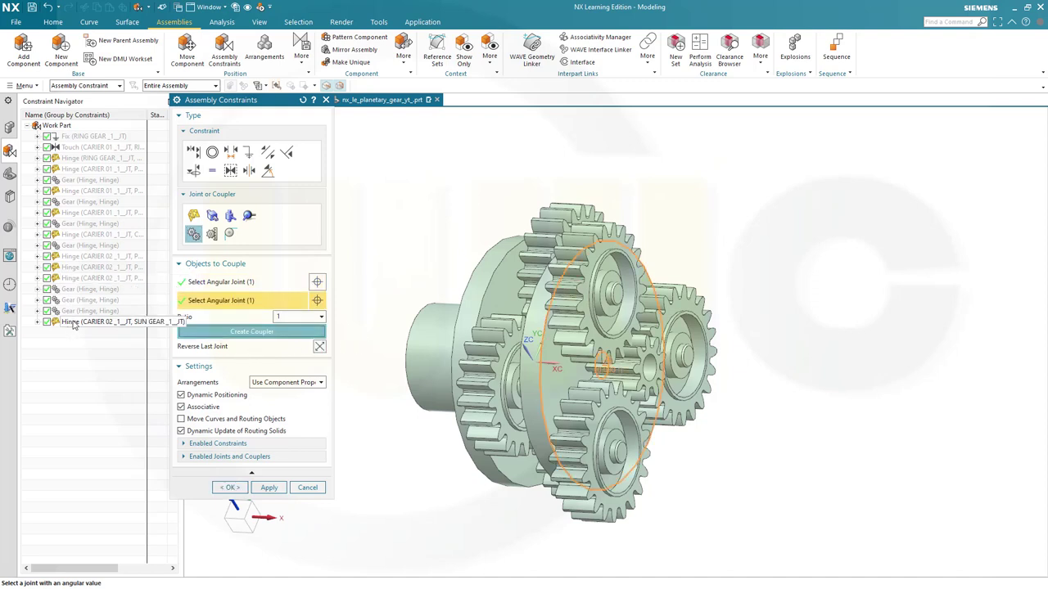
{"action": "left_click", "coordinate": [283, 316]}
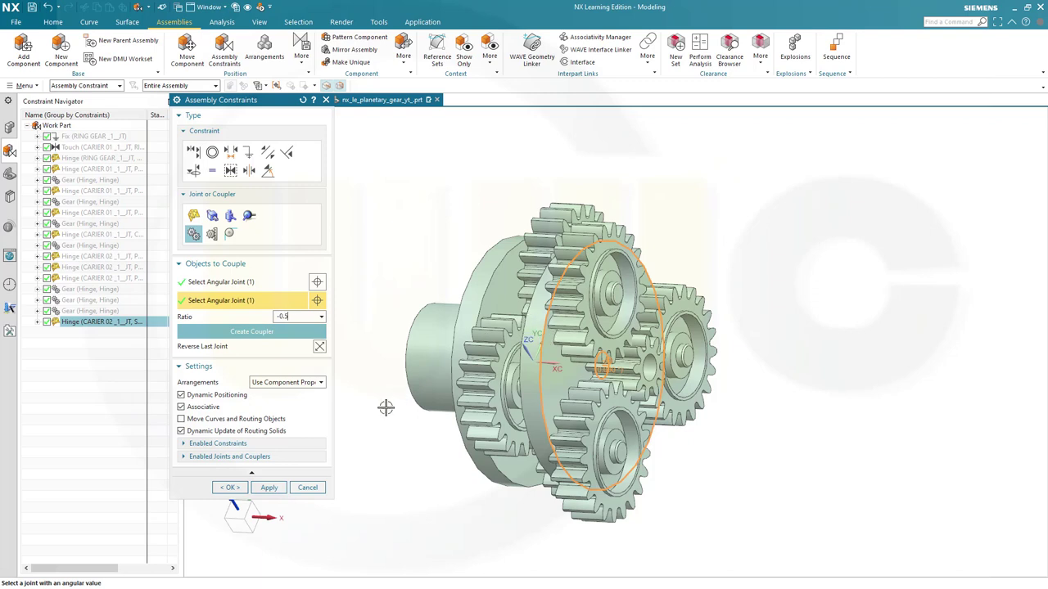
{"action": "left_click", "coordinate": [252, 335]}
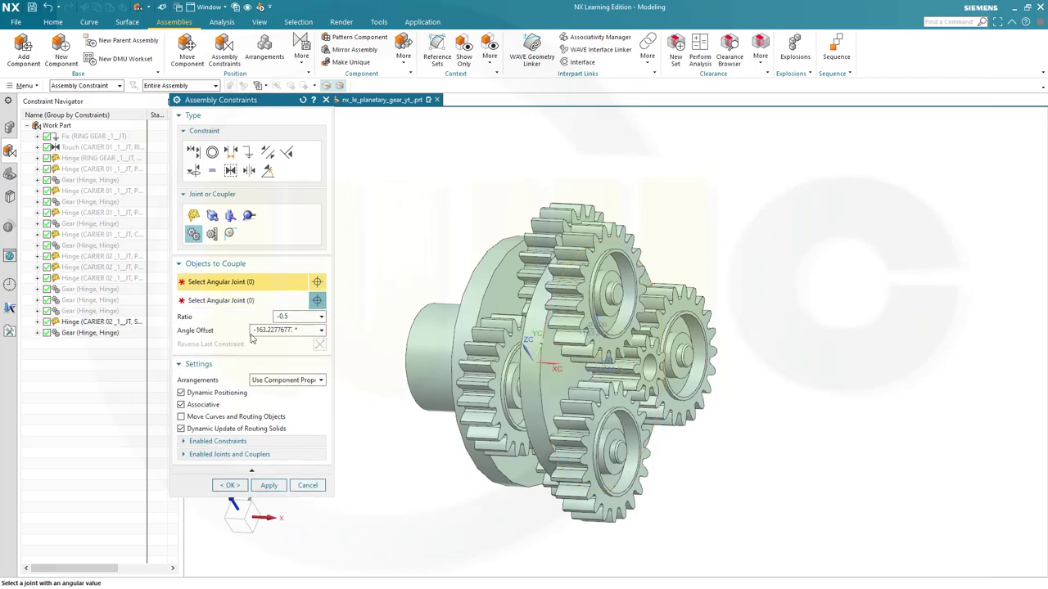
{"action": "left_click", "coordinate": [269, 486]}
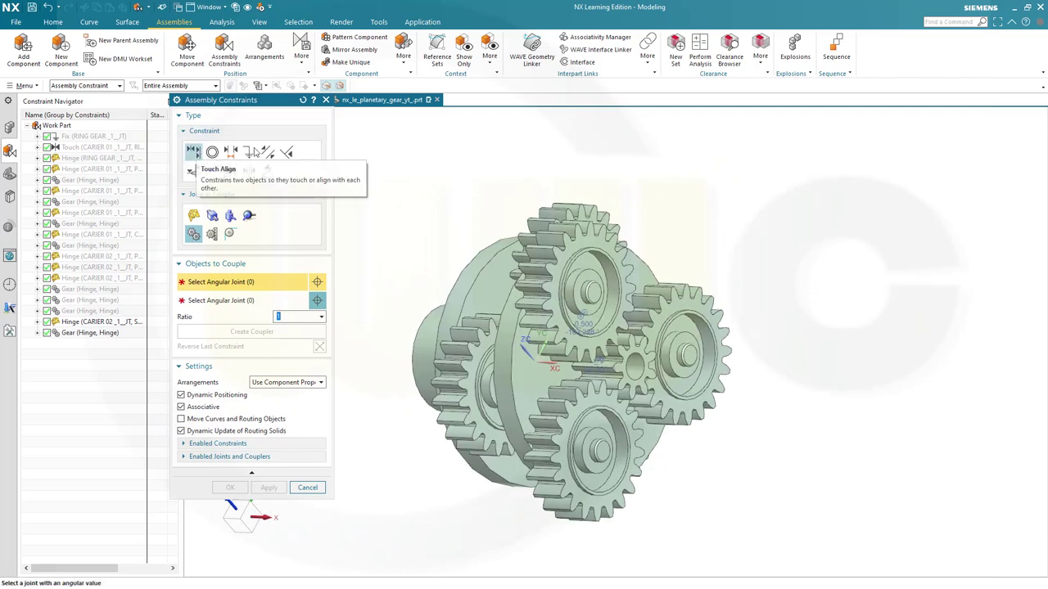
Rotate the second carrier dynamically under Touch Align to check the sun gear's motion, discarding the unapplied changes
{"action": "left_click", "coordinate": [195, 152]}
{"action": "left_click_drag", "start_coordinate": [481, 260], "coordinate": [375, 240]}
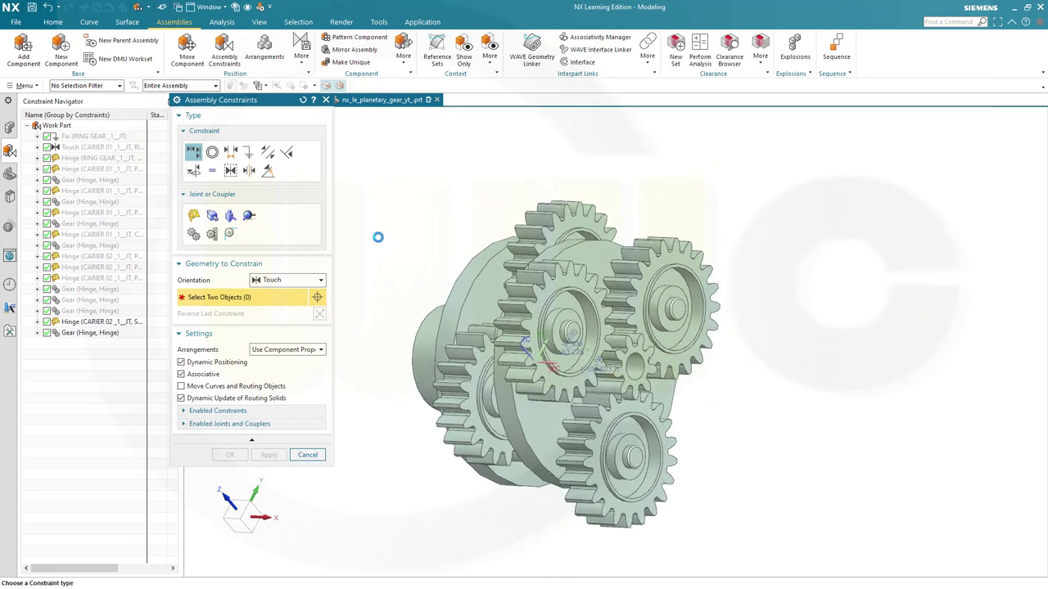
{"action": "left_click", "coordinate": [309, 455]}
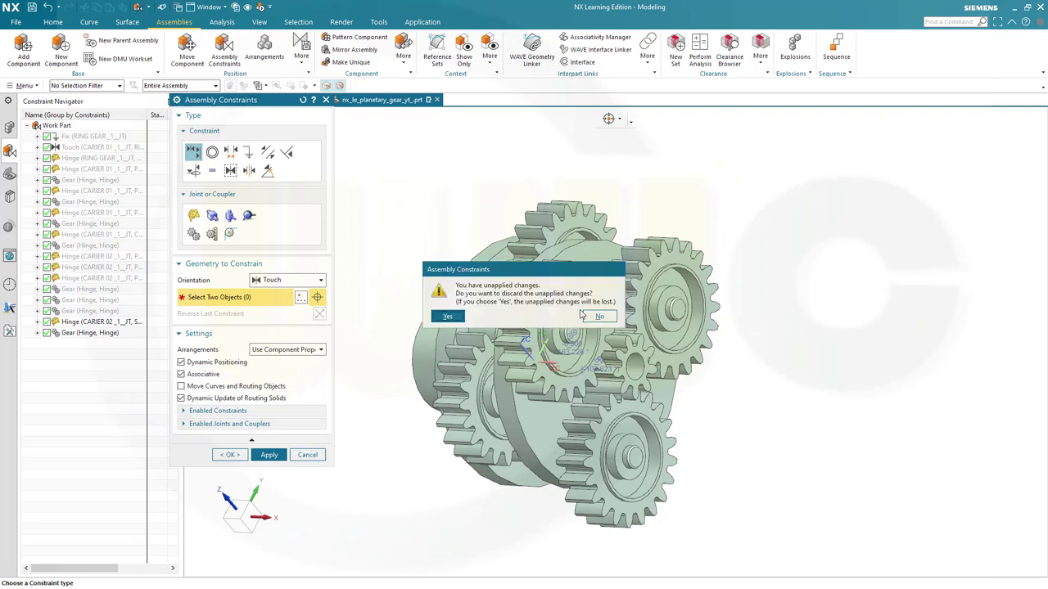
{"action": "left_click", "coordinate": [447, 315]}
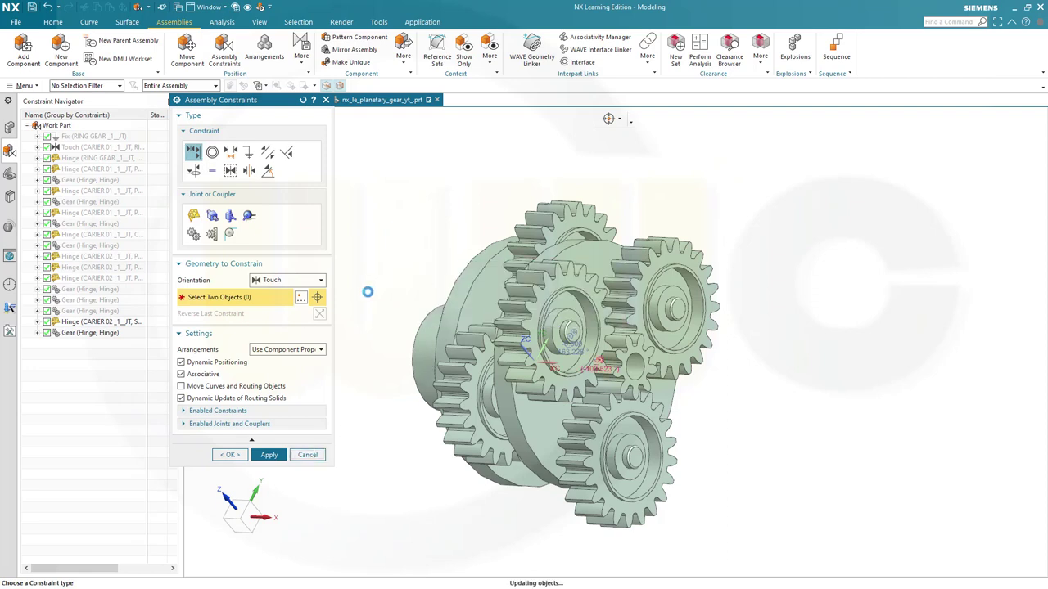
Edit the newest Gear coupler, between the planet gear and sun gear hinges, and set its ratio to 0.5
{"action": "left_click", "coordinate": [74, 334]}
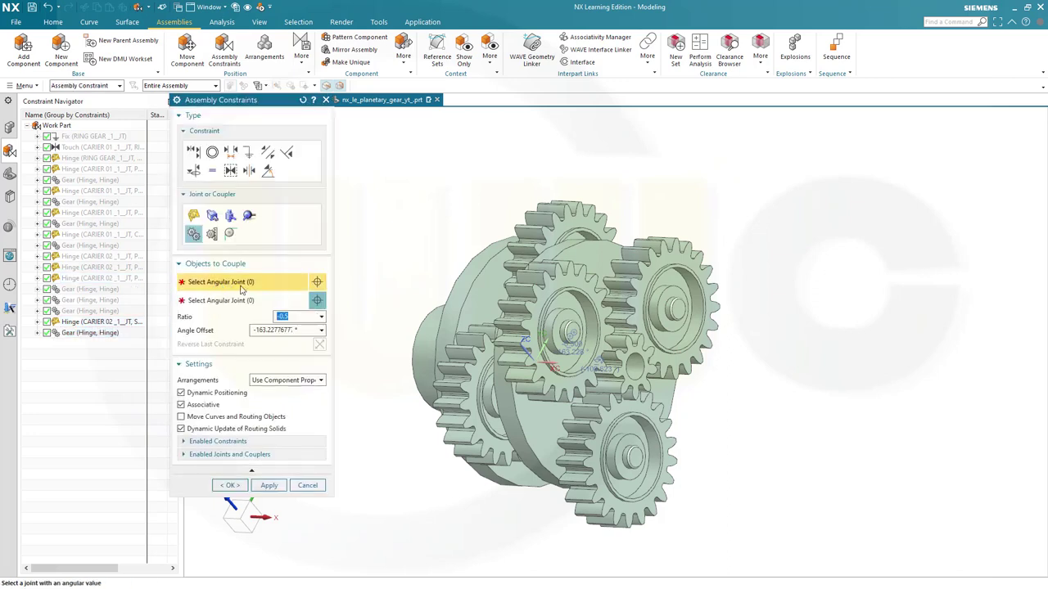
{"action": "left_click", "coordinate": [288, 320]}
{"action": "type", "text": "0.5"}
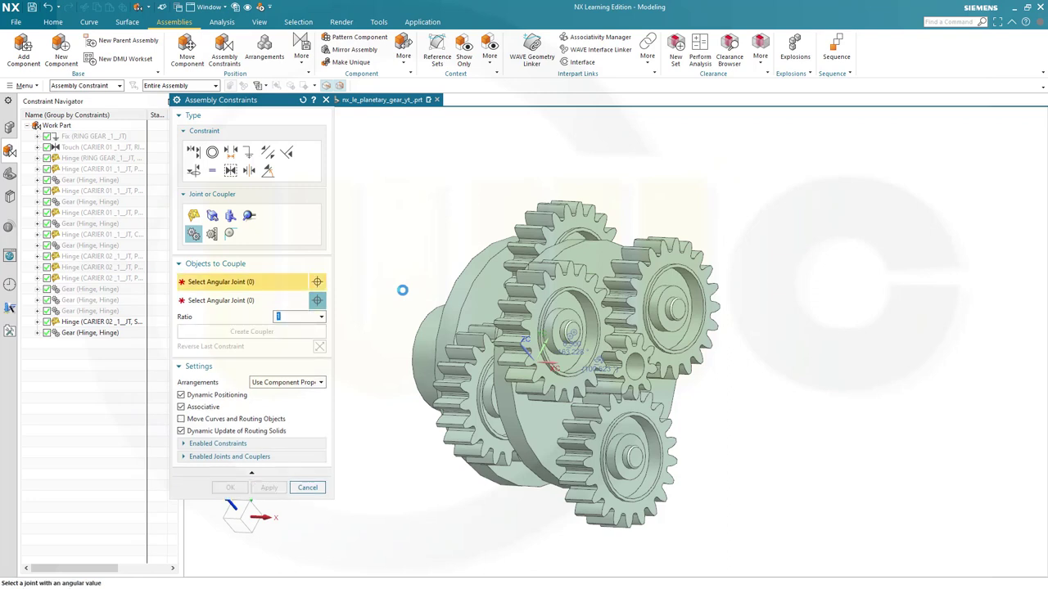
Rotate the second carrier dynamically under Touch Align to test the meshing of its gears, and accept the new position
{"action": "left_click", "coordinate": [194, 151]}
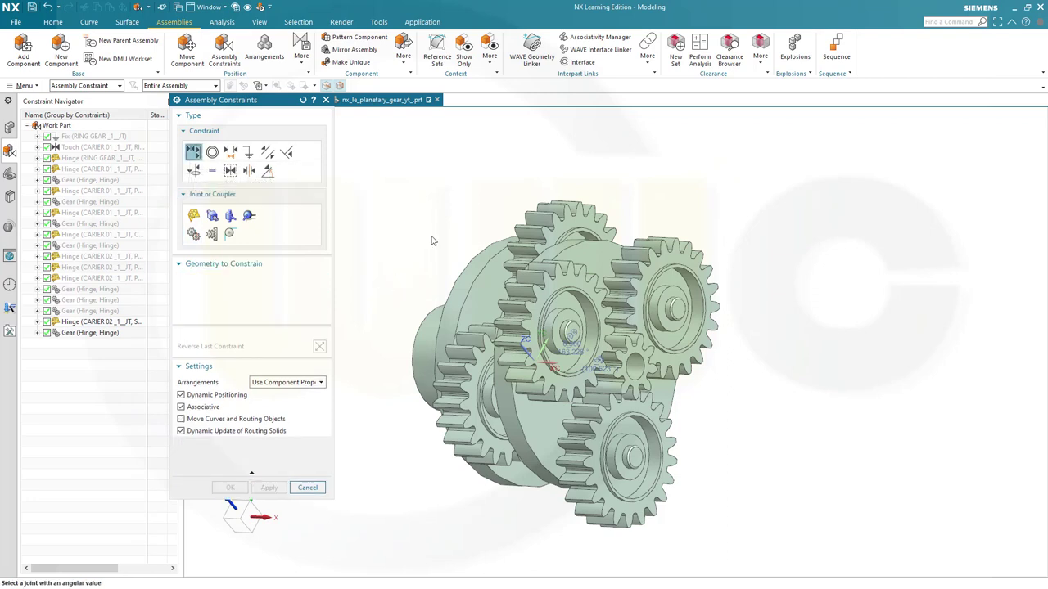
{"action": "left_click_drag", "start_coordinate": [473, 275], "coordinate": [404, 372]}
{"action": "middle_click_drag", "start_coordinate": [709, 435], "coordinate": [672, 437]}
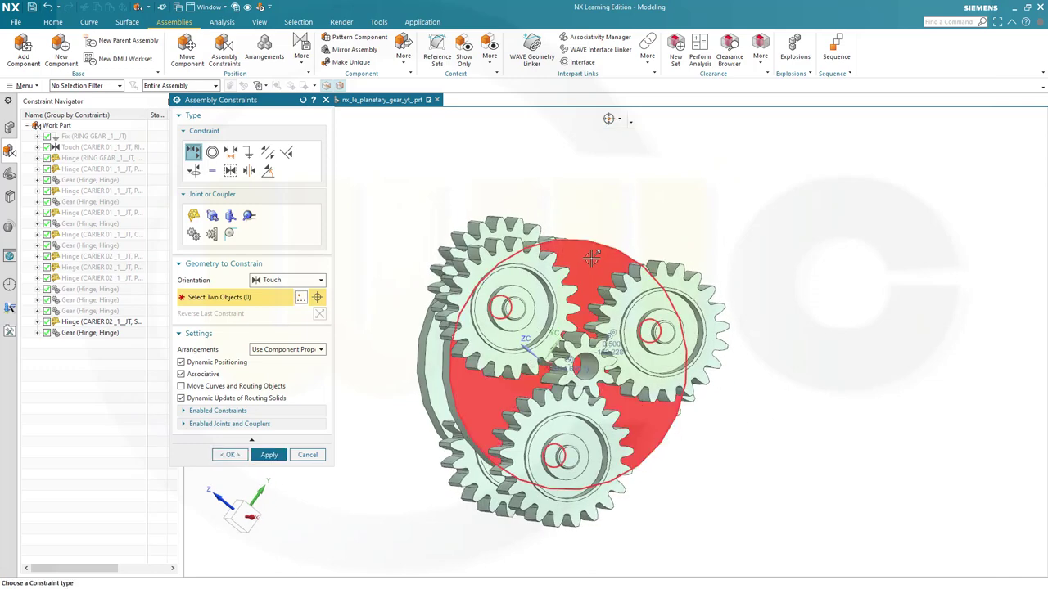
{"action": "left_click_drag", "start_coordinate": [579, 256], "coordinate": [562, 407]}
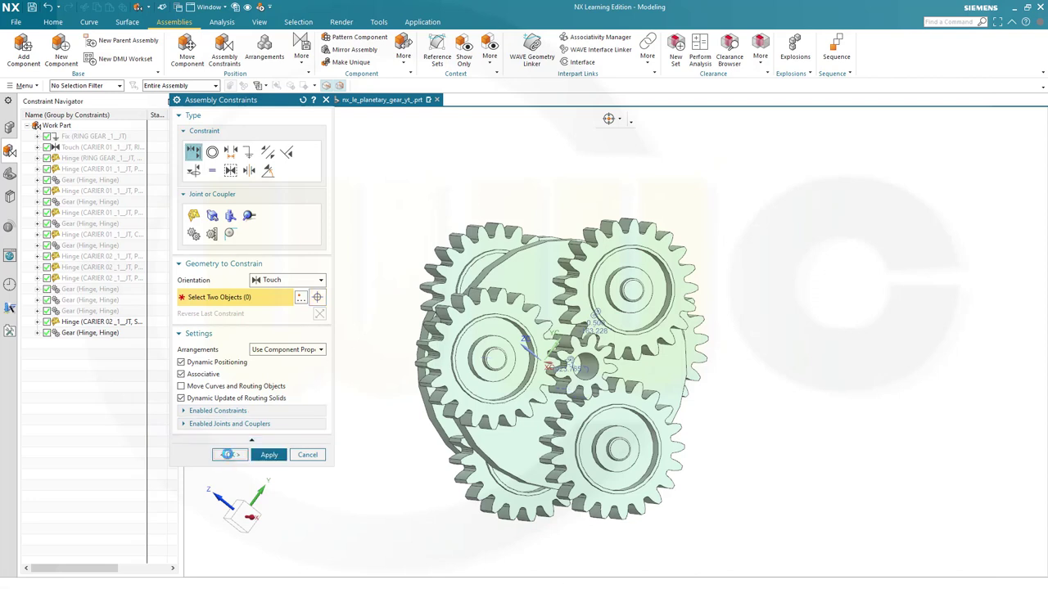
{"action": "left_click", "coordinate": [230, 455]}
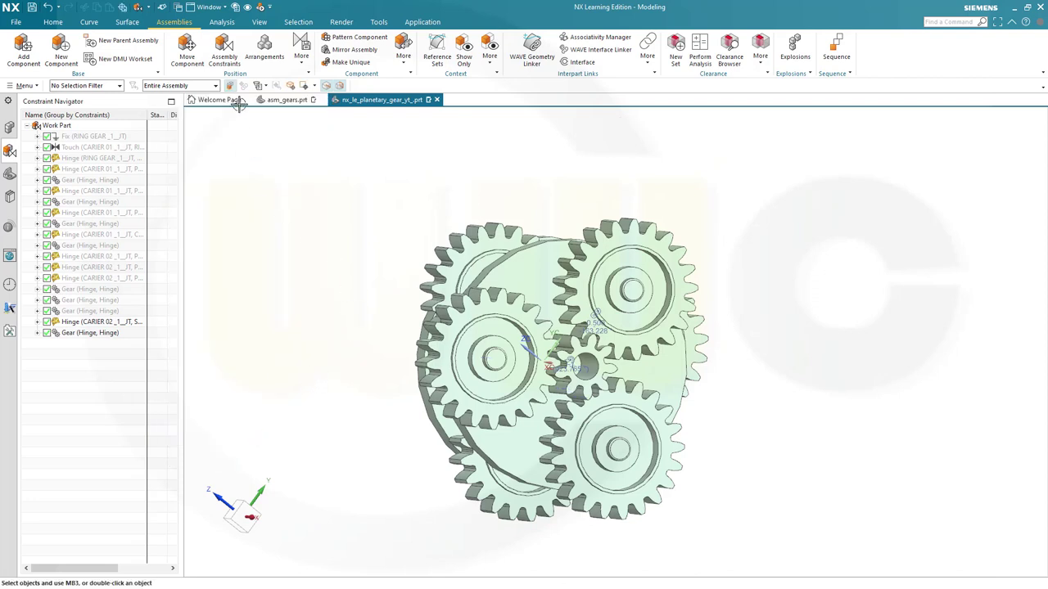
Hide all assembly constraint symbols with Show and Hide
{"action": "left_click", "coordinate": [235, 8]}
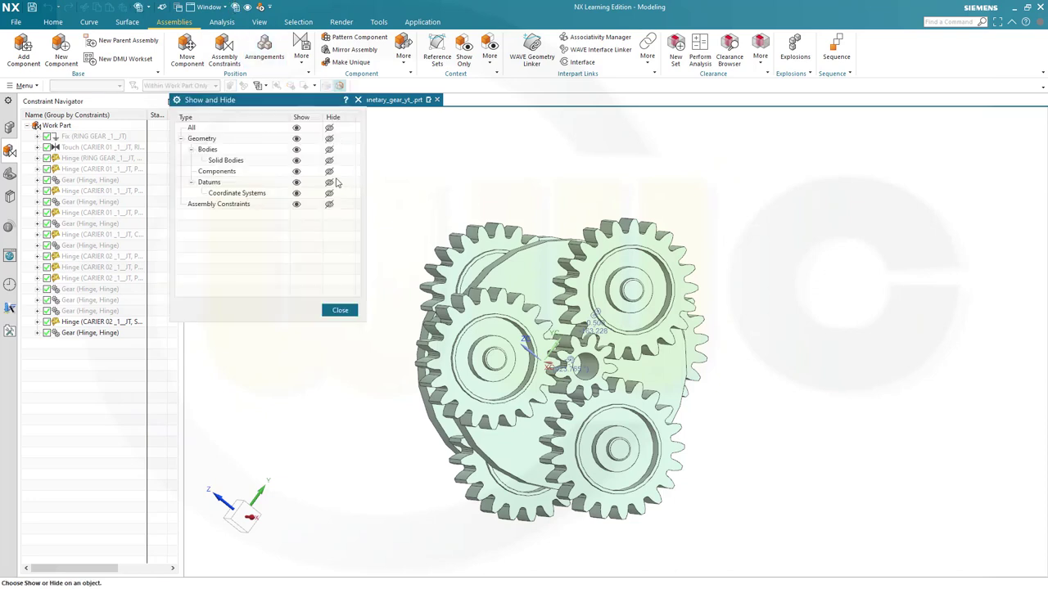
{"action": "left_click", "coordinate": [328, 205]}
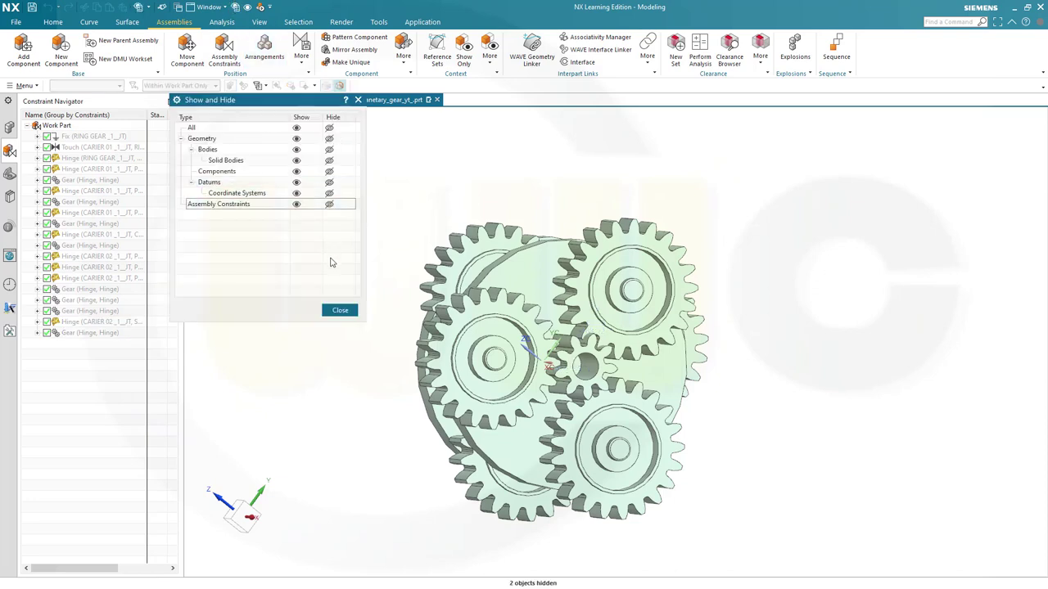
{"action": "left_click", "coordinate": [339, 310]}
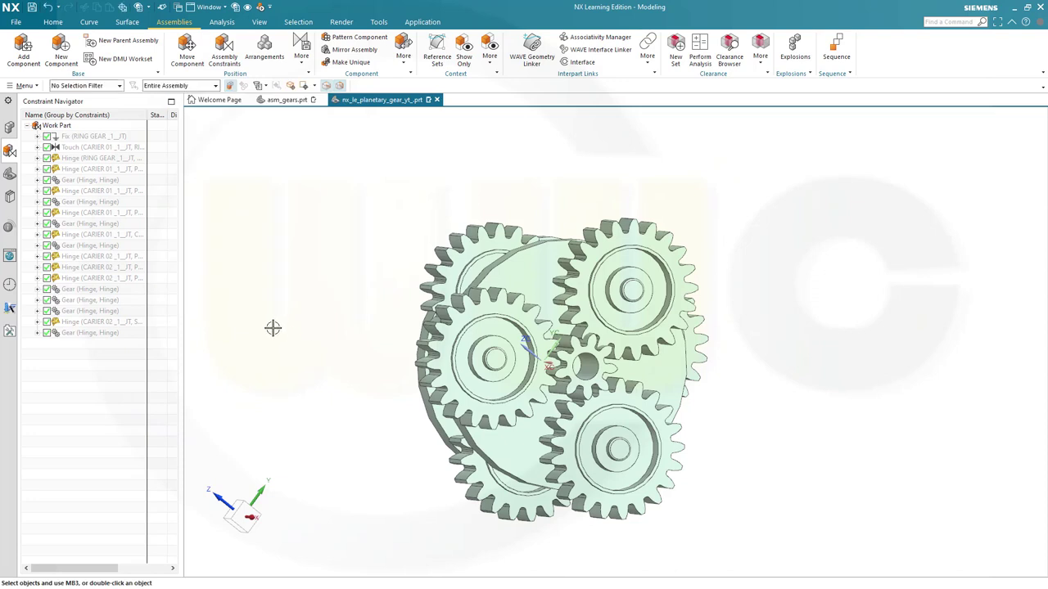
Show the hidden Ring gear _1__jt component around the planetary gears
{"action": "left_click", "coordinate": [9, 128]}
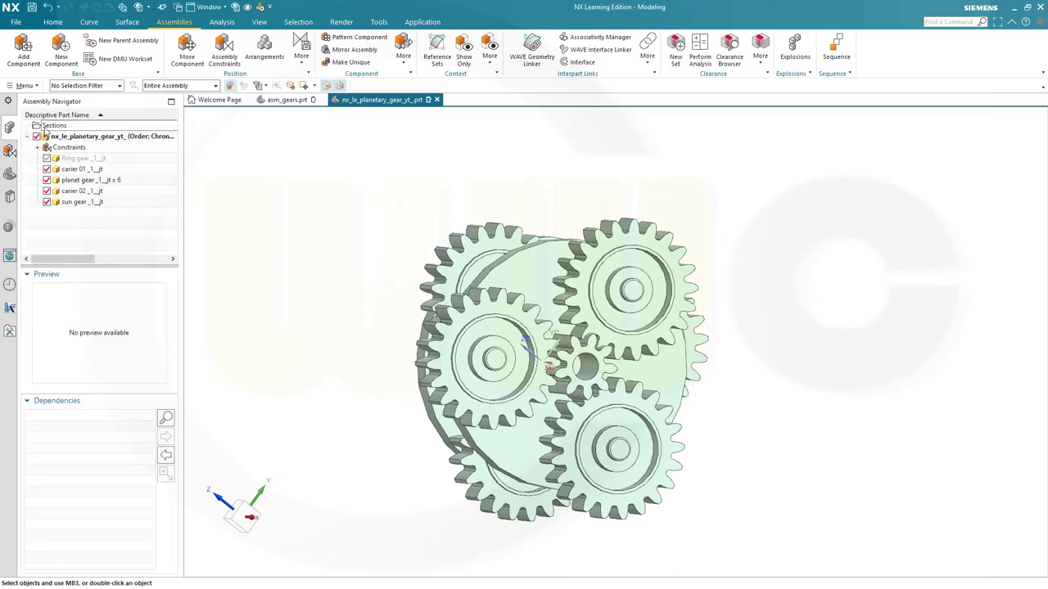
{"action": "left_click", "coordinate": [92, 161]}
{"action": "right_click", "coordinate": [92, 161]}
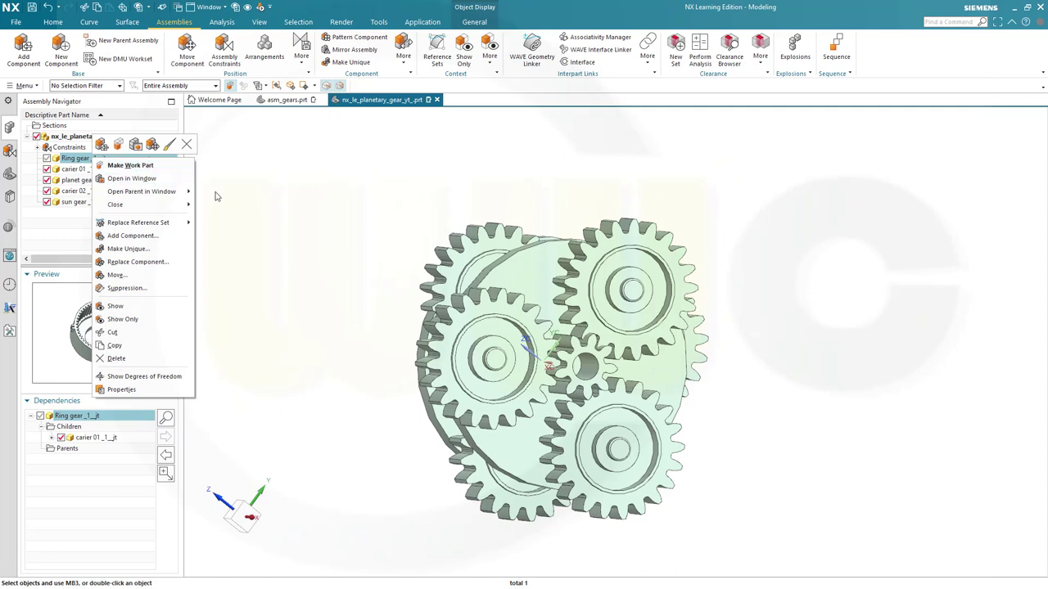
{"action": "left_click", "coordinate": [117, 306]}
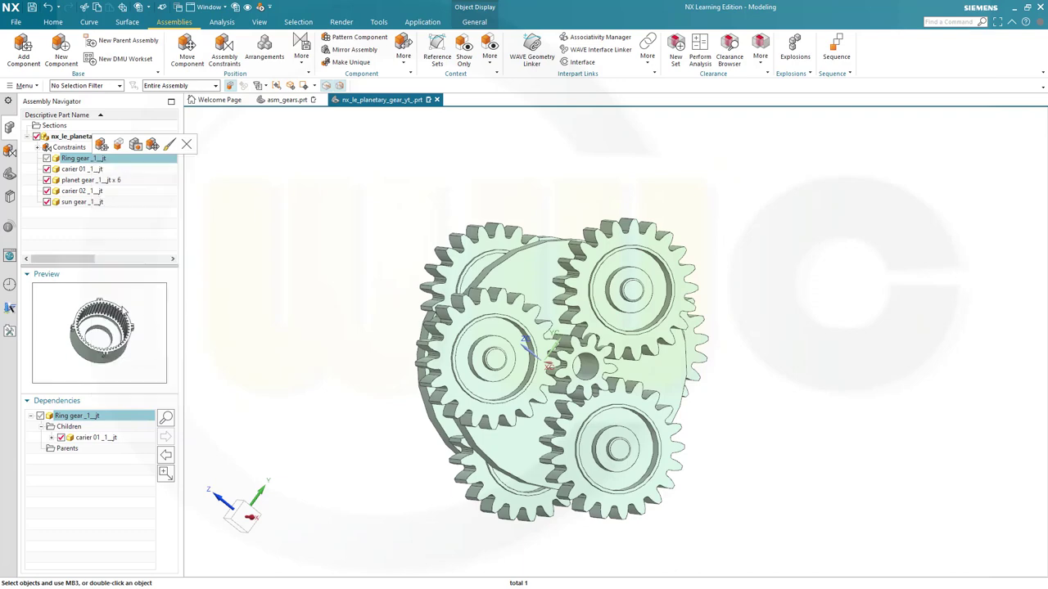
{"action": "middle_click_drag", "start_coordinate": [311, 248], "coordinate": [296, 216]}
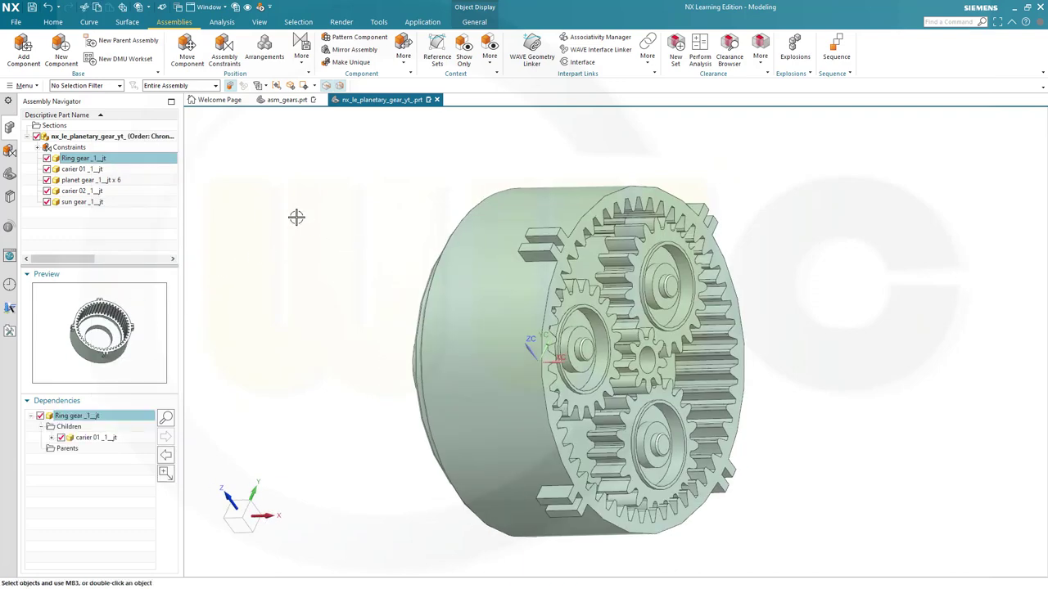
Edit the object display of the Ring gear _1__jt component and set its shaded translucency to 50
{"action": "right_click", "coordinate": [87, 159]}
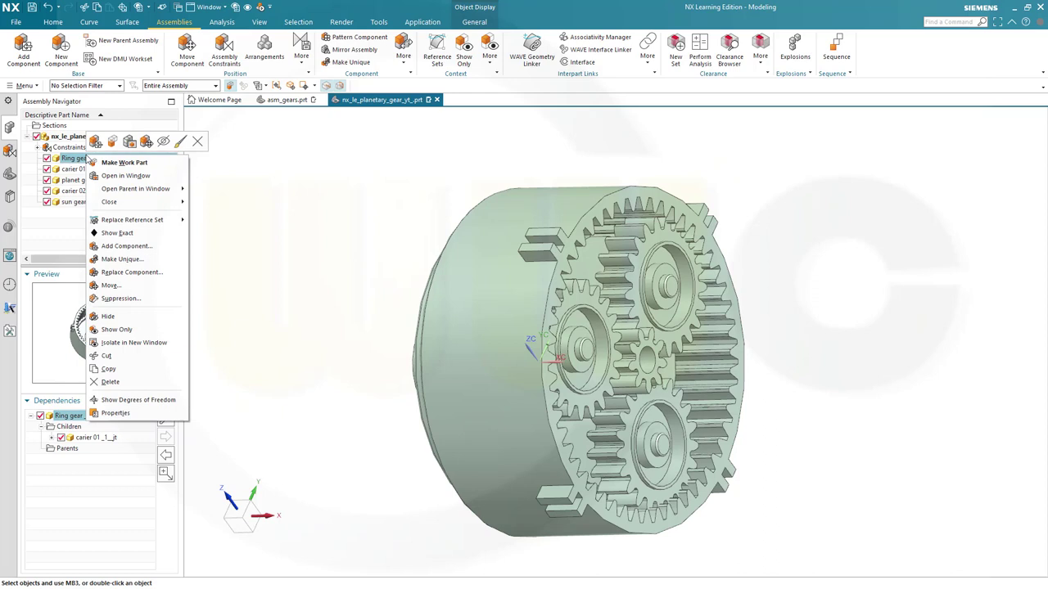
{"action": "left_click", "coordinate": [177, 145]}
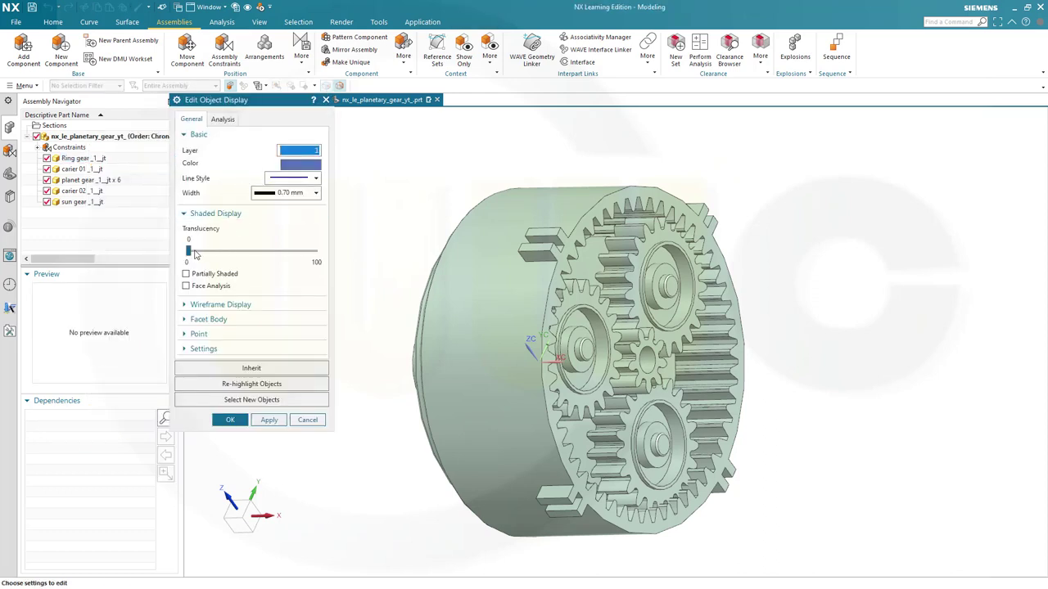
{"action": "left_click_drag", "start_coordinate": [194, 255], "coordinate": [214, 256]}
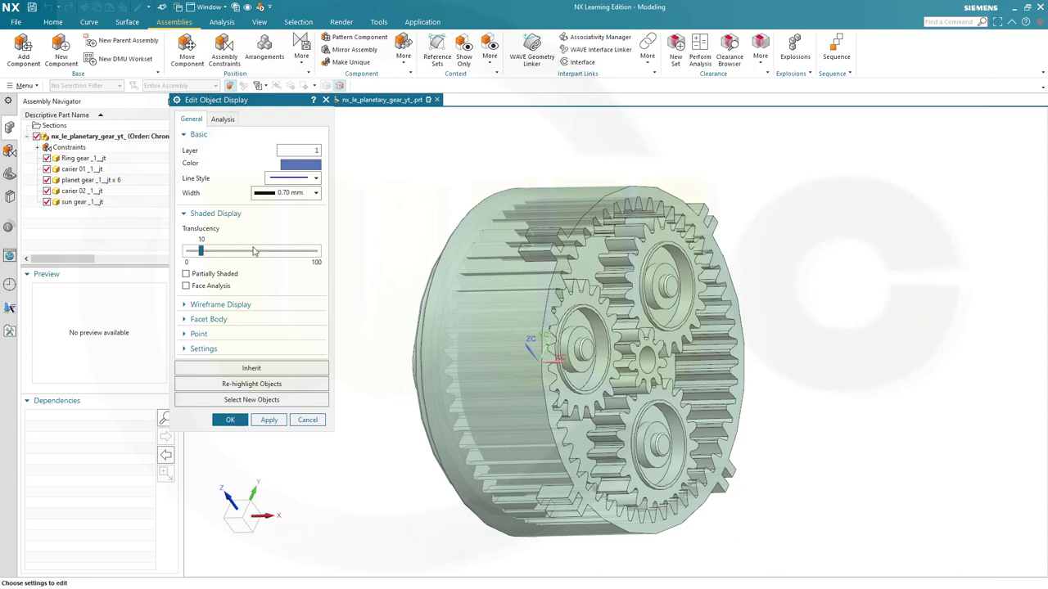
{"action": "left_click_drag", "start_coordinate": [201, 252], "coordinate": [254, 256]}
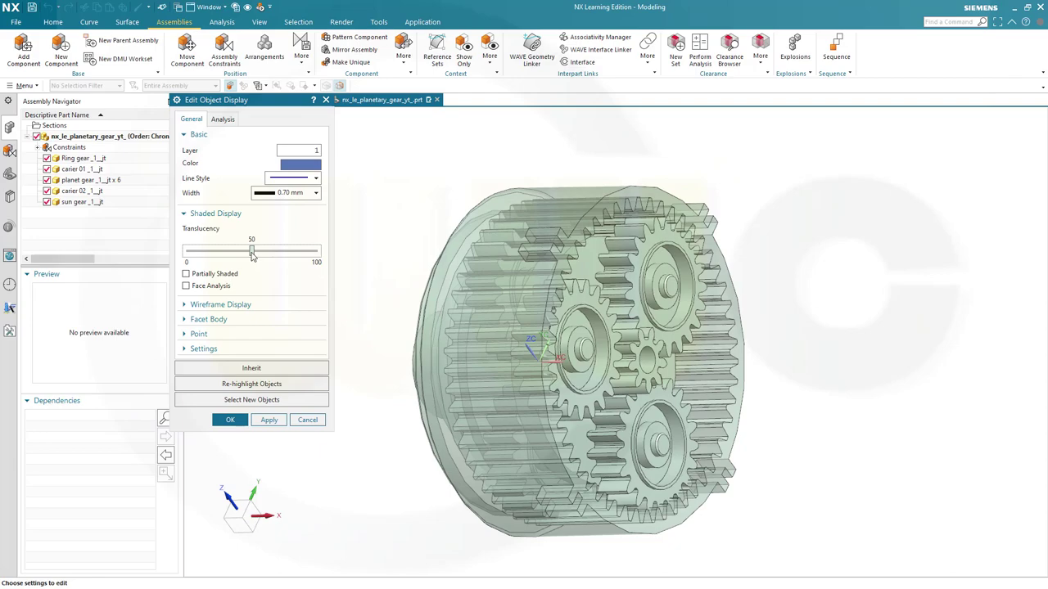
{"action": "left_click", "coordinate": [228, 420]}
{"action": "mouse_move", "coordinate": [363, 295]}
{"action": "middle_mouse_down"}
{"action": "mouse_move", "coordinate": [360, 325]}
{"action": "mouse_move", "coordinate": [332, 311]}
{"action": "mouse_move", "coordinate": [357, 297]}
{"action": "mouse_move", "coordinate": [369, 304]}
{"action": "middle_mouse_up"}
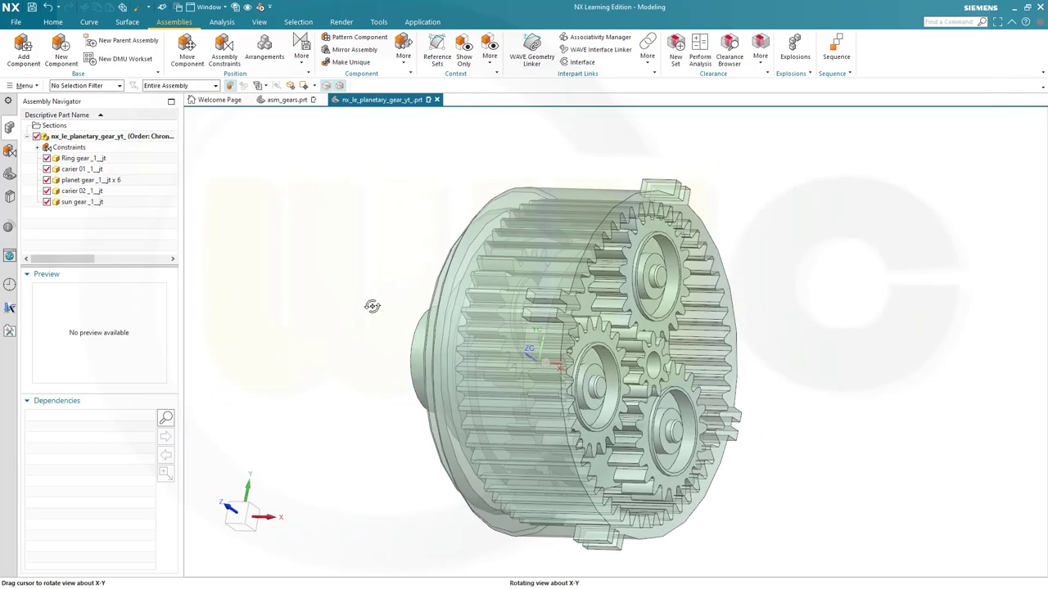
Turn the first carrier dynamically under Touch Align to check the gear motion inside the translucent ring gear, and accept the new position
{"action": "left_click", "coordinate": [224, 56]}
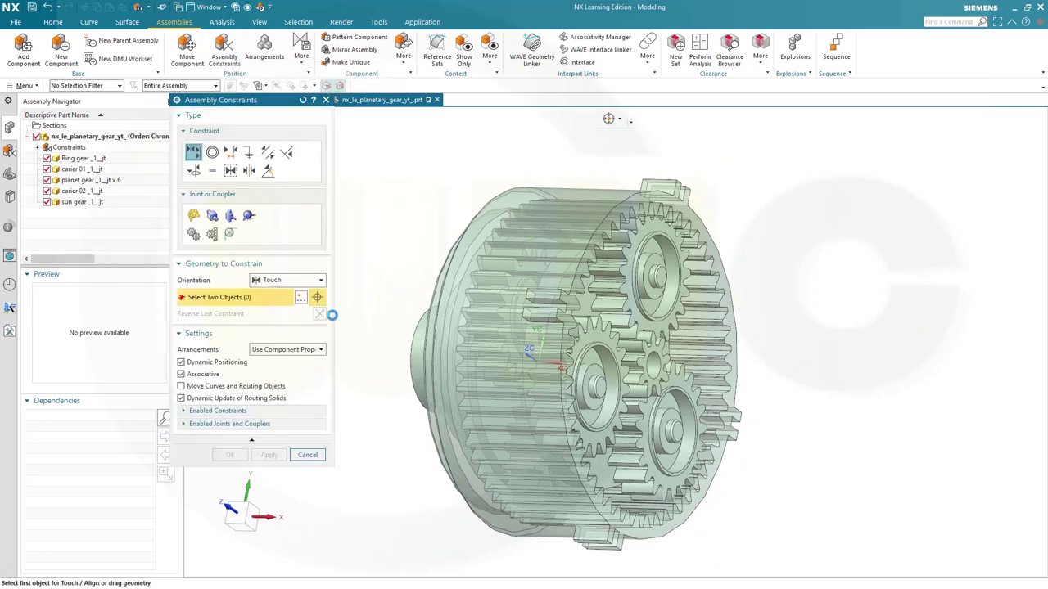
{"action": "middle_click_drag", "start_coordinate": [353, 314], "coordinate": [360, 316]}
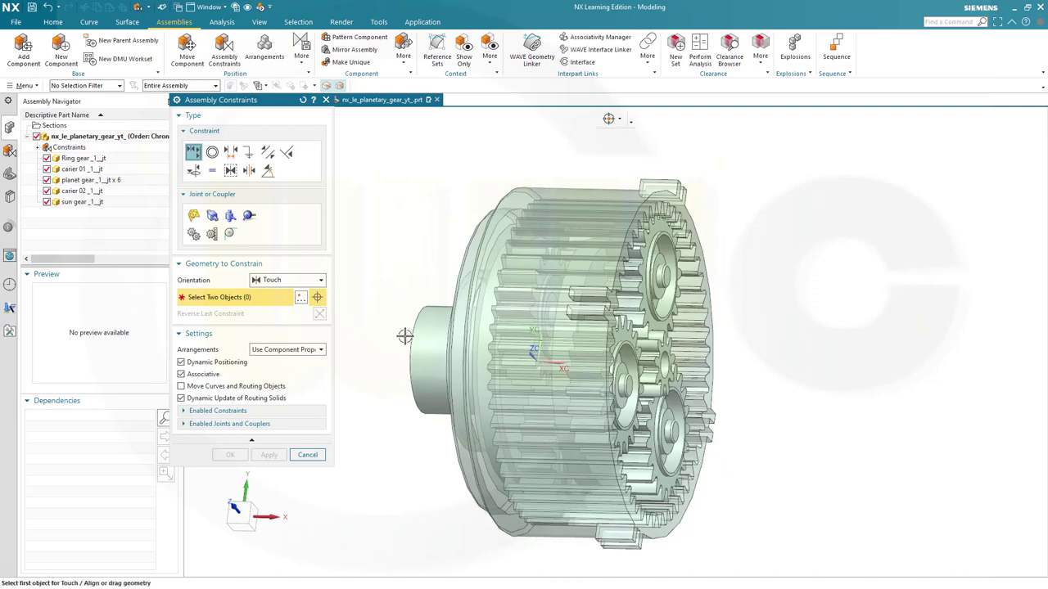
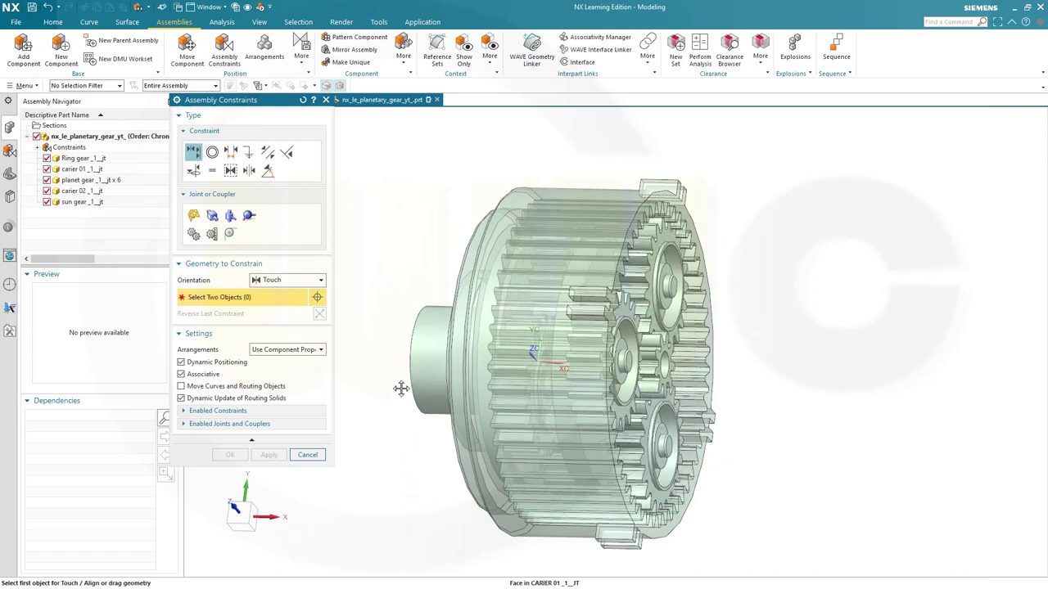
{"action": "middle_click_drag", "start_coordinate": [360, 449], "coordinate": [331, 473]}
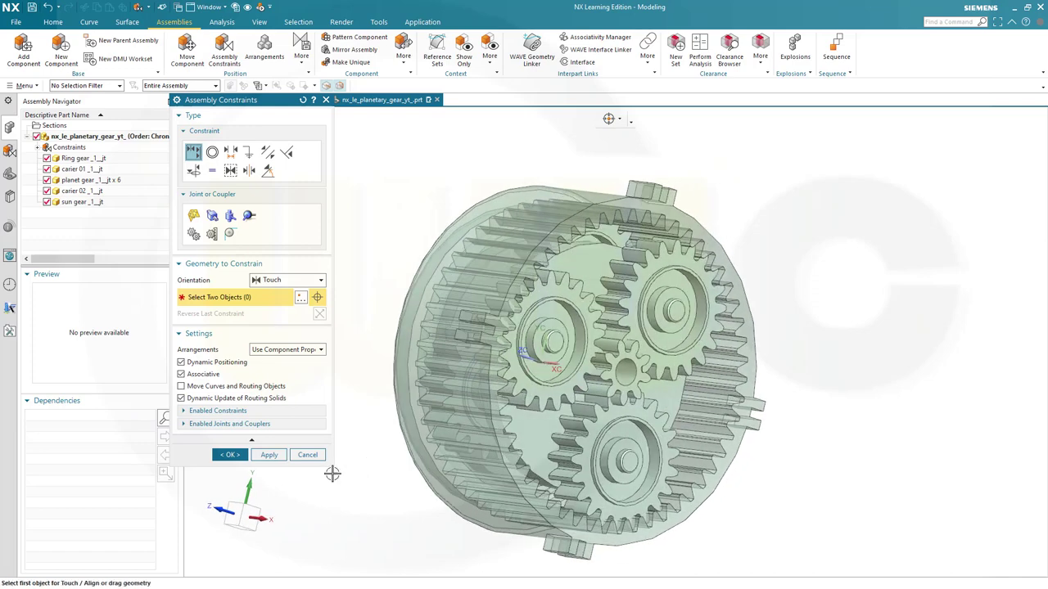
{"action": "left_click", "coordinate": [229, 454]}
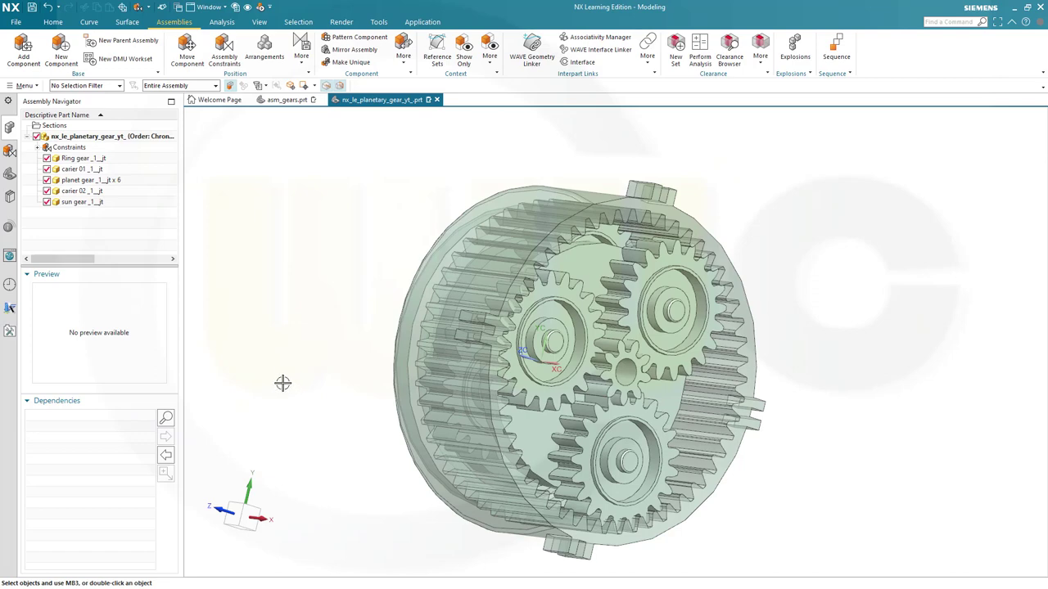
{"action": "mouse_move", "coordinate": [325, 309]}
{"action": "middle_mouse_down"}
{"action": "mouse_move", "coordinate": [287, 286]}
{"action": "mouse_move", "coordinate": [305, 269]}
{"action": "mouse_move", "coordinate": [319, 269]}
{"action": "mouse_move", "coordinate": [335, 304]}
{"action": "mouse_move", "coordinate": [315, 299]}
{"action": "middle_mouse_up"}
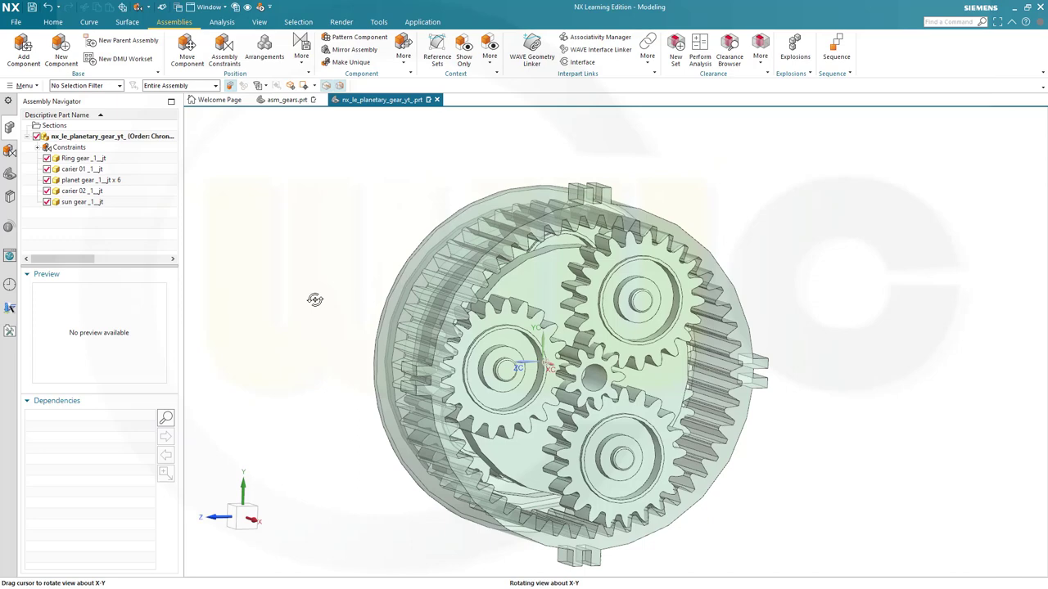
{"action": "mouse_move", "coordinate": [315, 300]}
{"action": "middle_mouse_down"}
{"action": "mouse_move", "coordinate": [327, 293]}
{"action": "mouse_move", "coordinate": [313, 289]}
{"action": "middle_mouse_up"}
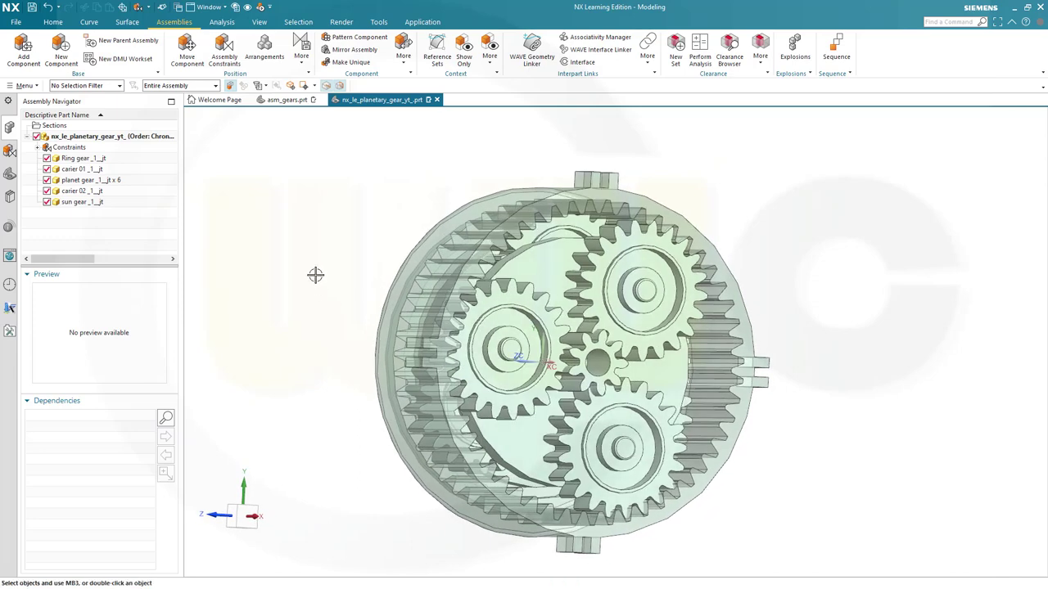